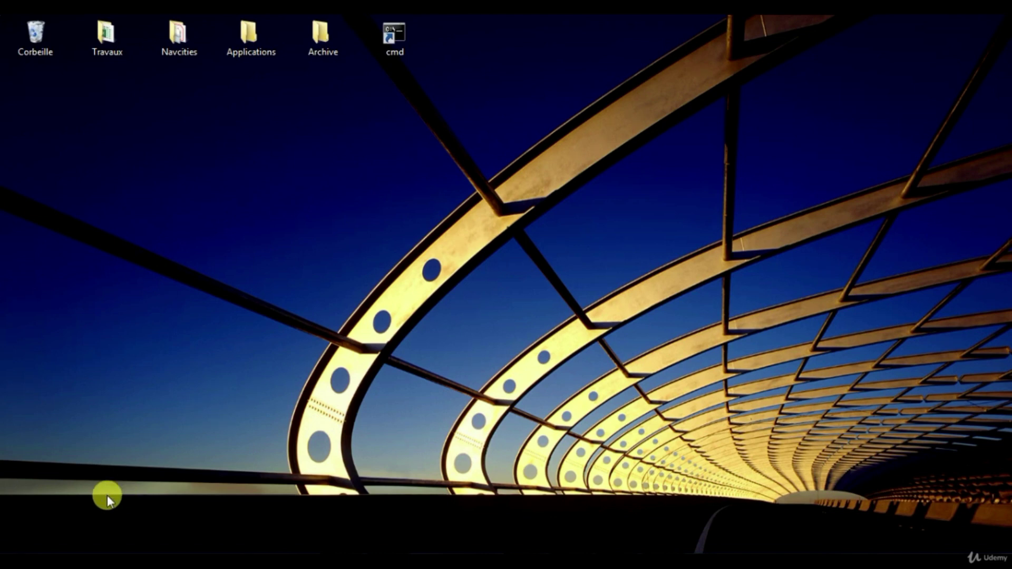
Step: Launch ArcCatalog 10.3.1 from the ArcGIS program group
key("super")
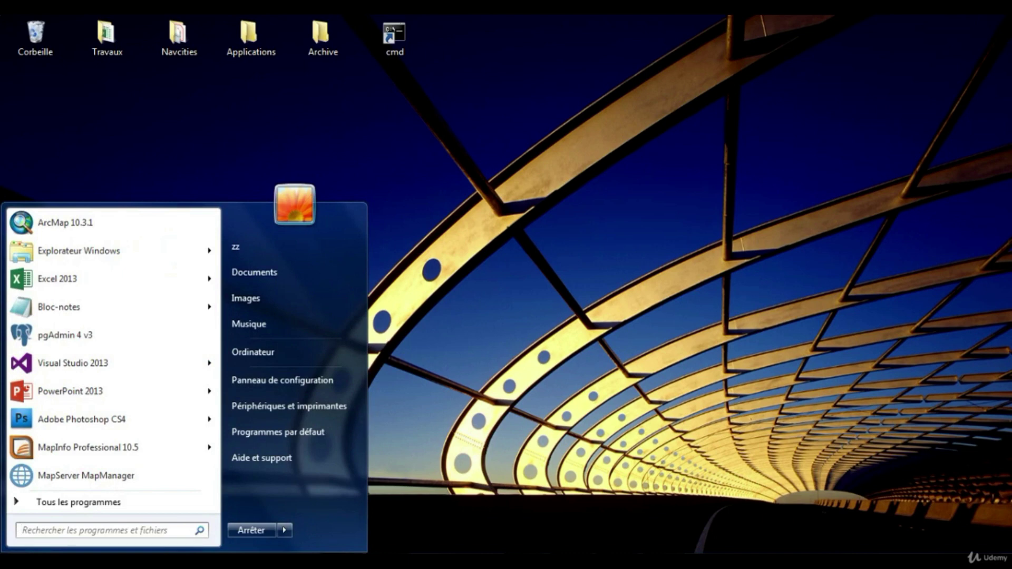
left_click(55, 507)
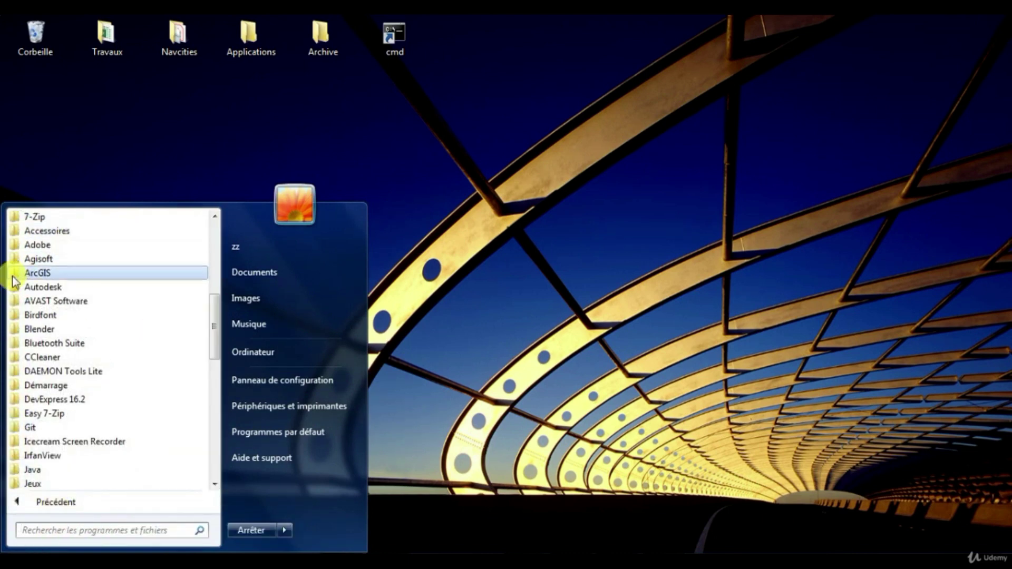
left_click(40, 274)
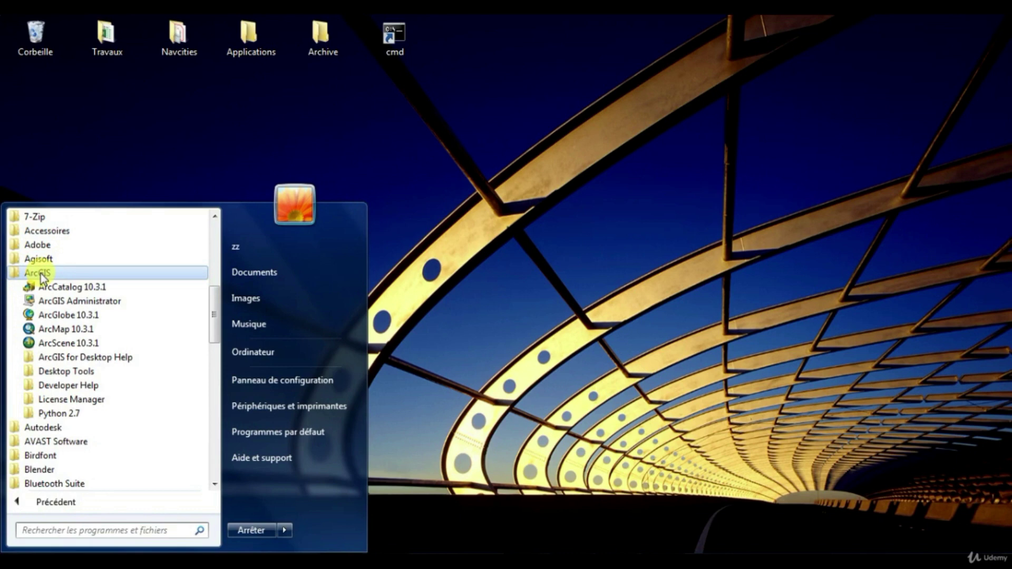
left_click(70, 285)
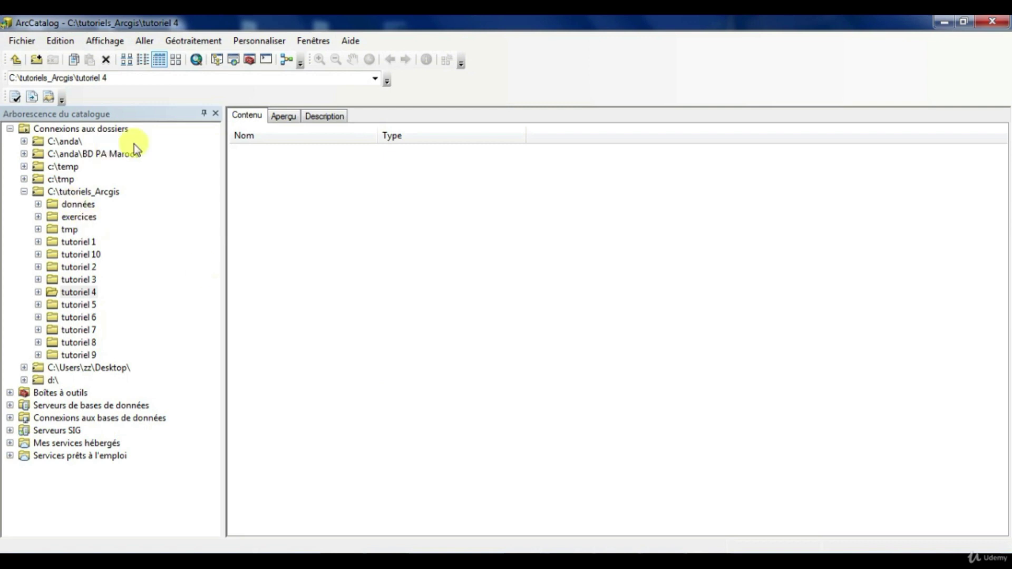
Step: Create a file geodatabase in the tutoriel 4 folder of the C:\tutoriels_Arcgis connection
left_click(77, 191)
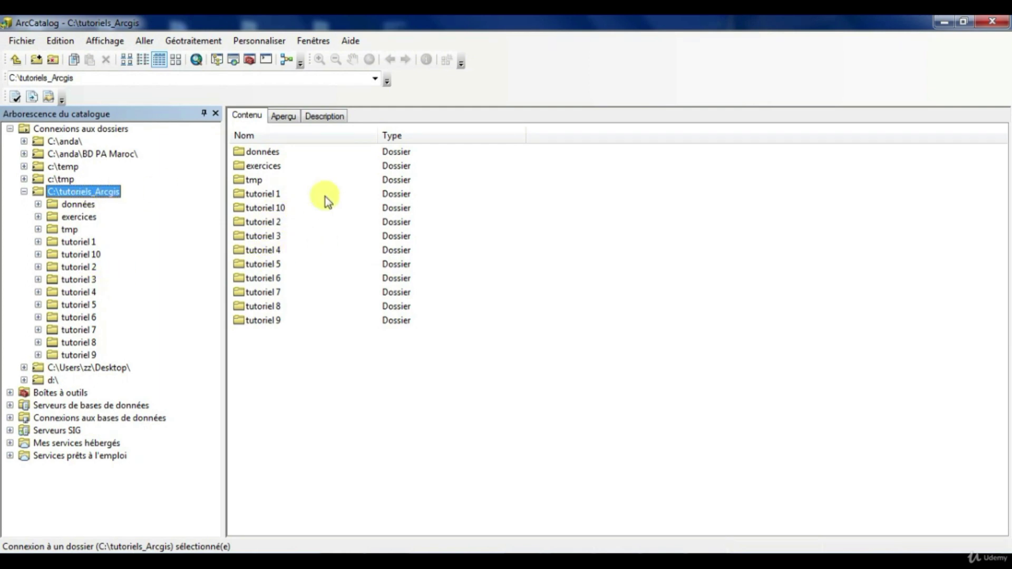
double_click(272, 250)
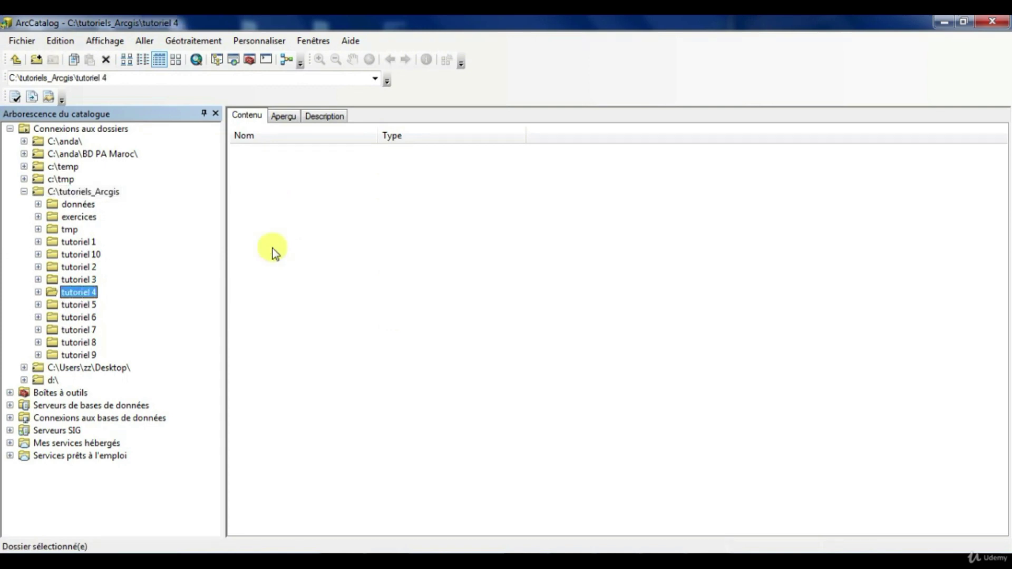
right_click(327, 278)
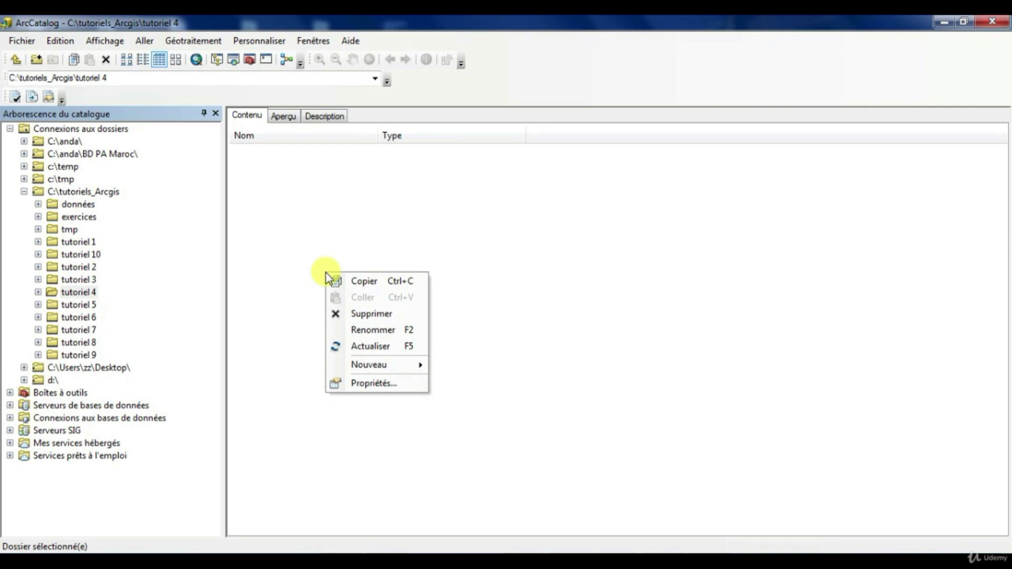
mouse_move(371, 366)
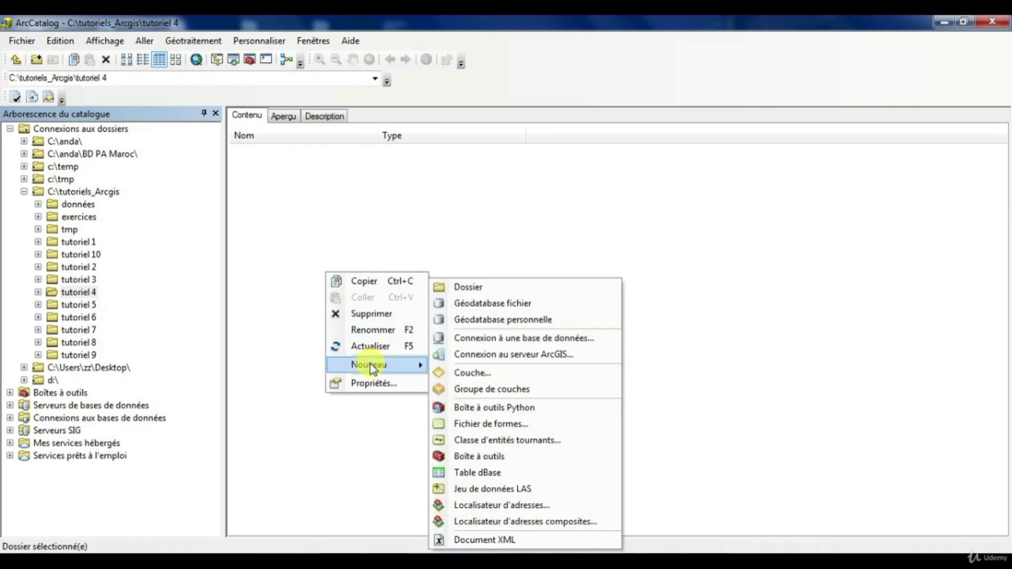
left_click(490, 305)
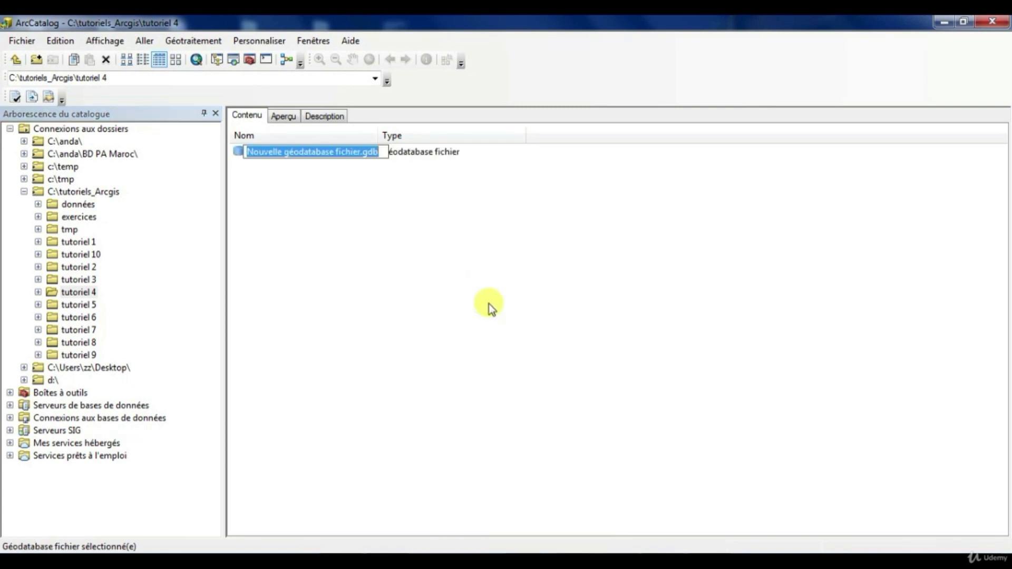
Step: Name the new file geodatabase monde.gdb, keeping its extension
key("End")
key("Left")
key("Left")
key("Left")
key("Left")
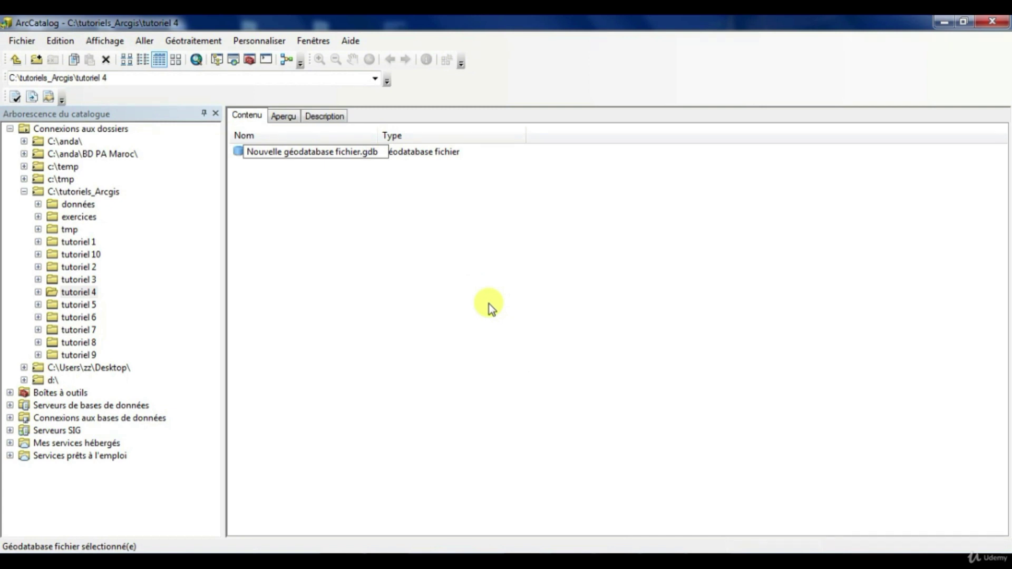
key("BackSpace")
key("BackSpace")
key("BackSpace")
key("BackSpace")
key("BackSpace")
key("BackSpace")
key("BackSpace")
key("BackSpace")
key("BackSpace")
key("BackSpace")
key("BackSpace")
key("BackSpace")
key("BackSpace")
key("BackSpace")
key("BackSpace")
key("BackSpace")
key("BackSpace")
key("BackSpace")
key("BackSpace")
key("BackSpace")
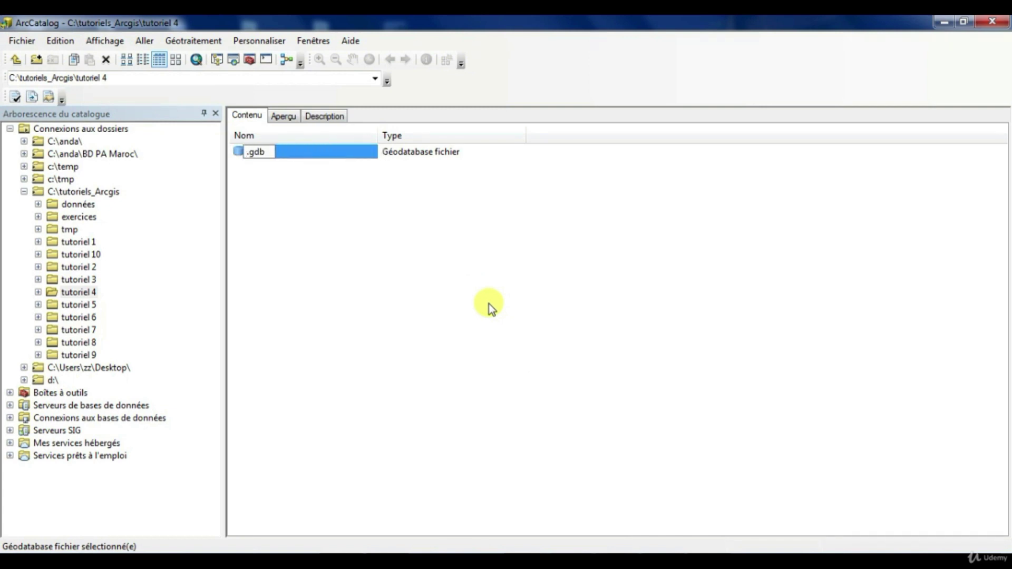
type("monde")
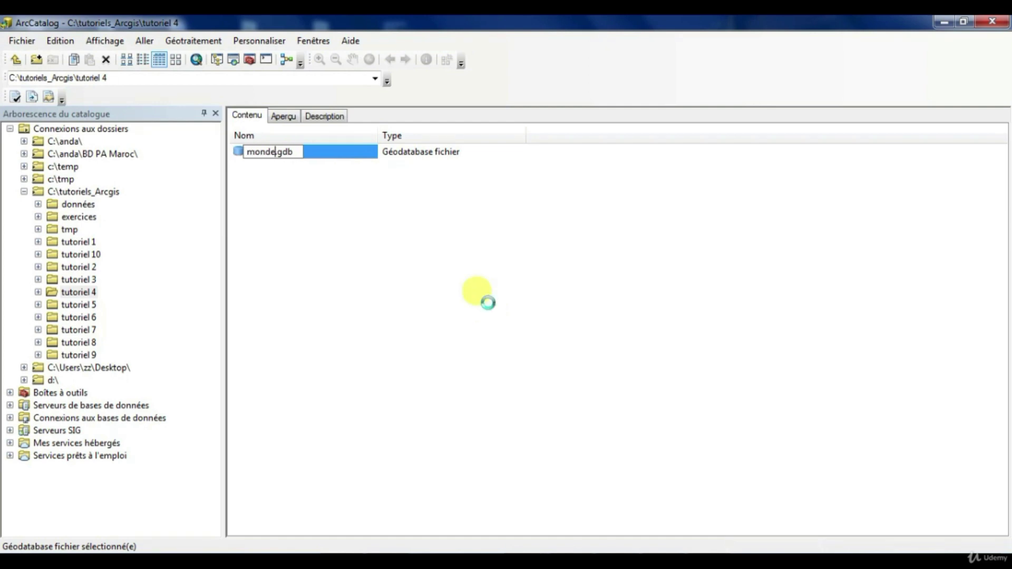
key("Return")
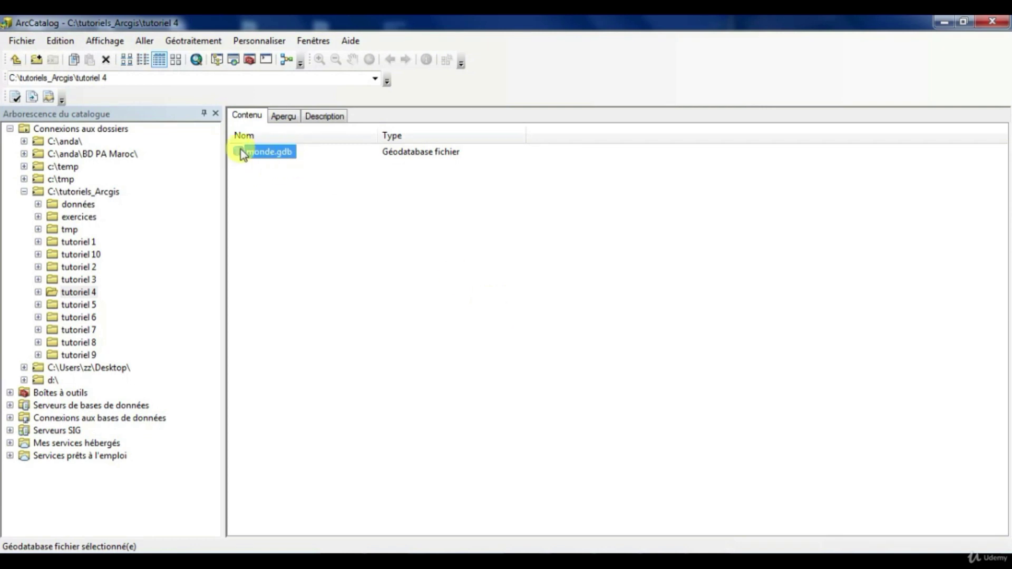
Step: Select monde.gdb under tutoriel 4 in the catalogue tree and start a multiple feature class import into it
left_click(39, 292)
left_click(87, 305)
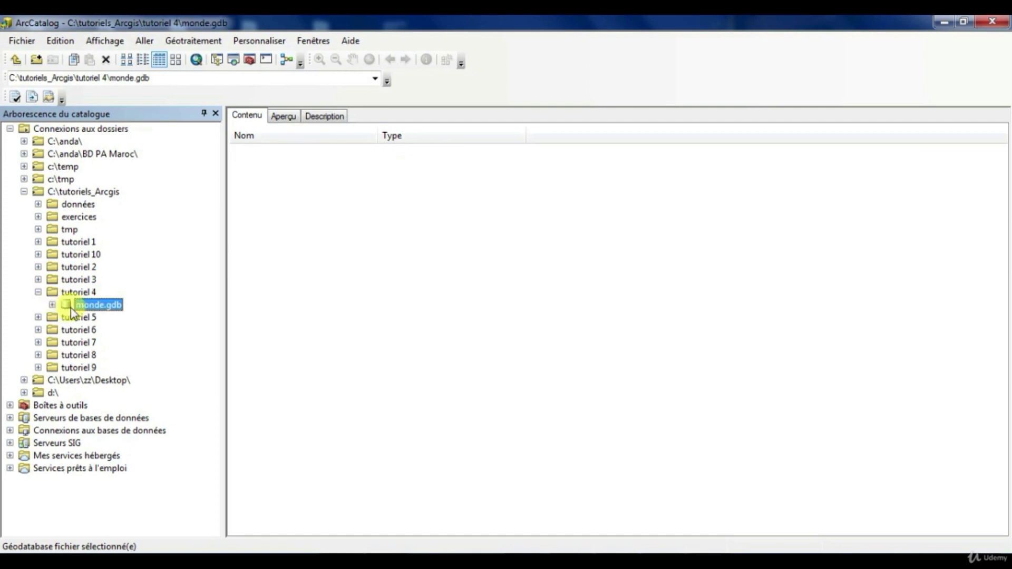
left_click(52, 305)
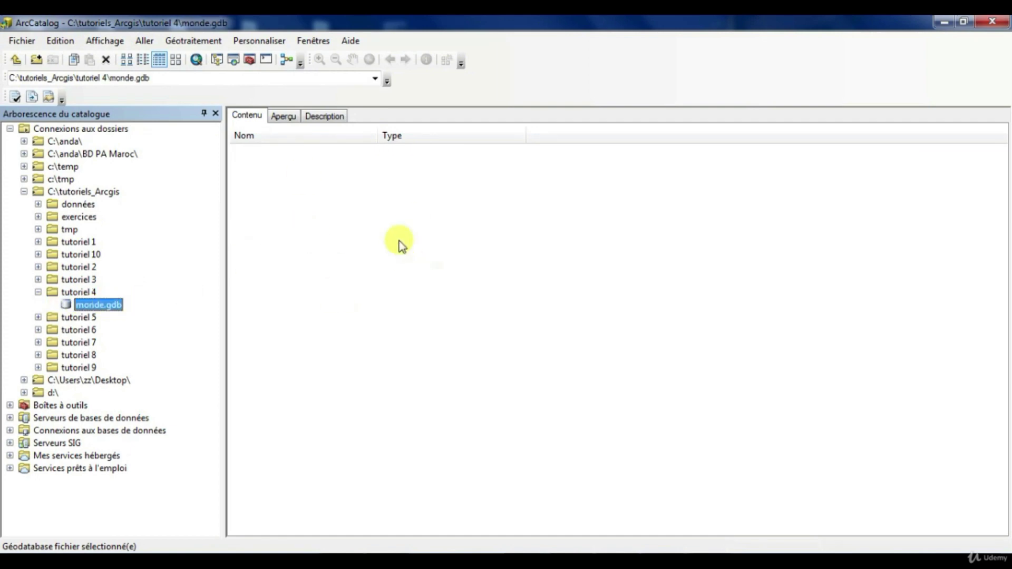
right_click(111, 306)
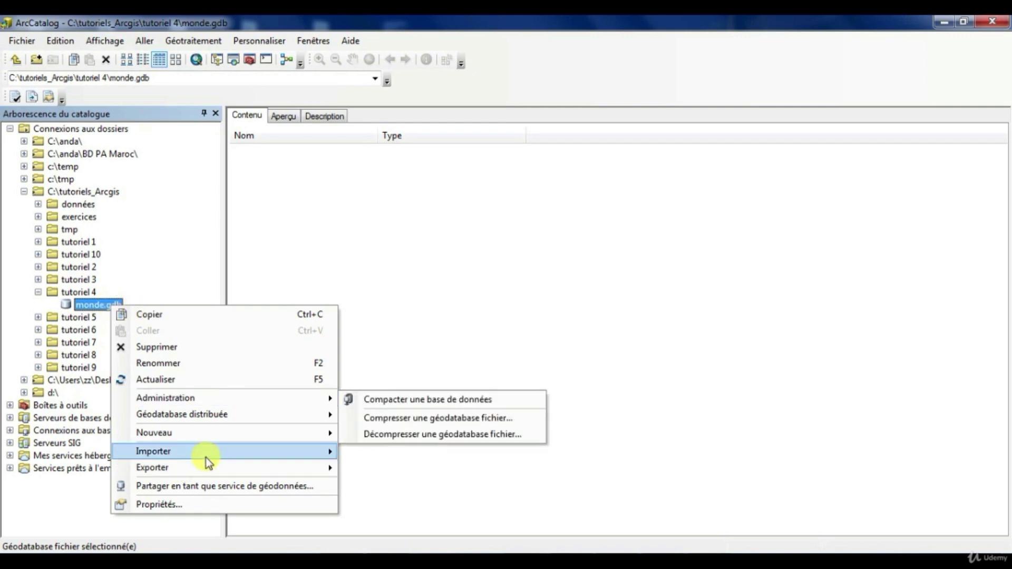
mouse_move(205, 454)
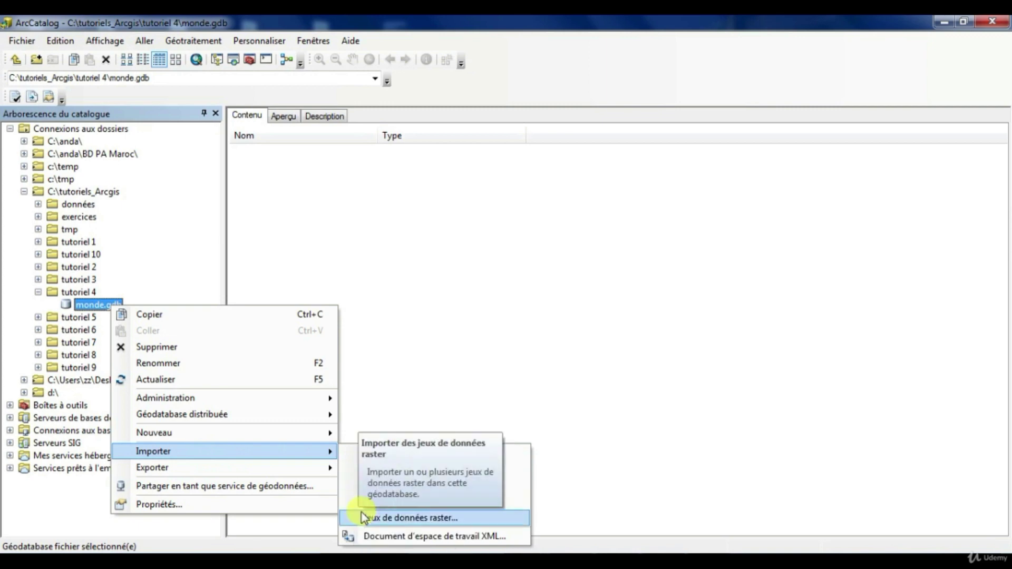
mouse_move(226, 434)
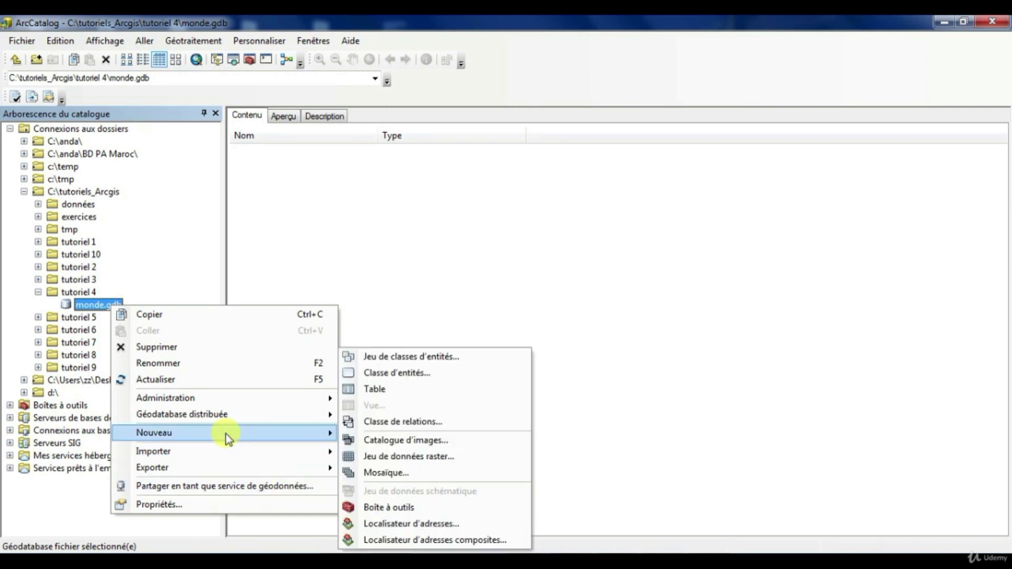
mouse_move(259, 449)
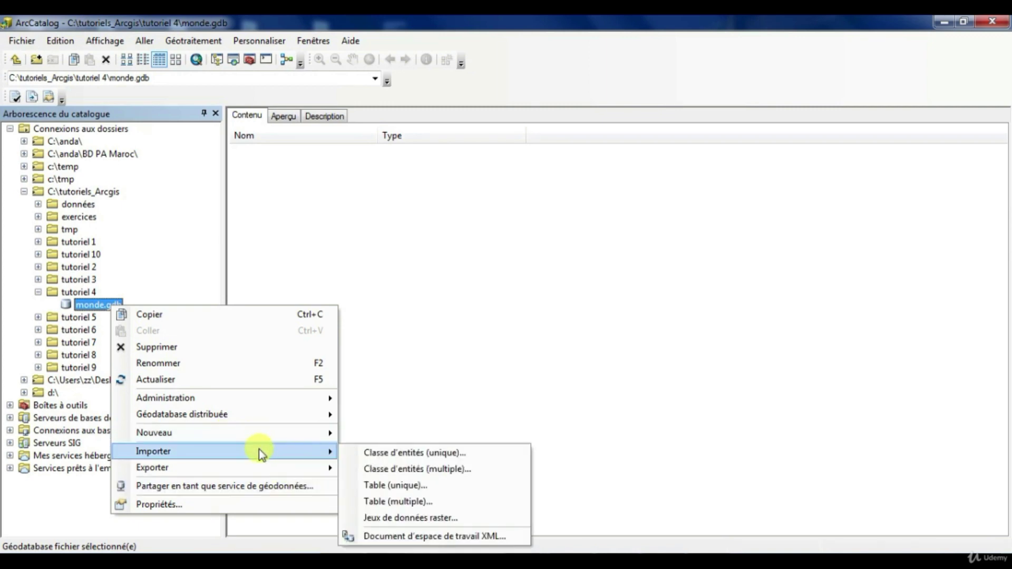
left_click(394, 470)
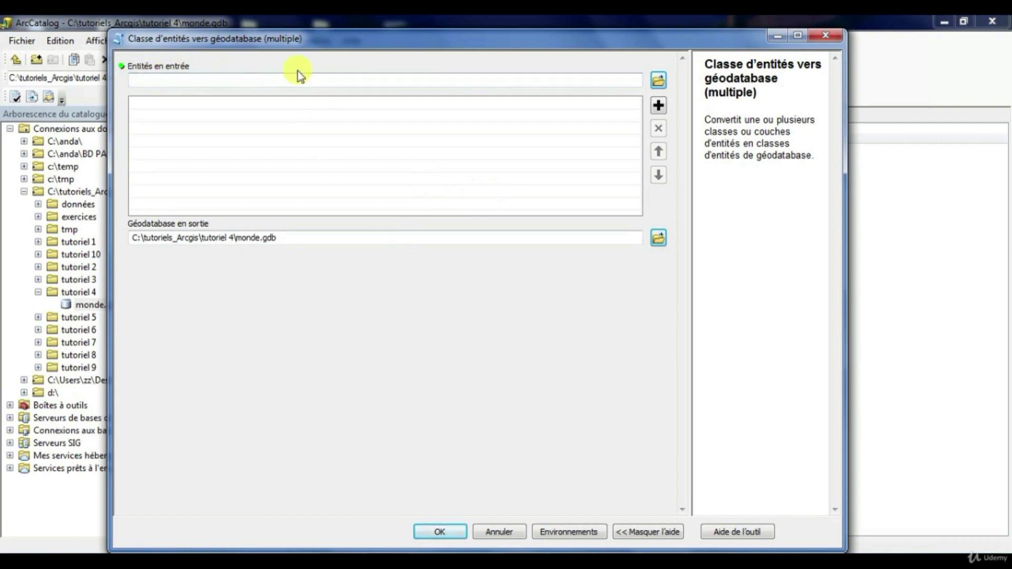
Step: Add the cities feature class from cities.sdc in the données\World folder as an input for the import
left_click(659, 81)
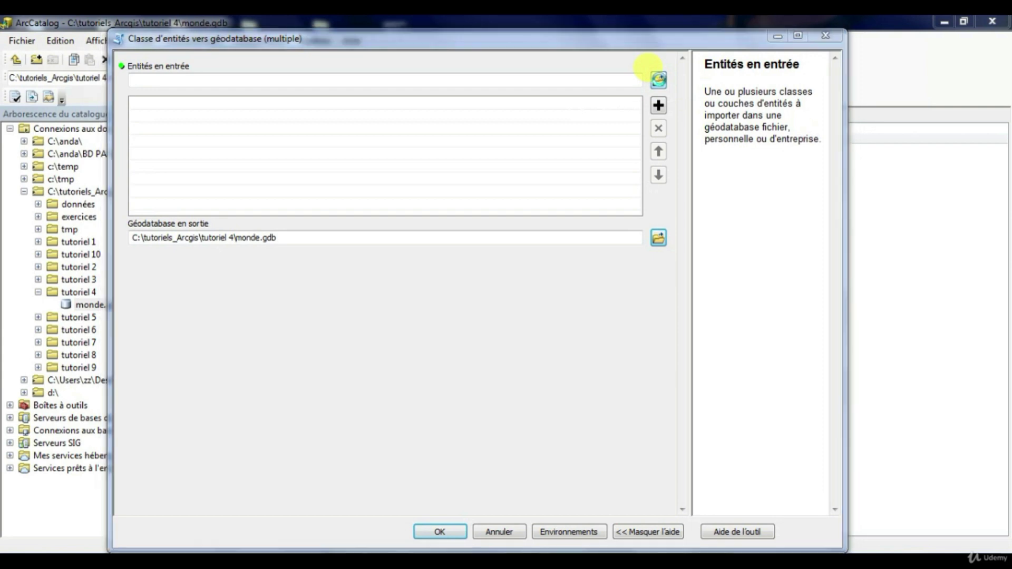
left_click(498, 200)
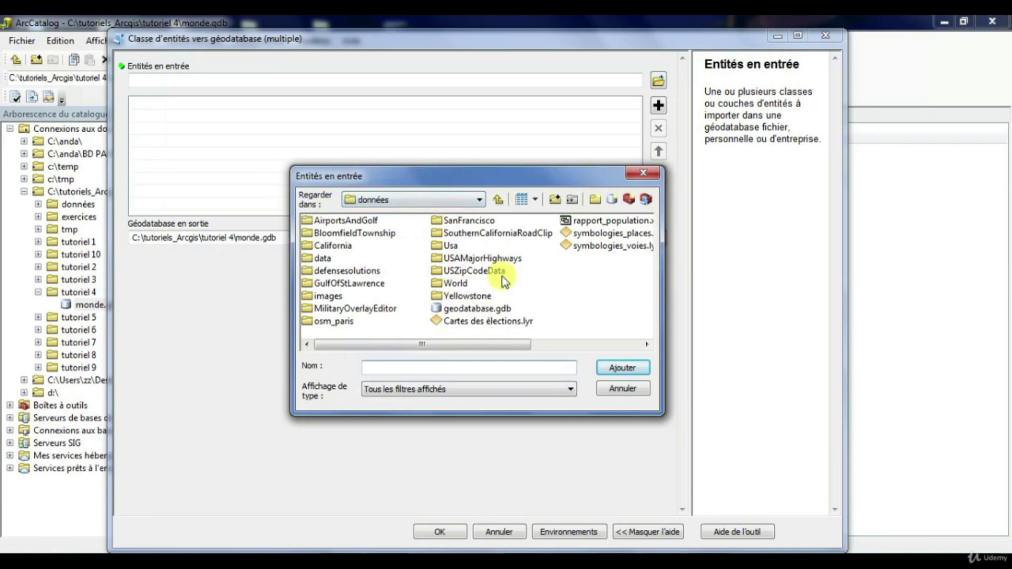
double_click(453, 284)
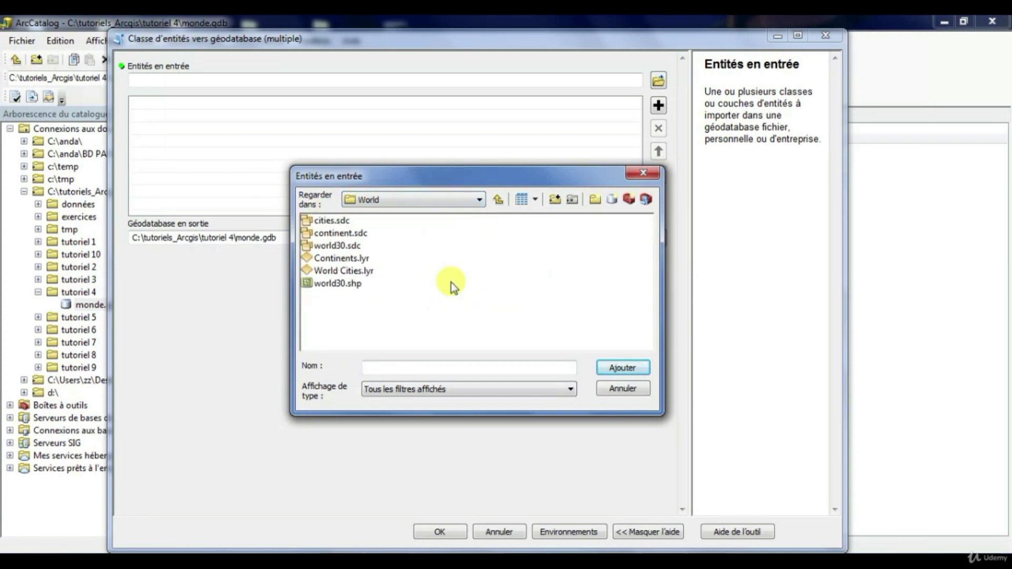
left_click(332, 221)
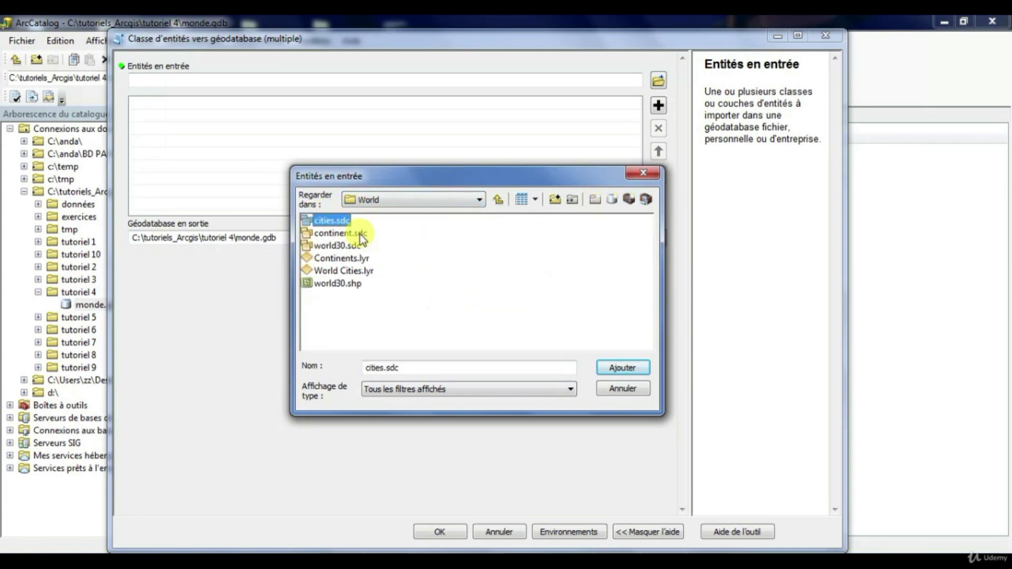
left_click(347, 234, "ctrl")
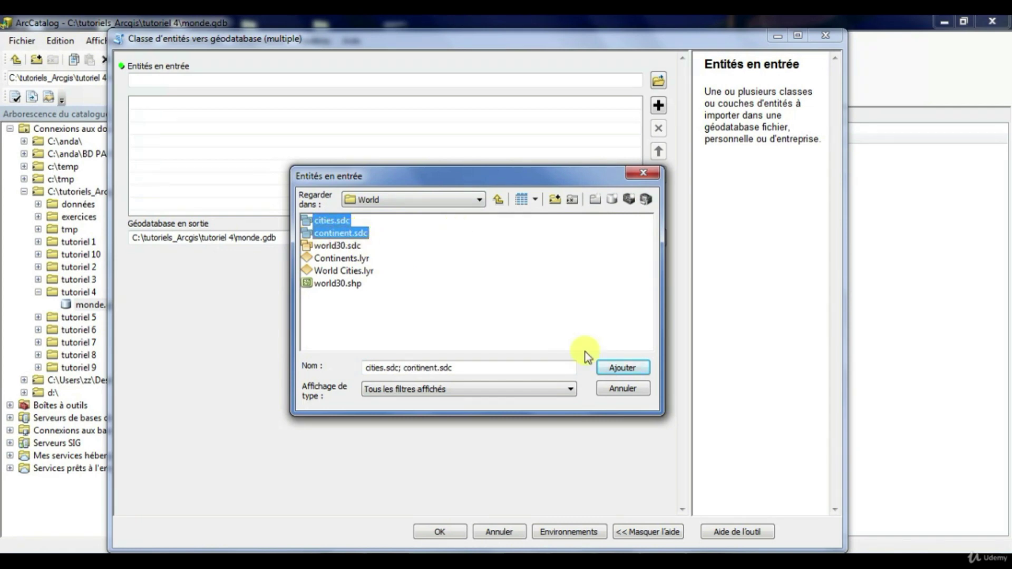
left_click(621, 368)
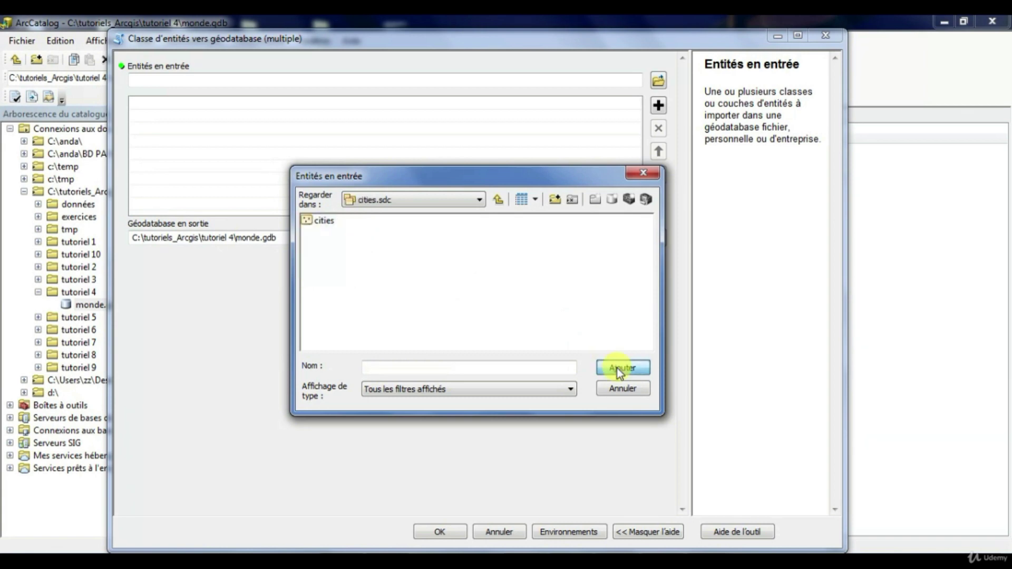
double_click(320, 223)
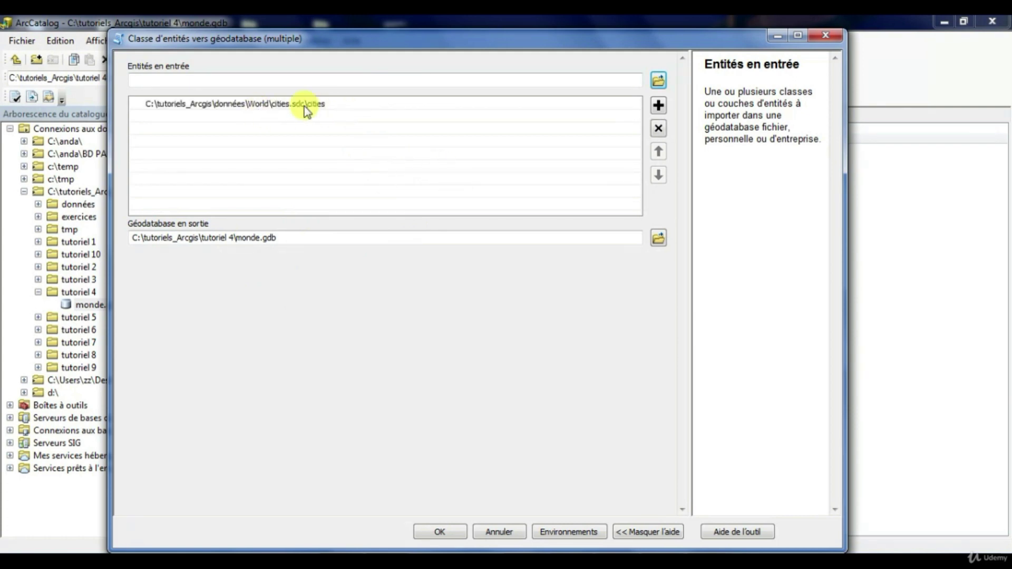
Step: Add the continent feature class from continent.sdc in the World folder as another input and run the import
left_click(657, 86)
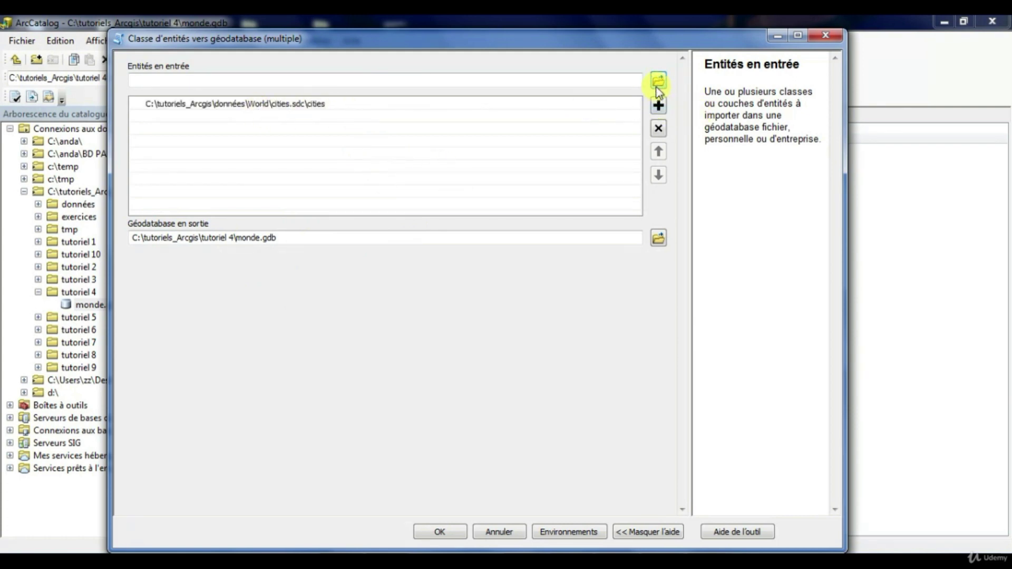
left_click(498, 201)
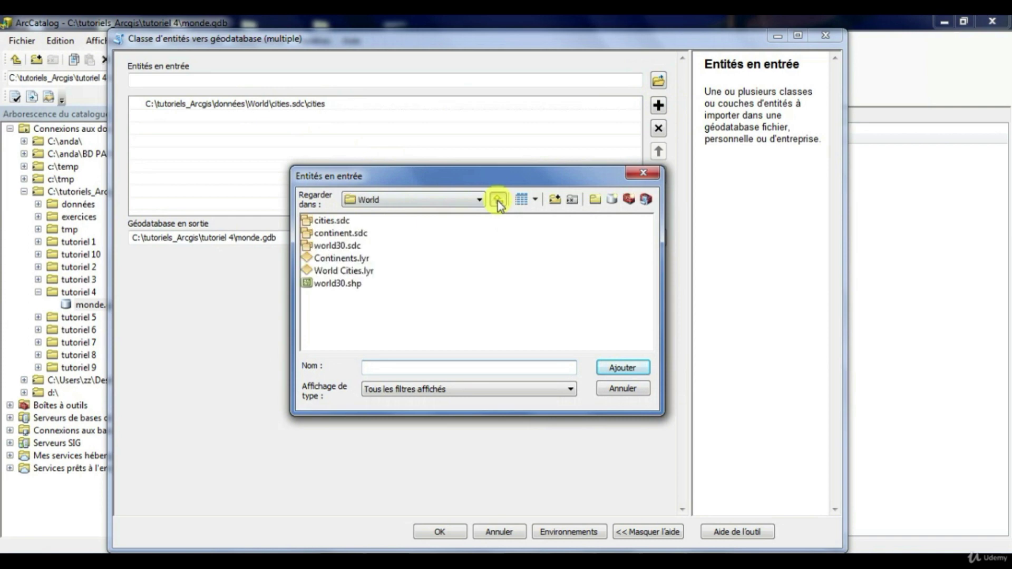
double_click(330, 232)
double_click(334, 221)
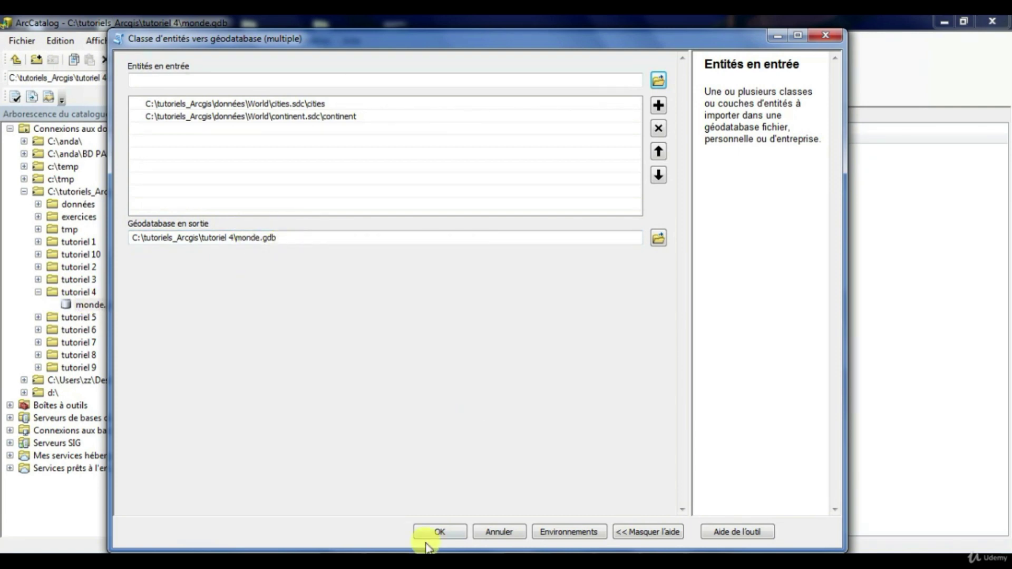
left_click(440, 532)
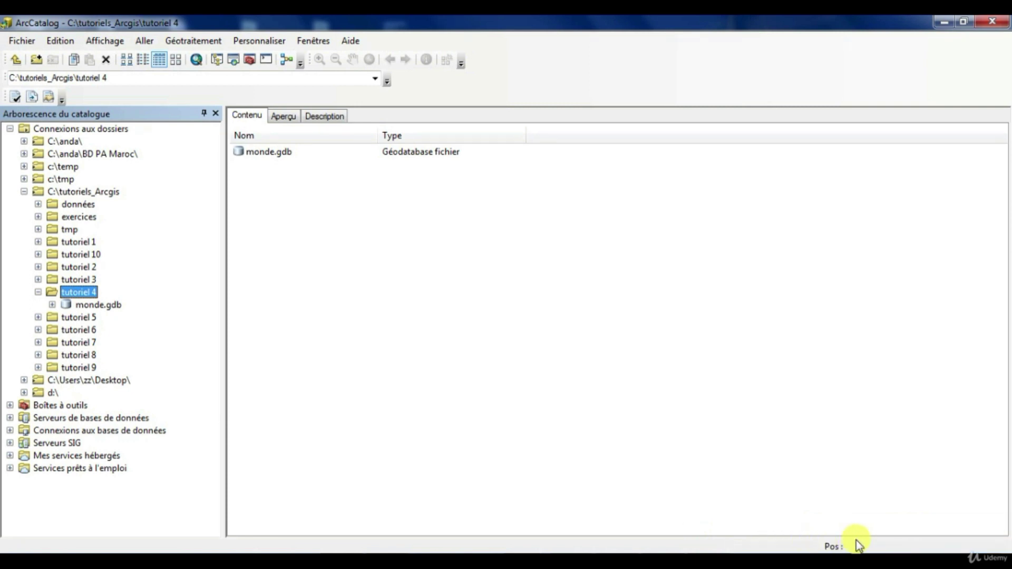
Step: Expand monde.gdb in the catalogue tree and open it to check its imported feature classes
left_click(54, 305)
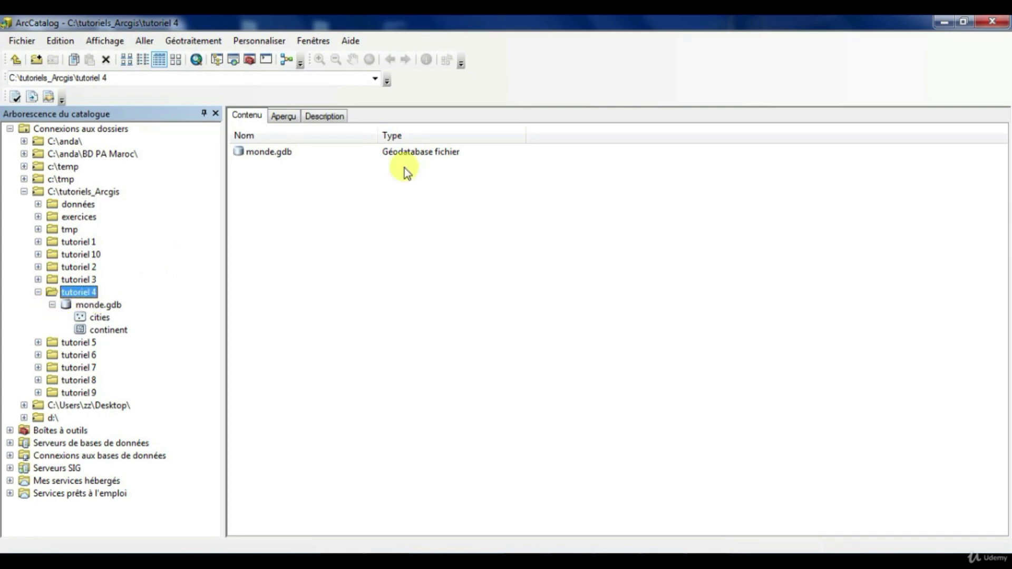
double_click(264, 154)
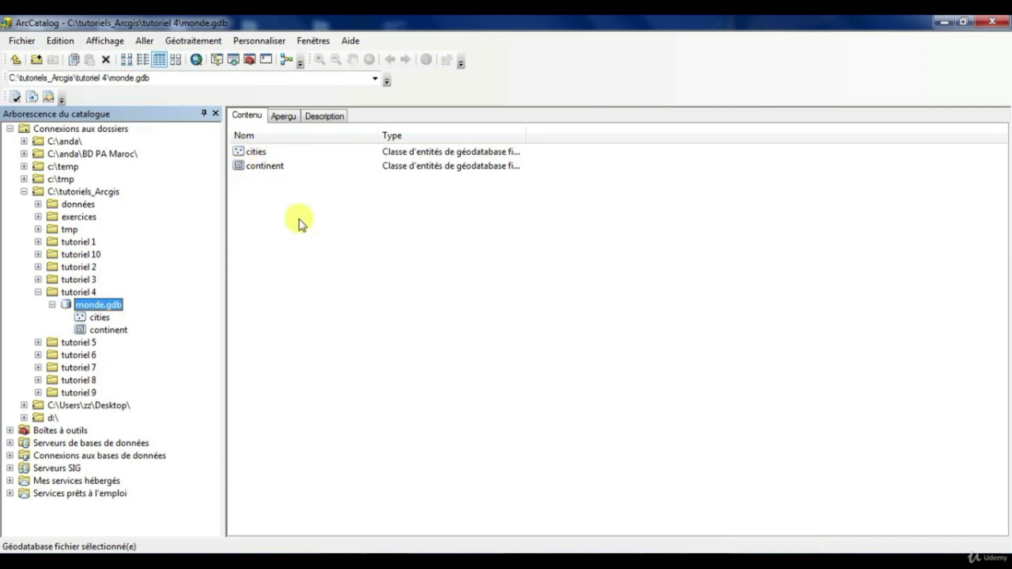
Step: Start a single feature class import into monde.gdb with the continent feature class from continent.sdc in the World folder as input
right_click(102, 310)
mouse_move(248, 434)
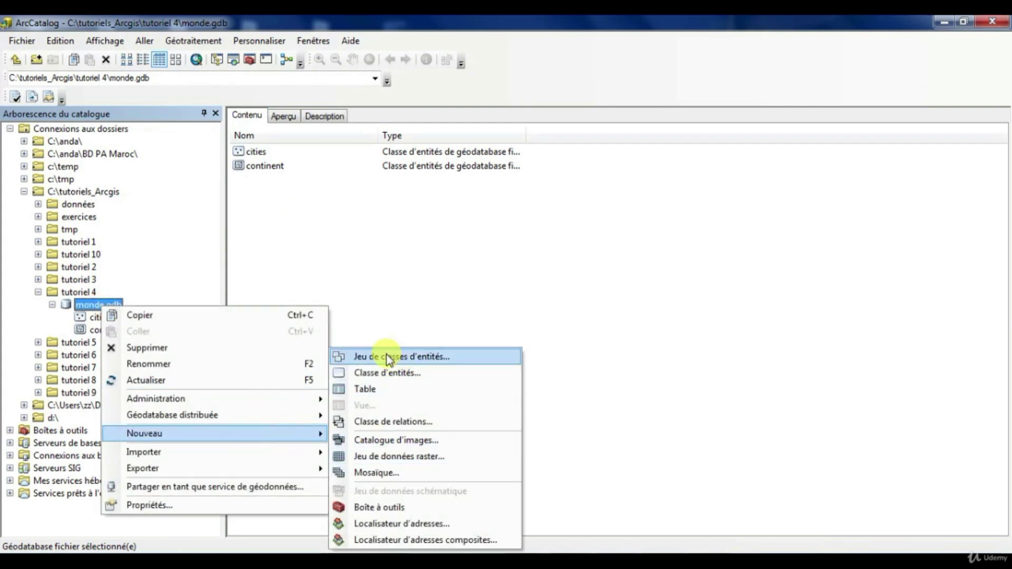
mouse_move(311, 453)
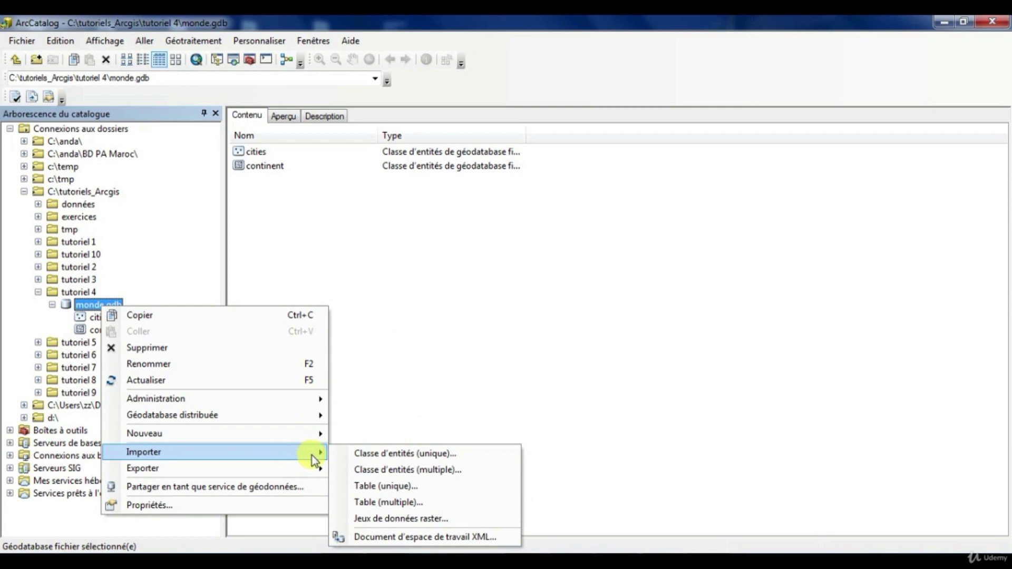
left_click(398, 454)
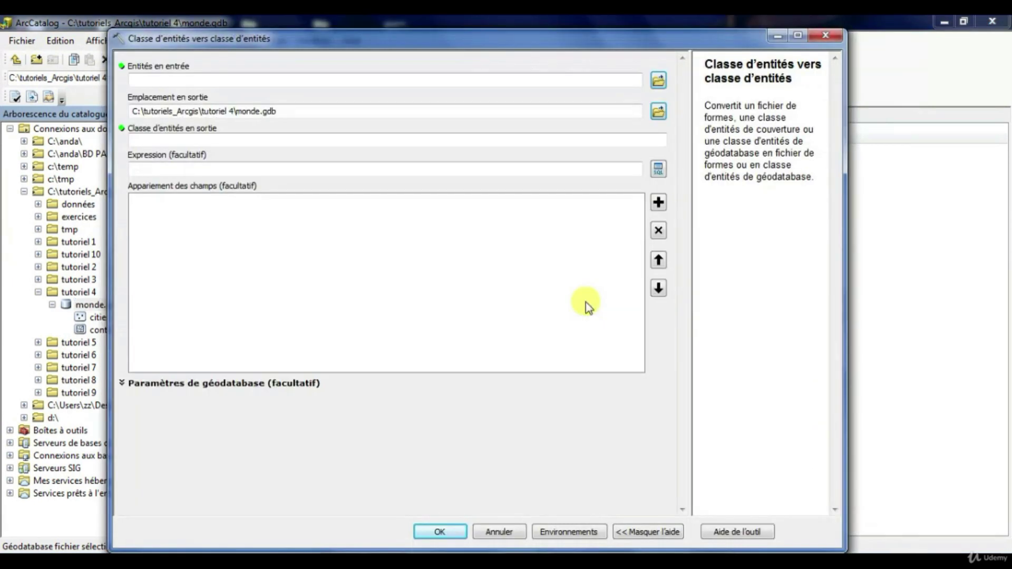
left_click(656, 78)
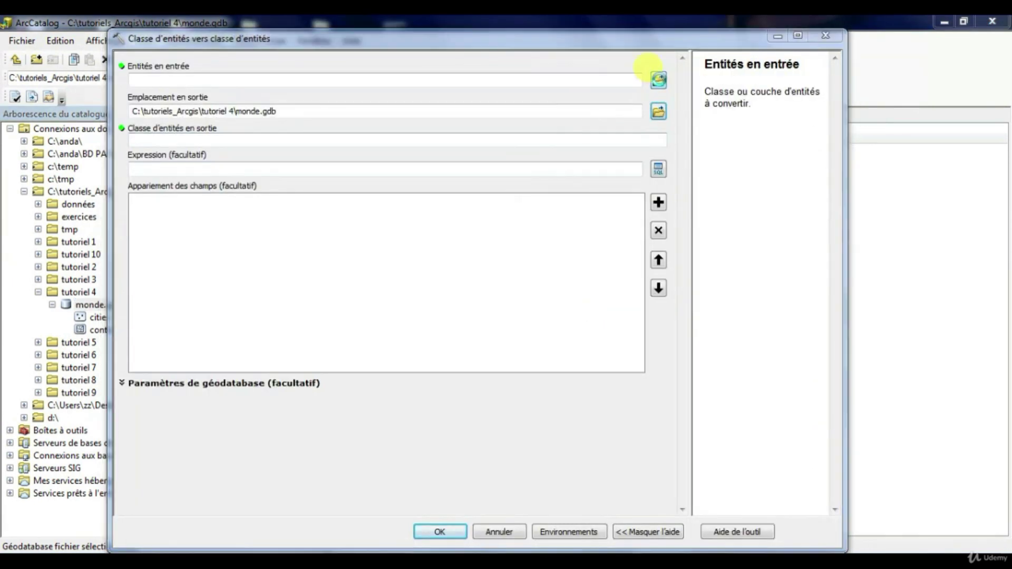
double_click(330, 222)
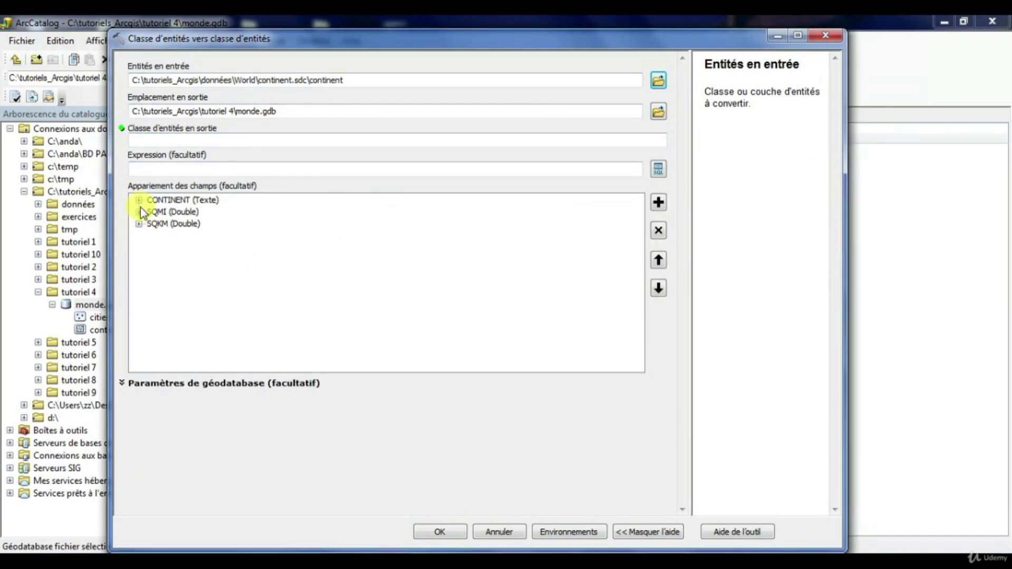
Step: Remove the SQMI field from the import's field mapping and rename the CONTINENT field to nom
left_click(166, 213)
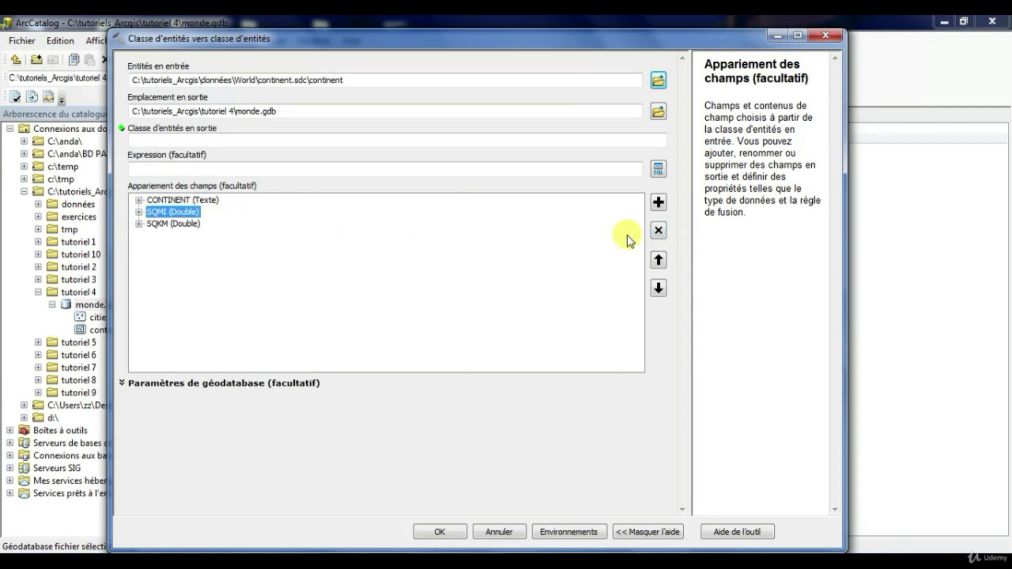
left_click(666, 230)
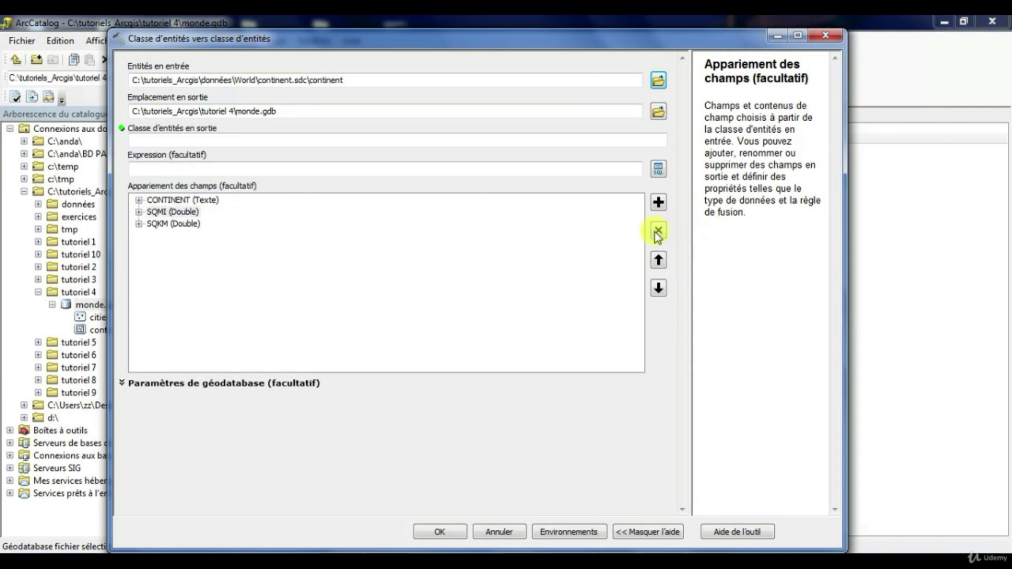
left_click(185, 203)
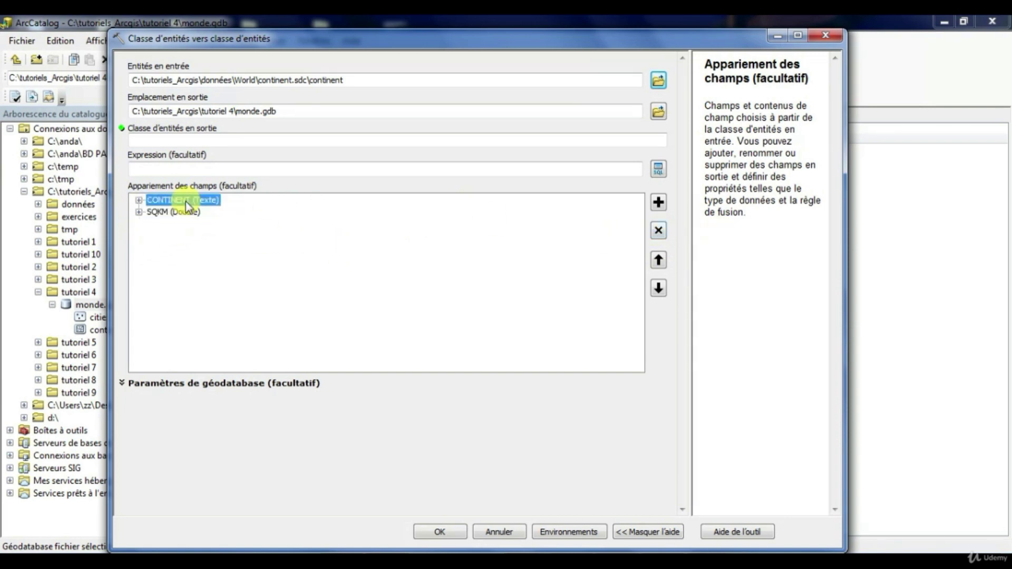
left_click(139, 200)
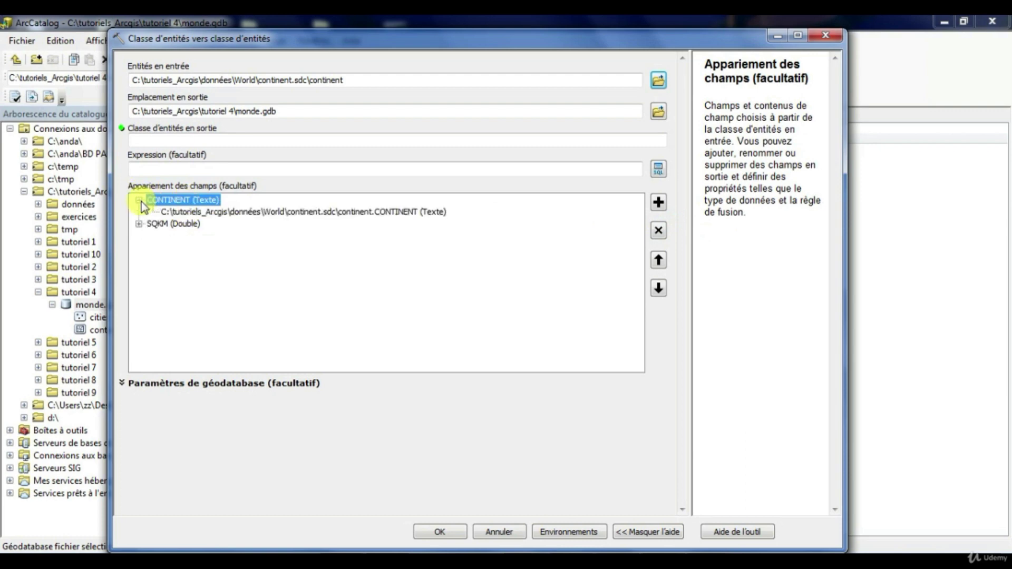
left_click(182, 203)
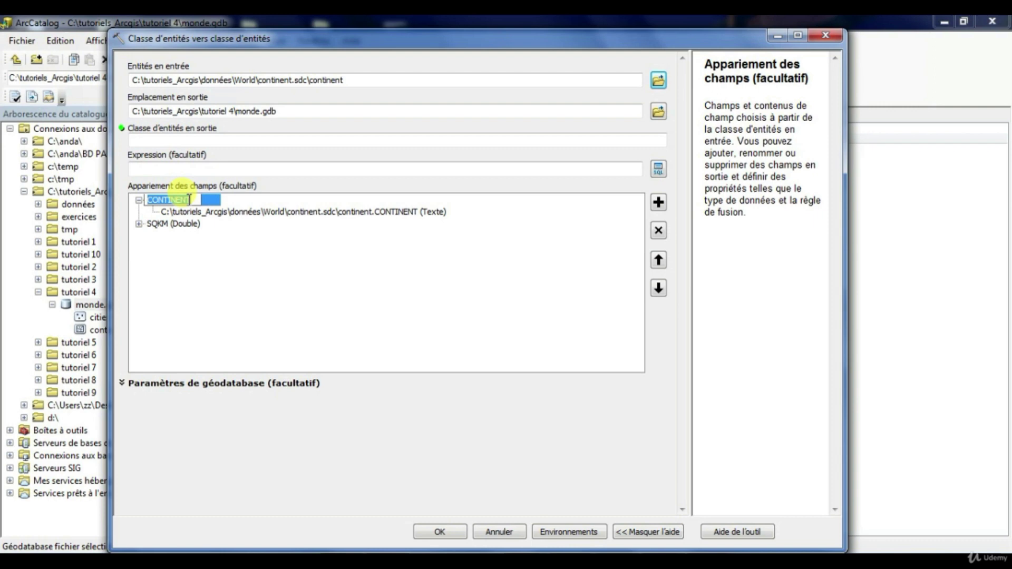
type("nom")
key("Return")
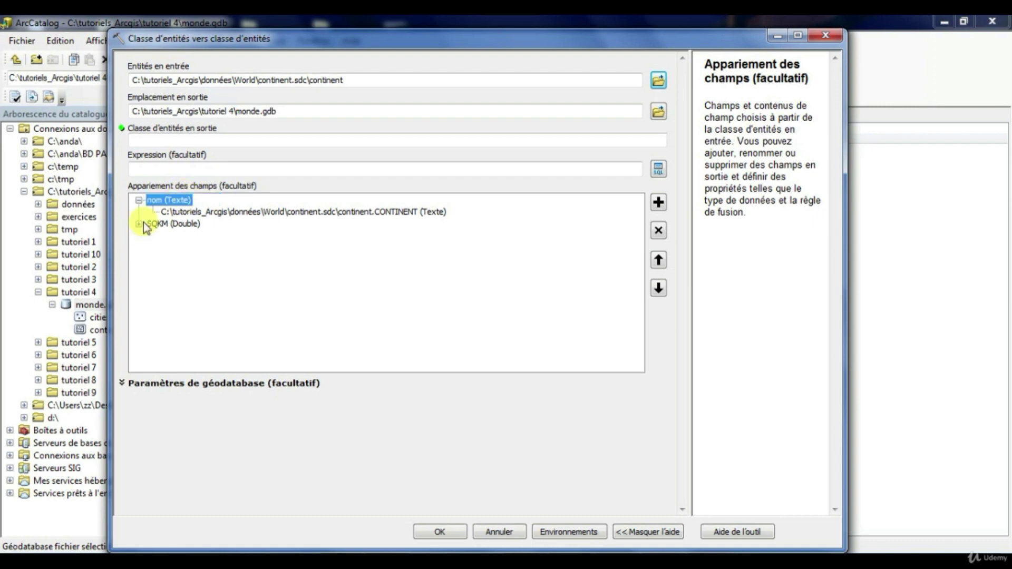
Step: Rename the SQKM field to superficie in the import's field mapping
left_click(161, 225)
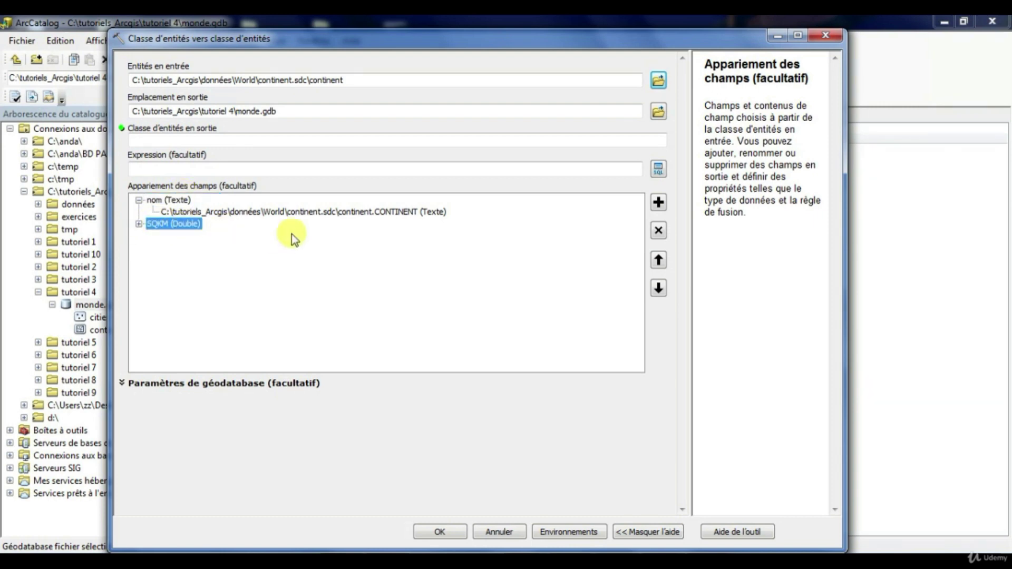
left_click(158, 227)
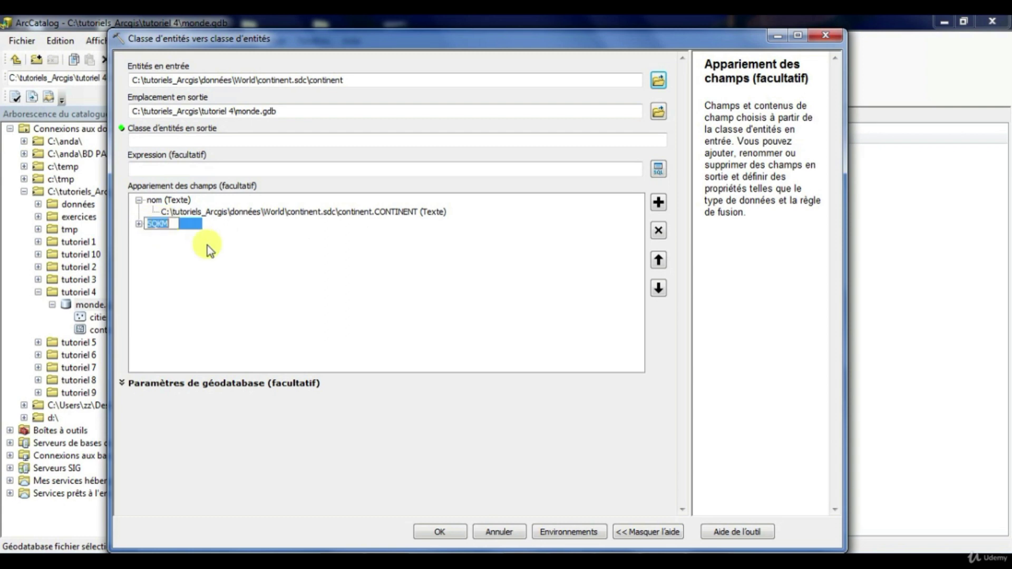
type("superficie")
key("Return")
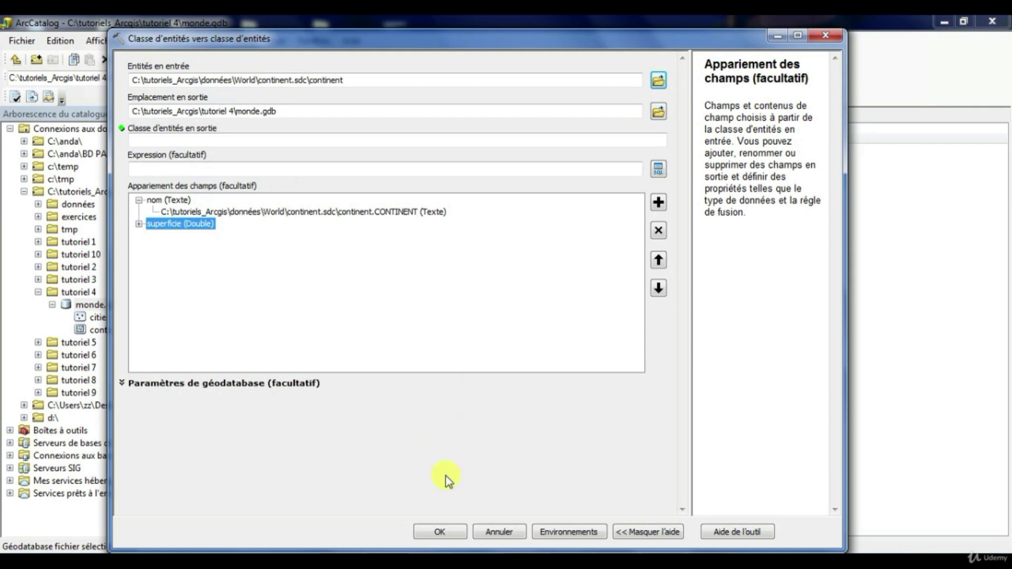
Step: Name the output feature class test and run the import into monde.gdb
left_click(163, 141)
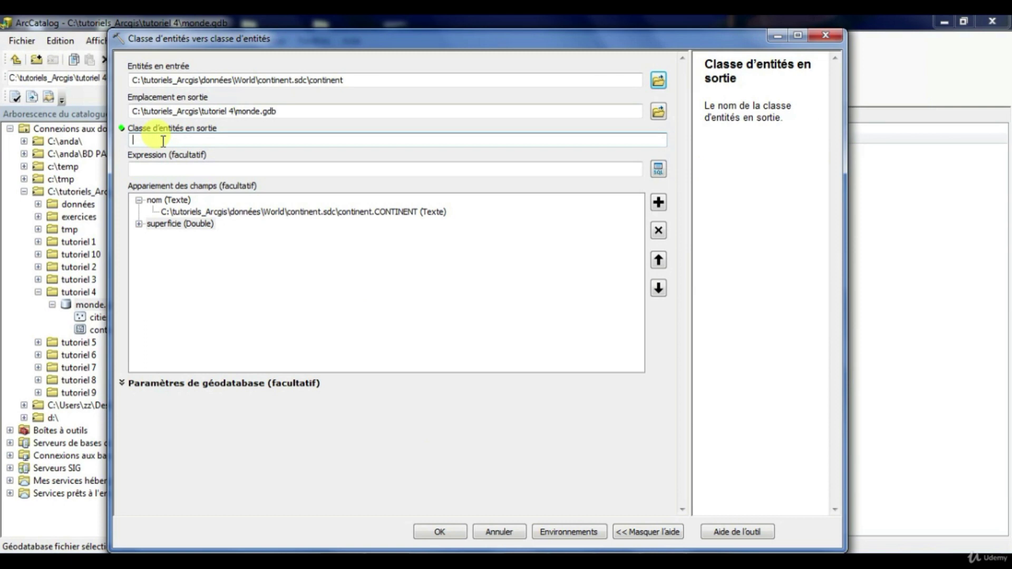
type("test")
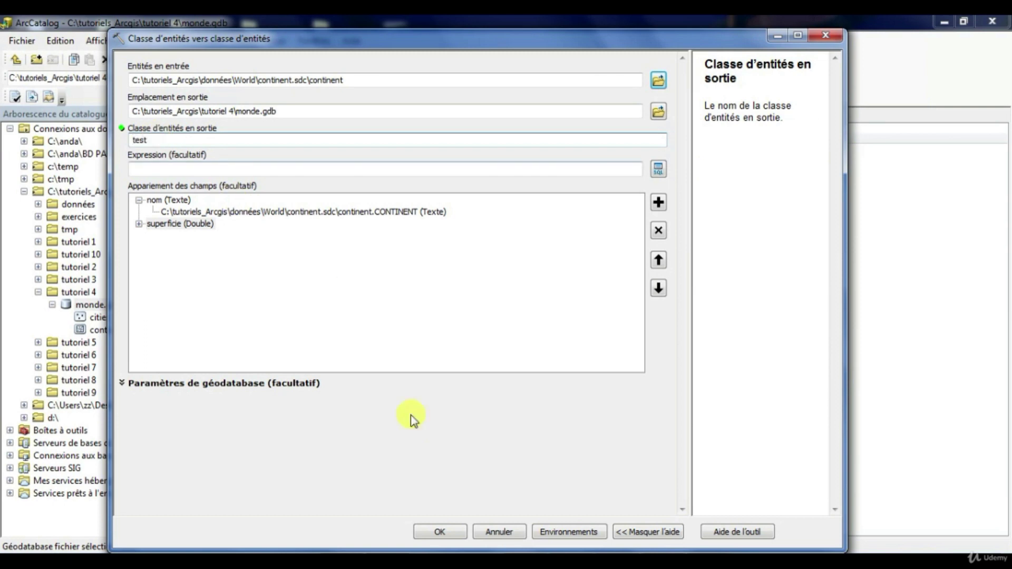
left_click(411, 418)
left_click(435, 528)
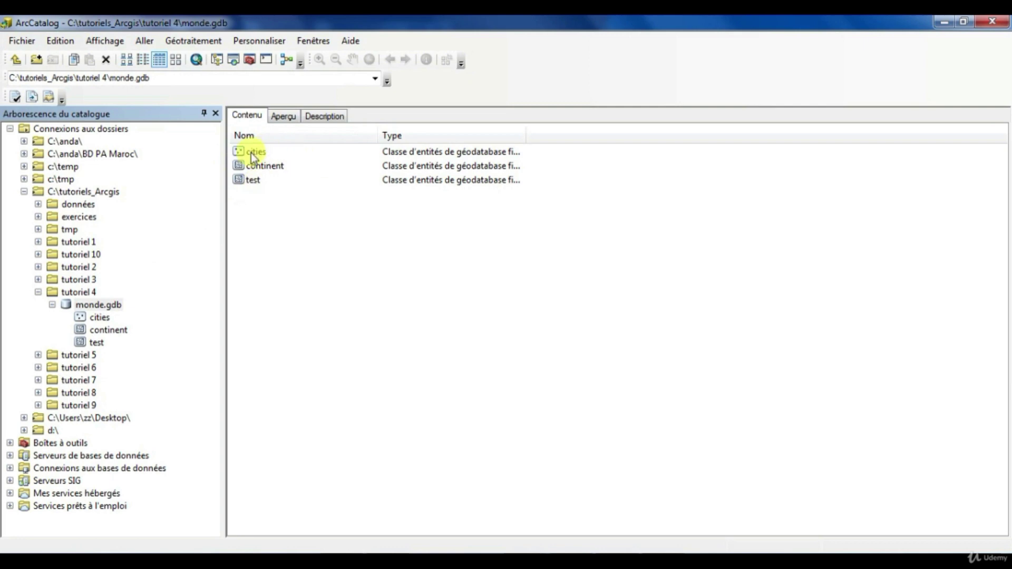
Step: Examine the cities feature class in monde.gdb through its geographic preview, attribute table and full metadata description
left_click(95, 318)
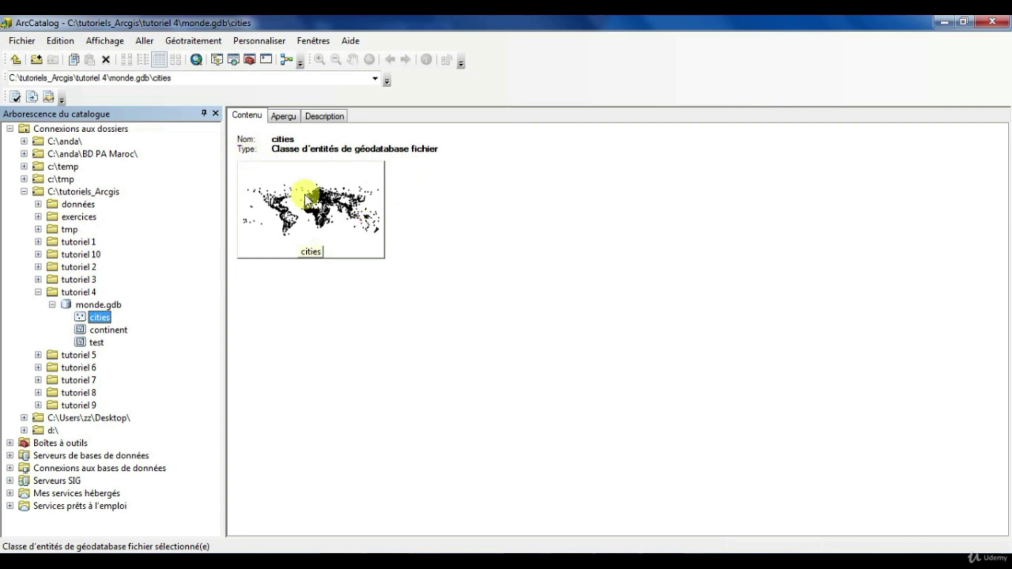
left_click(286, 117)
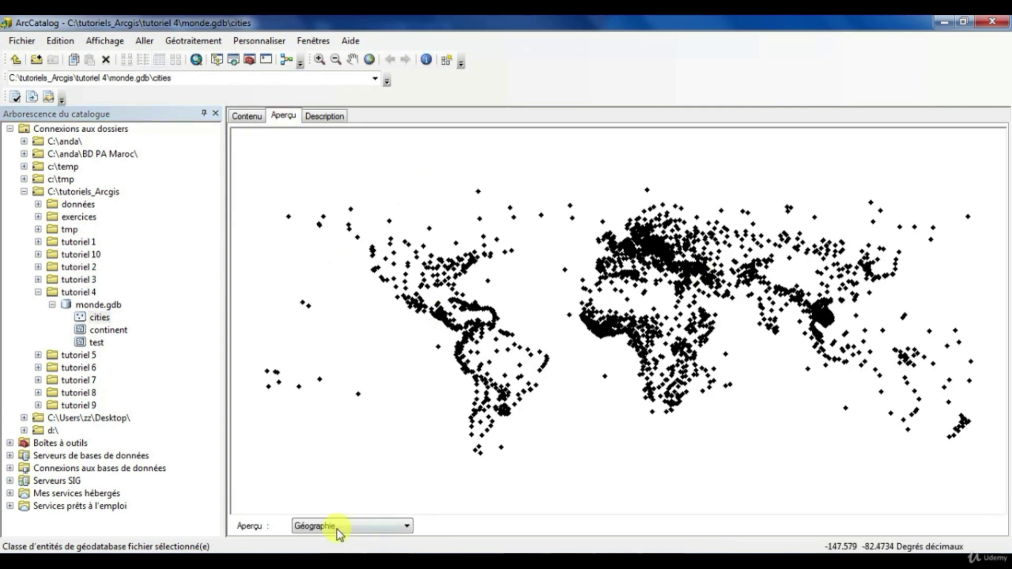
left_click(300, 526)
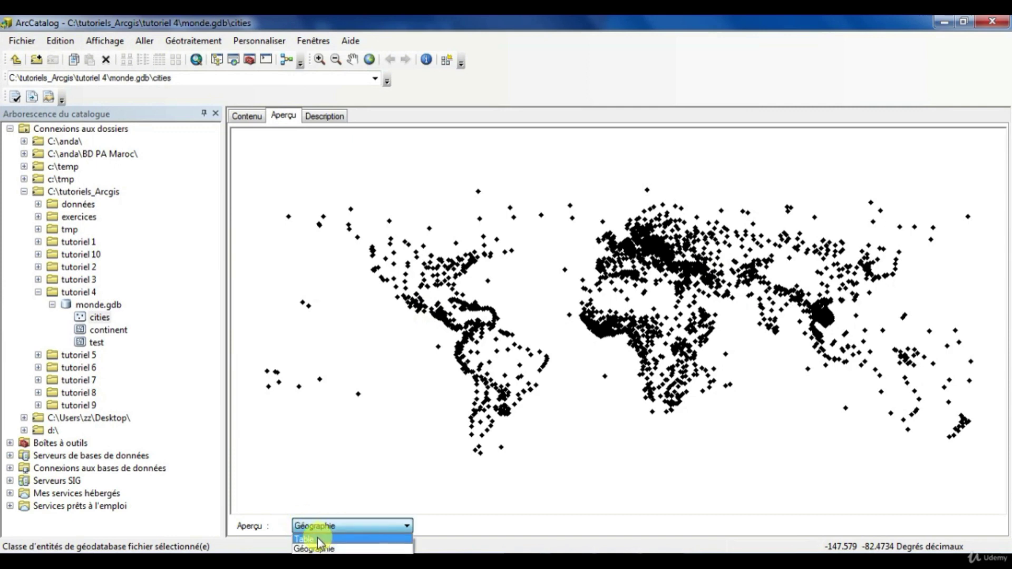
left_click(317, 539)
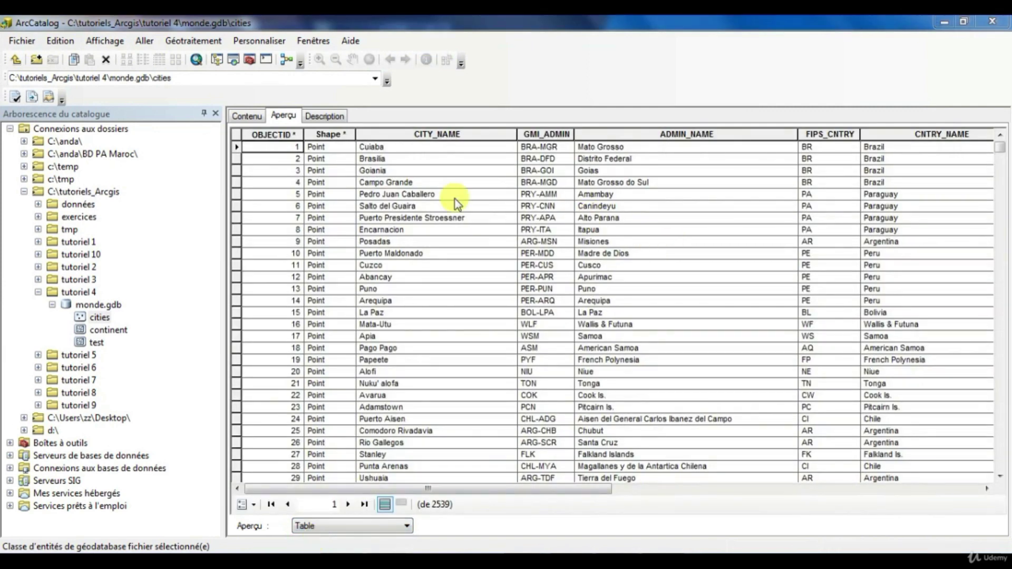
left_click(324, 116)
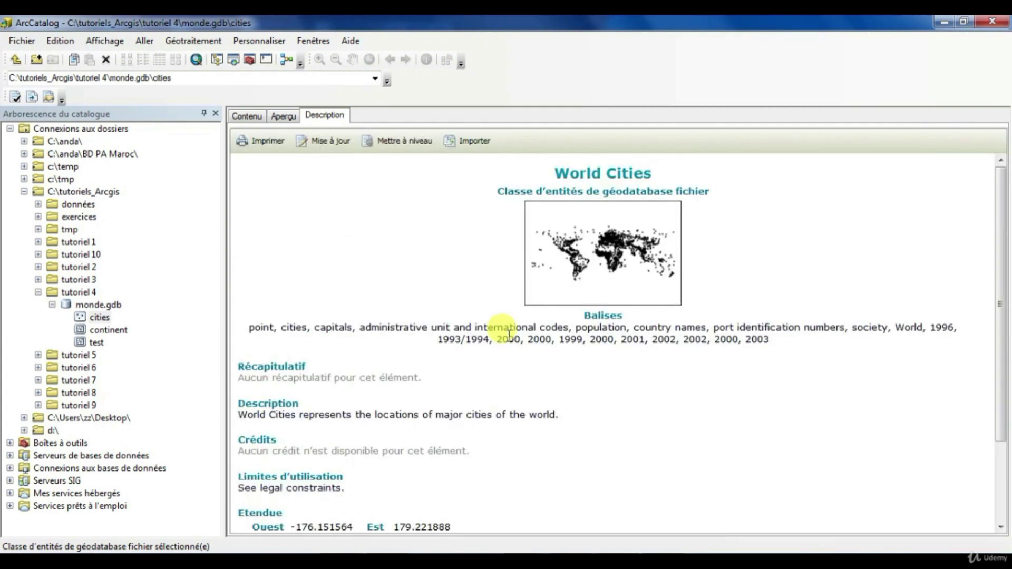
left_click(1000, 477)
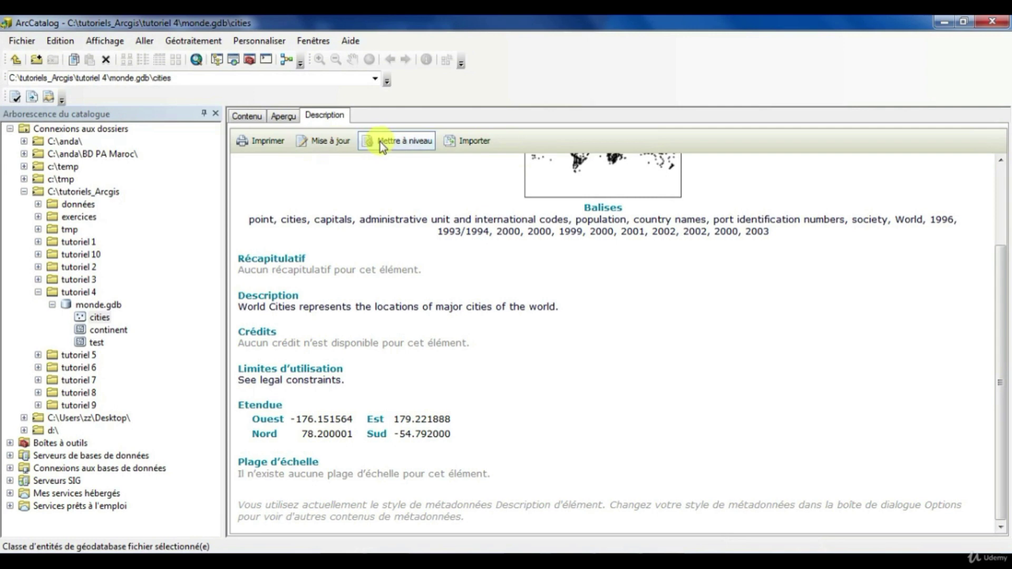
Step: Examine the continent feature class's description, thumbnail, map and attribute table, and compare its fields with those of test
left_click(108, 330)
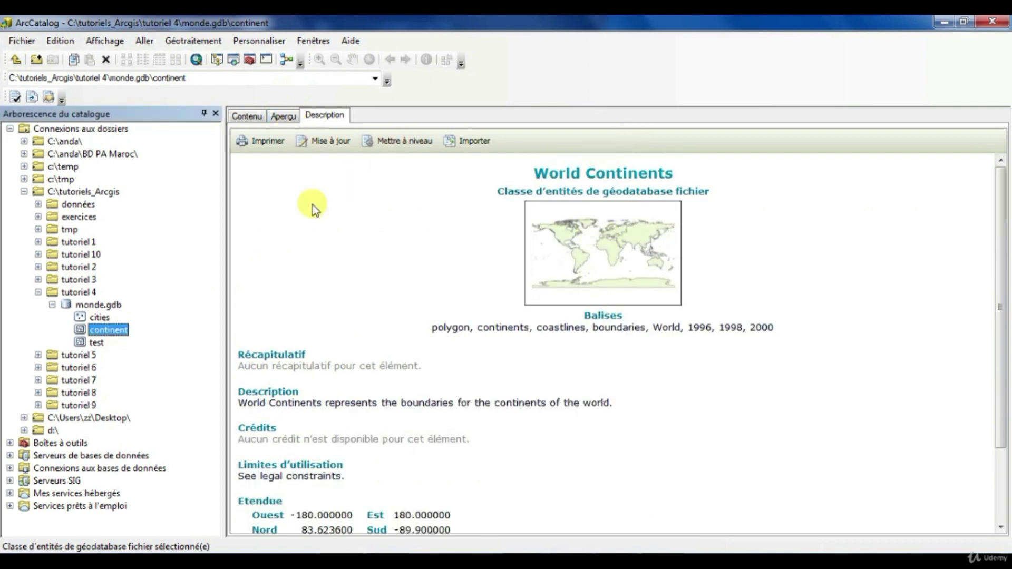
left_click(278, 116)
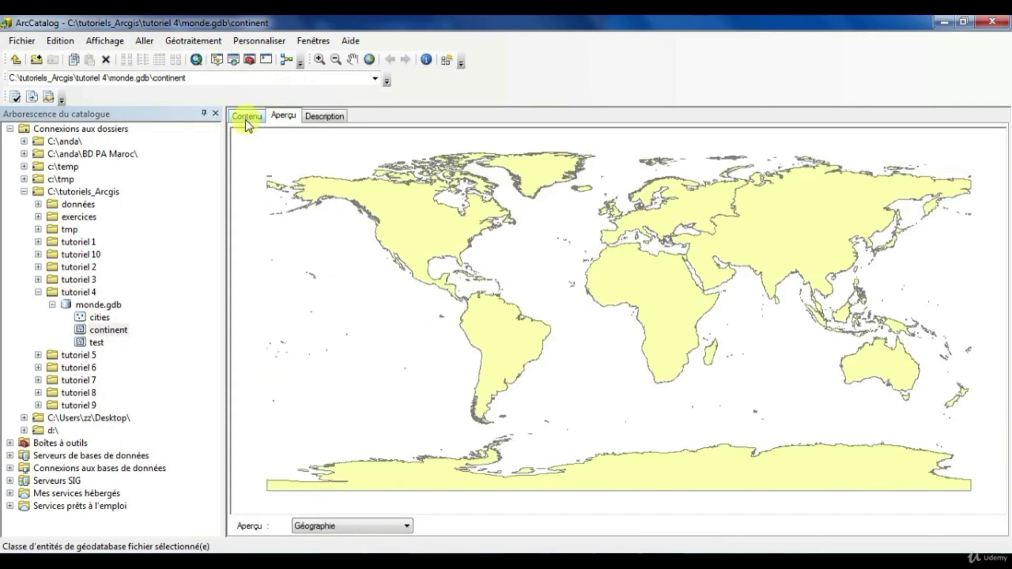
left_click(246, 118)
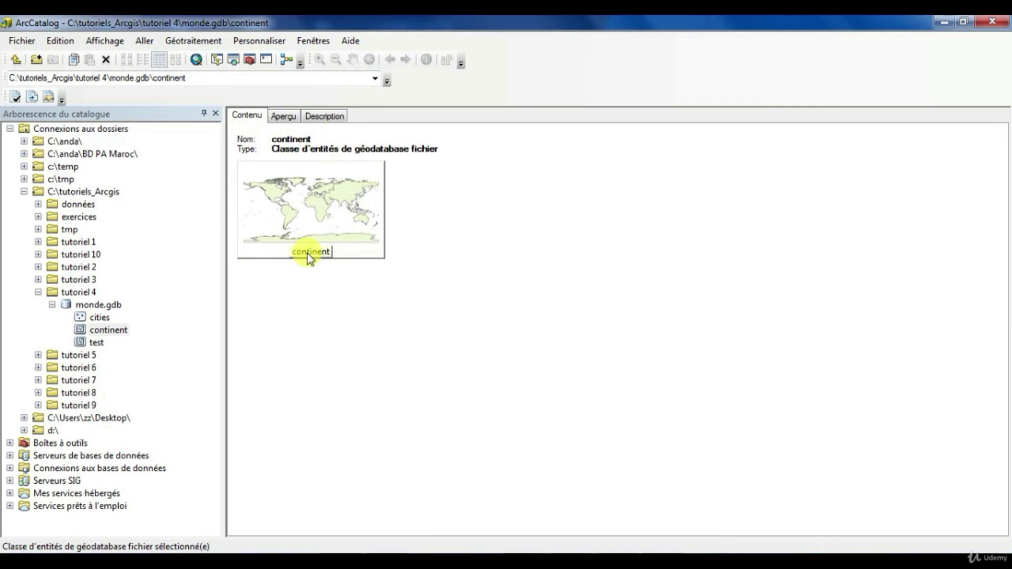
left_click(283, 116)
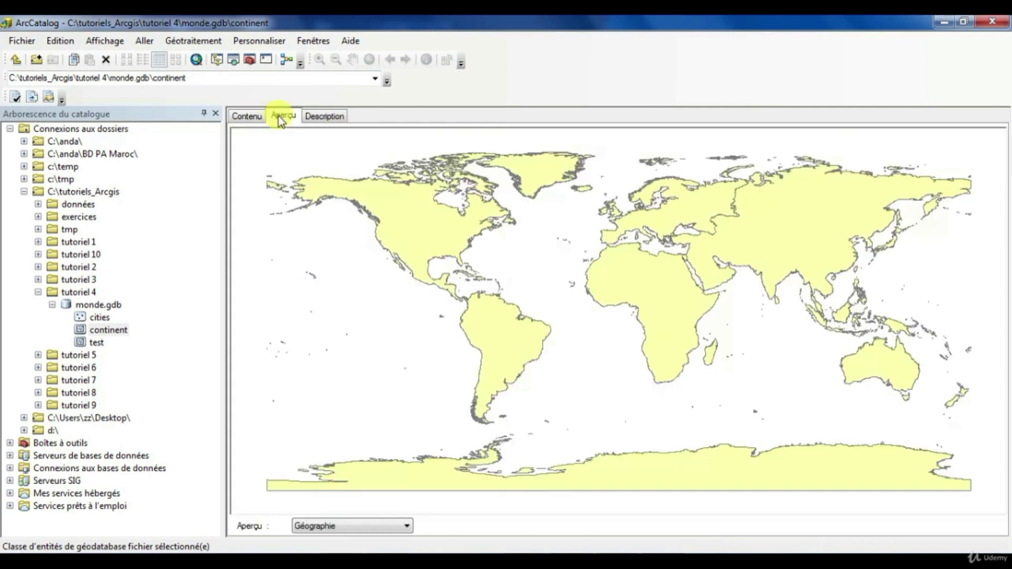
left_click(334, 526)
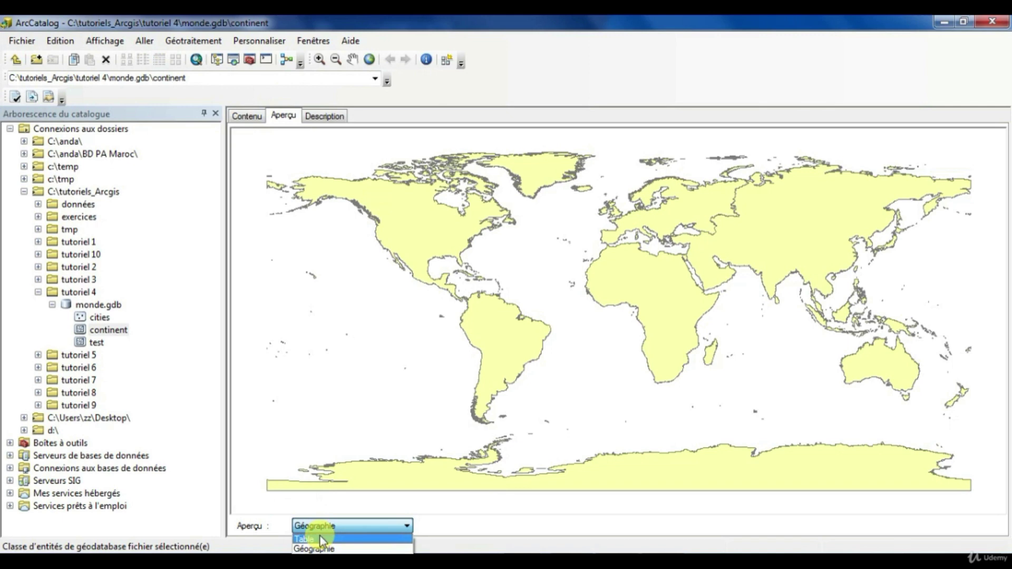
left_click(321, 536)
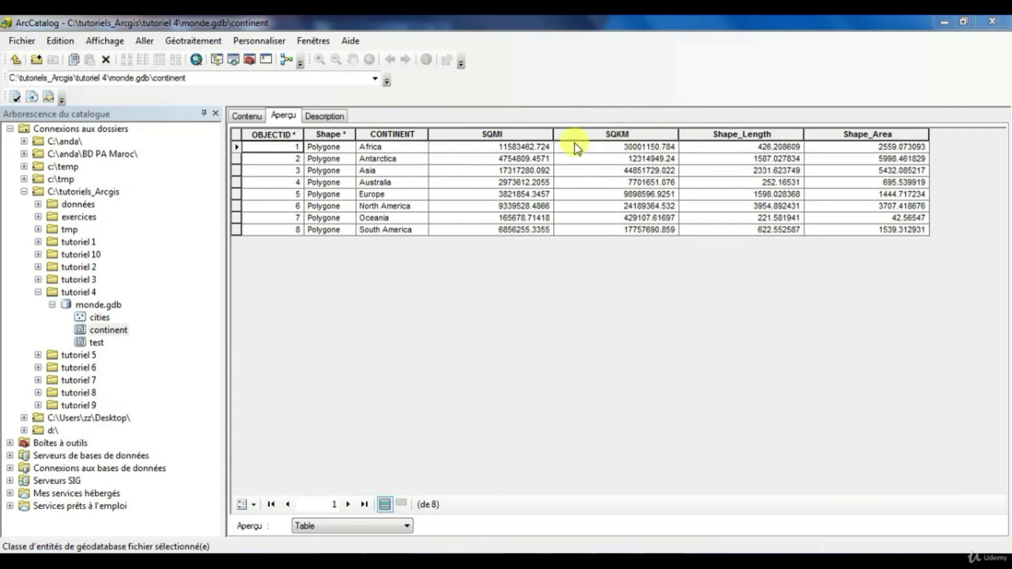
left_click(96, 342)
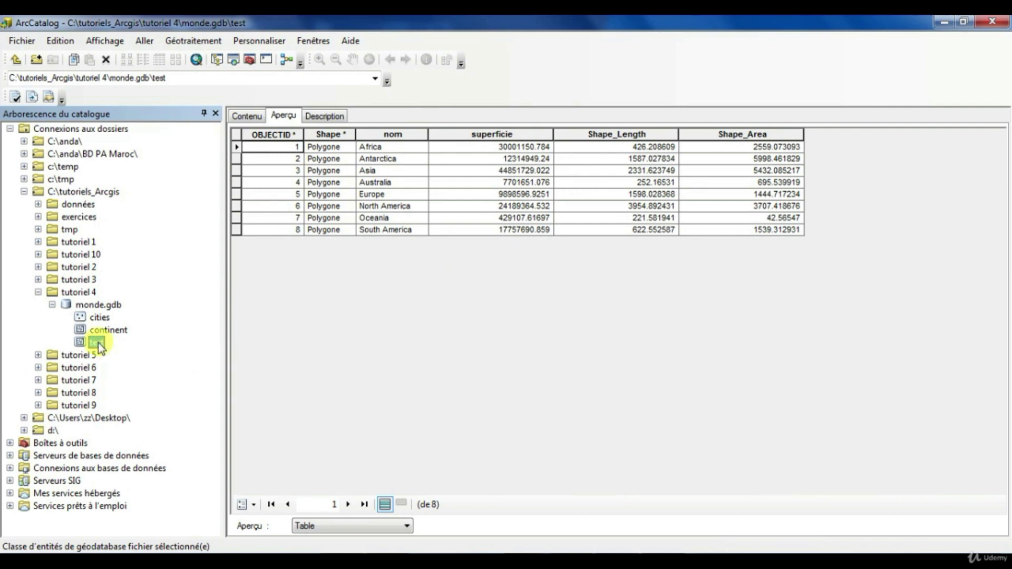
Step: Delete the test feature class from monde.gdb and select the geodatabase in the catalogue tree
left_click(101, 306)
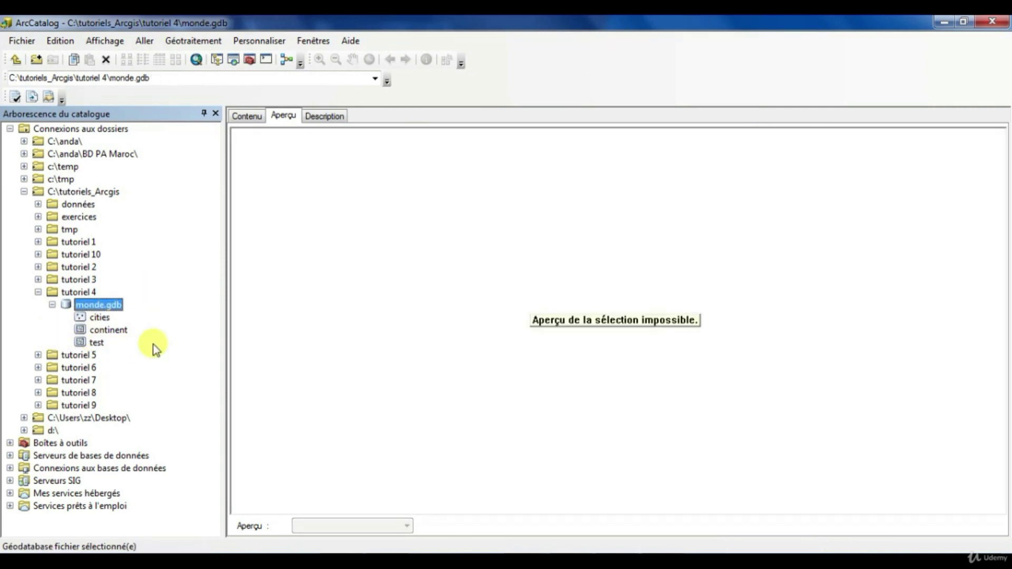
right_click(99, 343)
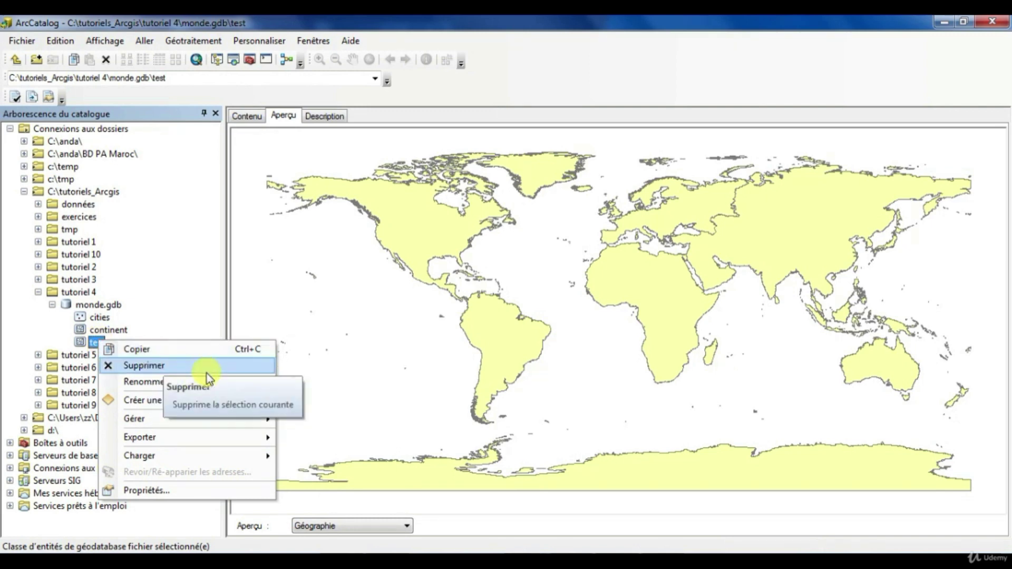
left_click(152, 370)
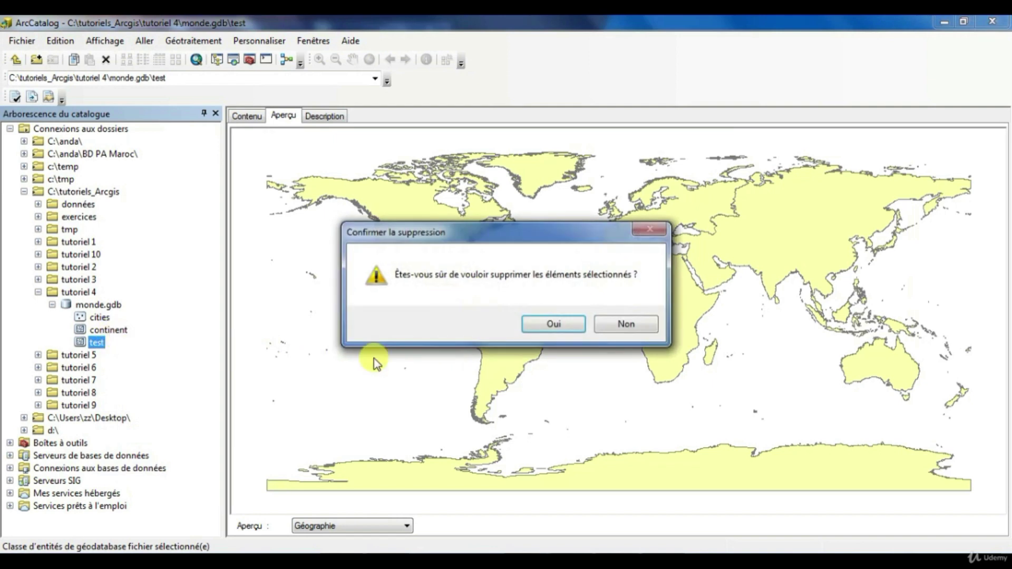
left_click(551, 325)
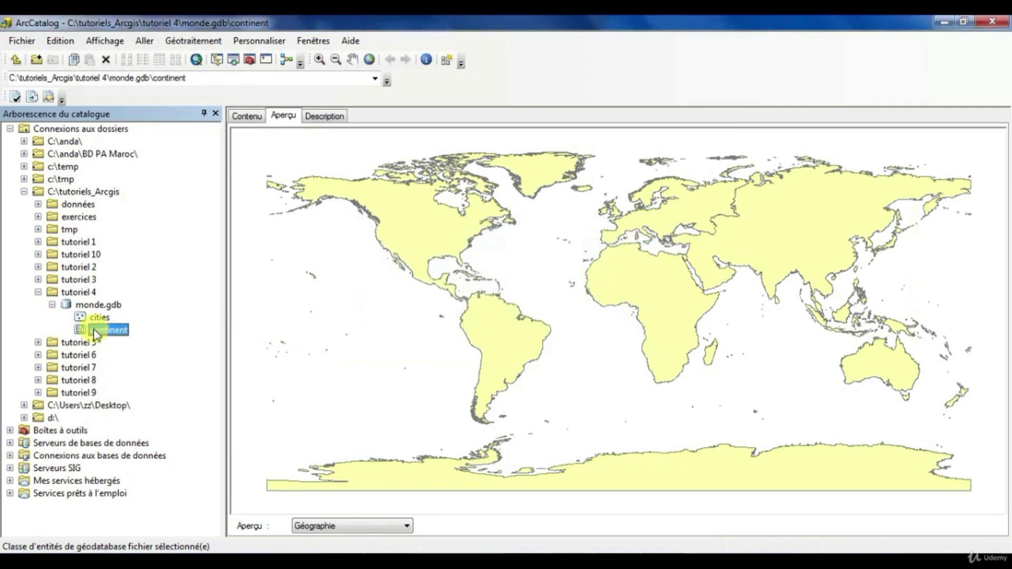
left_click(98, 305)
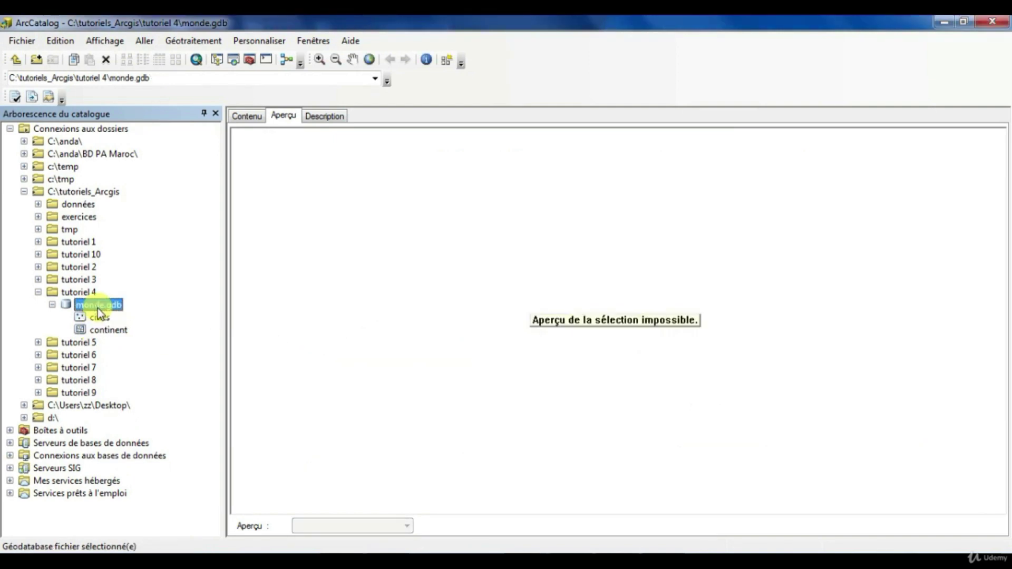
Step: Rename the cities feature class in monde.gdb to villes
left_click(101, 317)
right_click(103, 320)
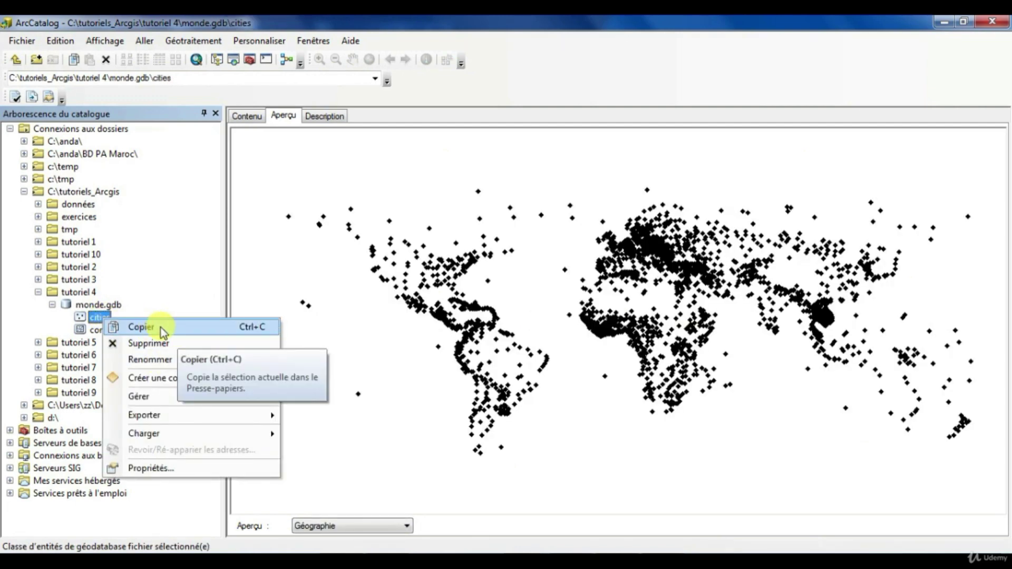
left_click(144, 360)
type("villes")
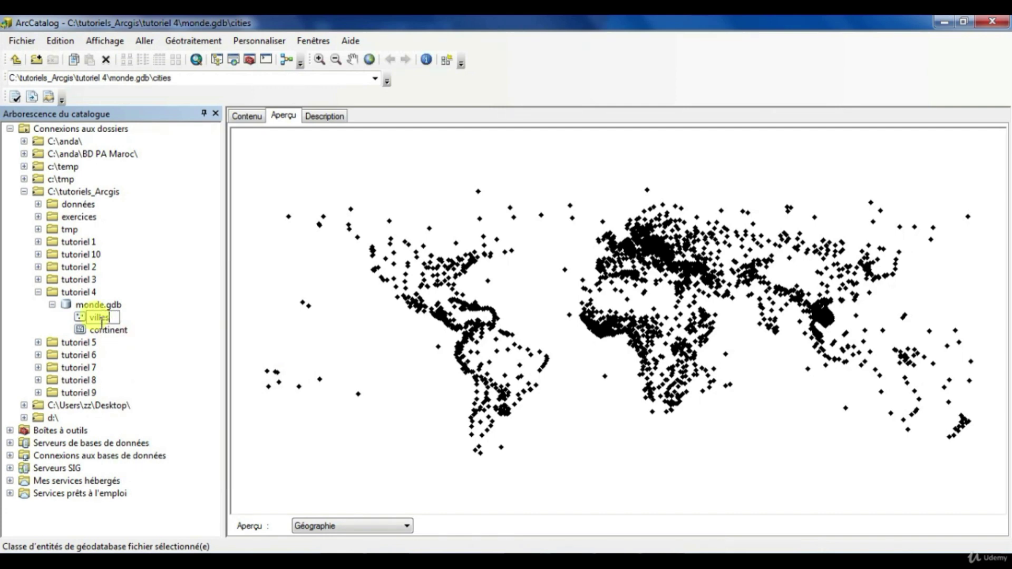
key("Return")
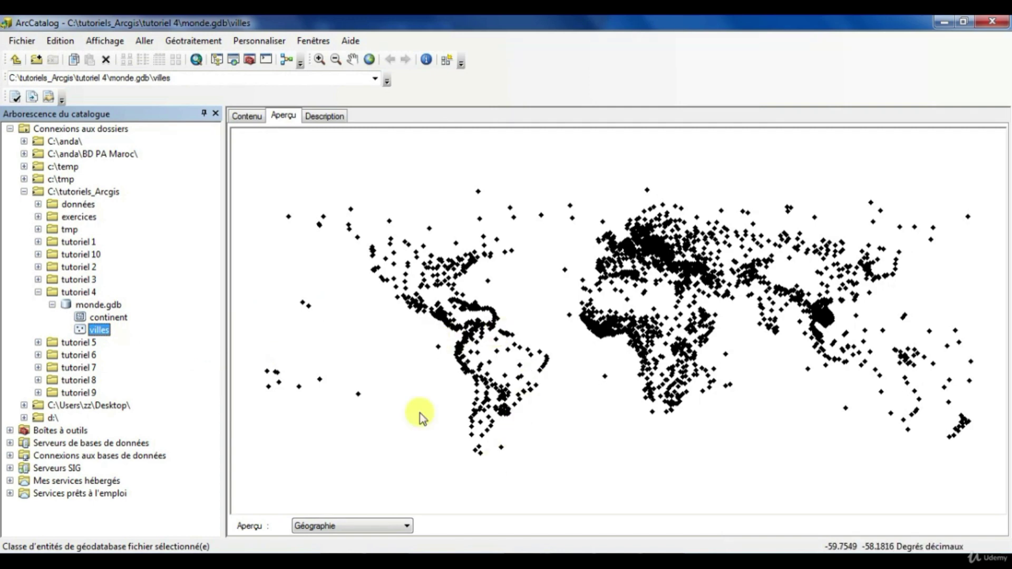
Step: Switch to Windows Explorer, examine the files stored inside tutoriel 4's monde.gdb folder, and return to ArcCatalog
left_click(95, 304)
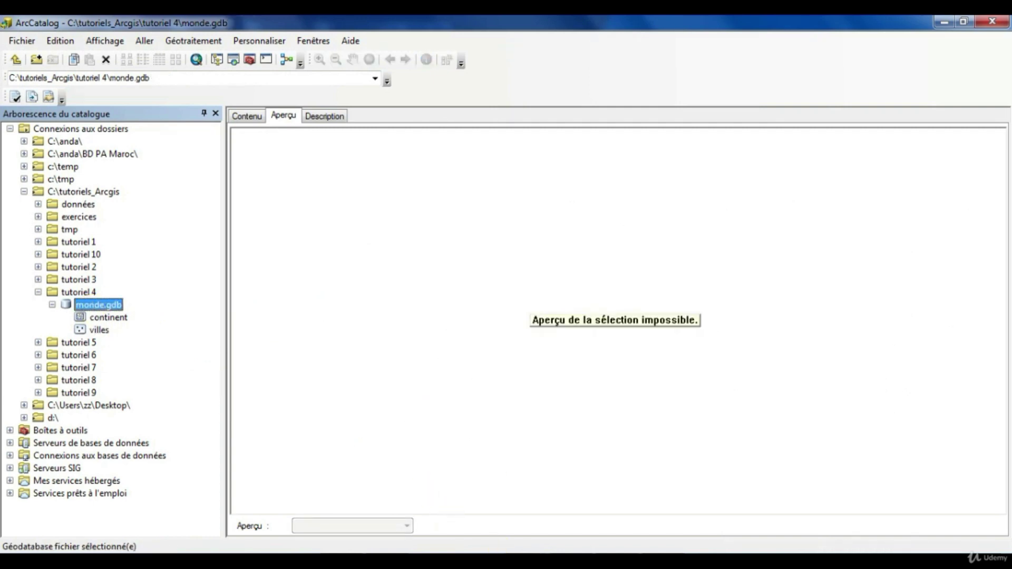
left_click(678, 492)
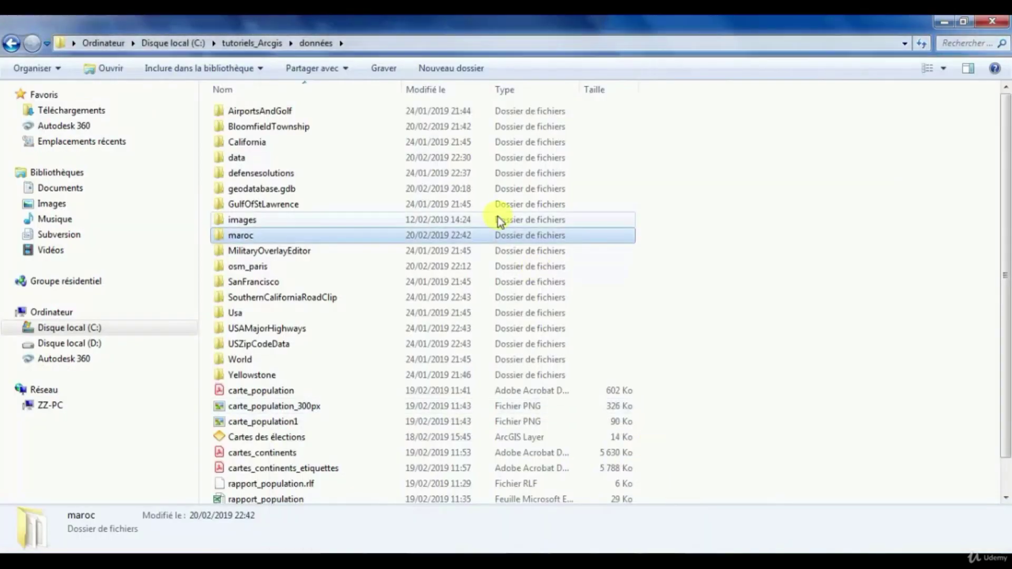
left_click(259, 42)
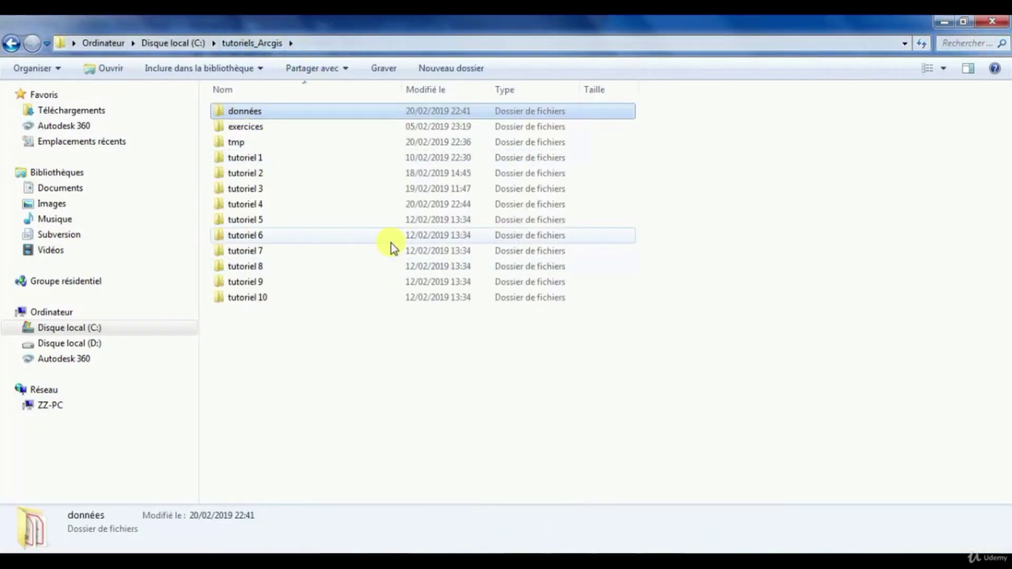
double_click(242, 204)
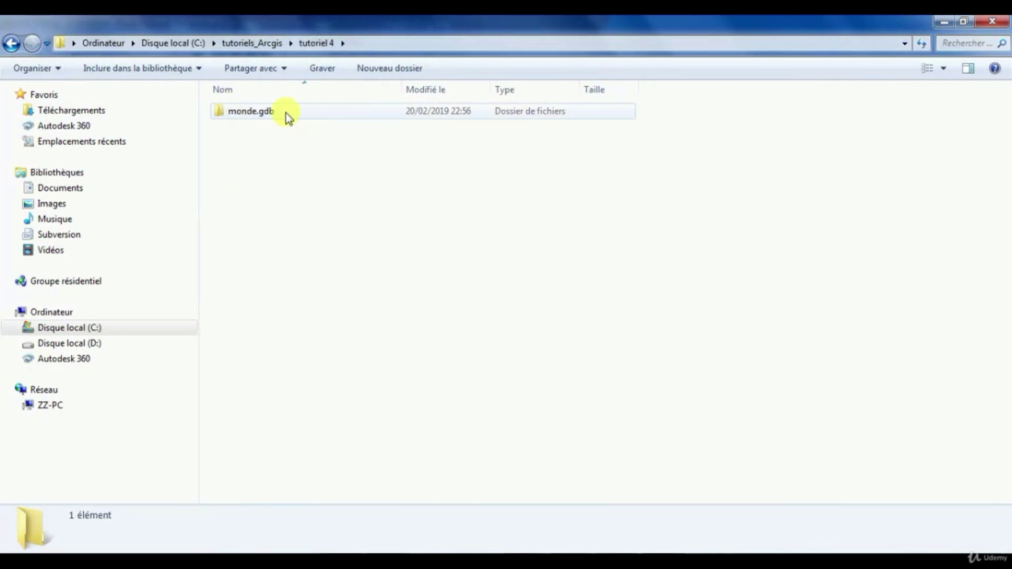
double_click(235, 112)
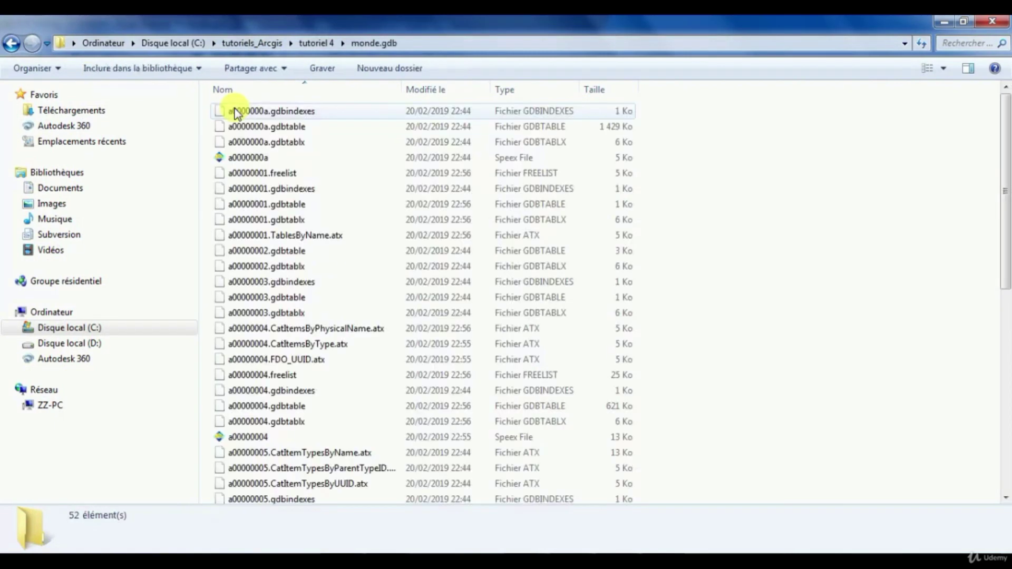
left_click(1003, 384)
left_click_drag(1003, 384, 998, 176)
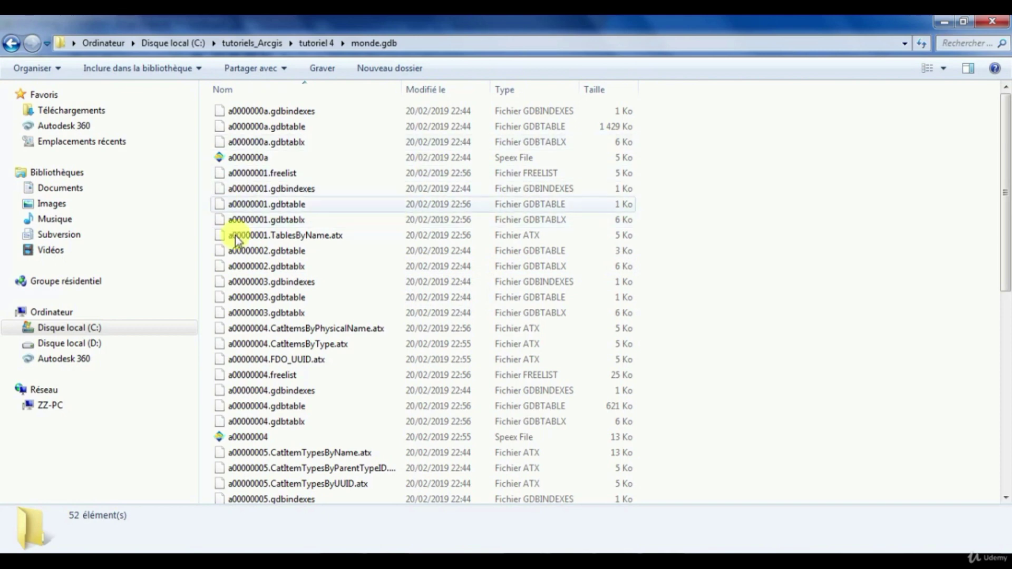
left_click(1005, 428)
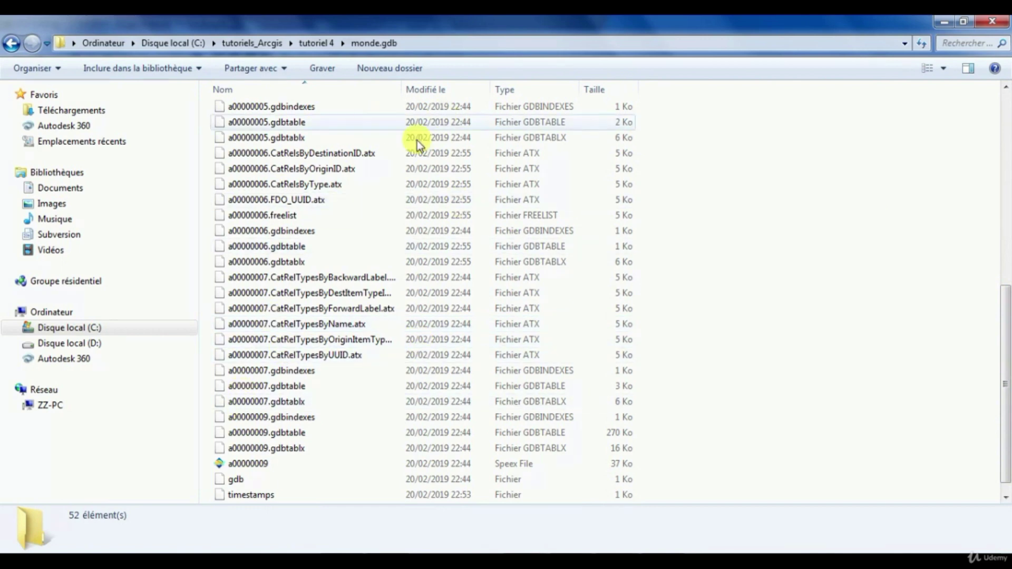
left_click(991, 43)
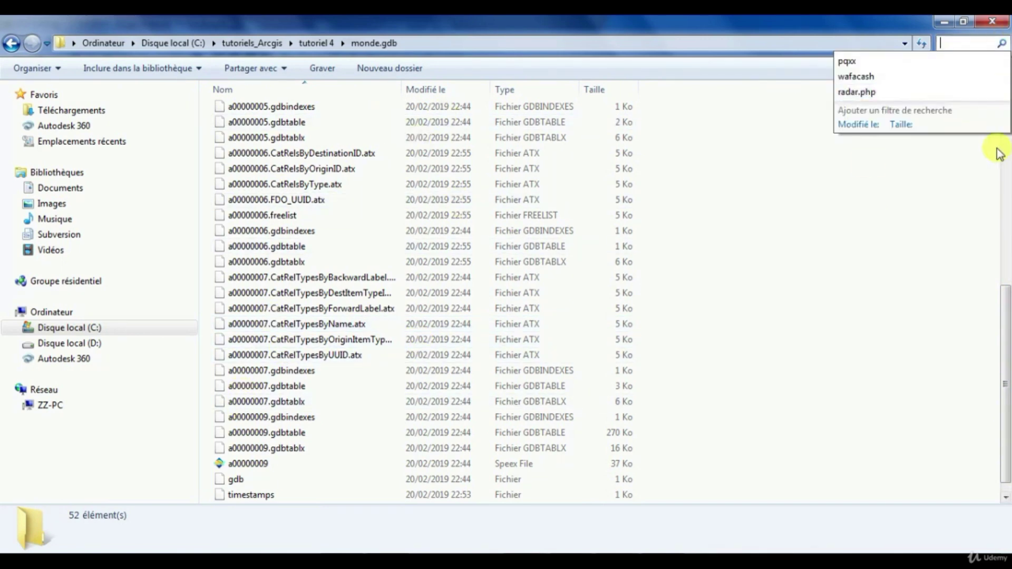
left_click(1005, 173)
left_click(941, 24)
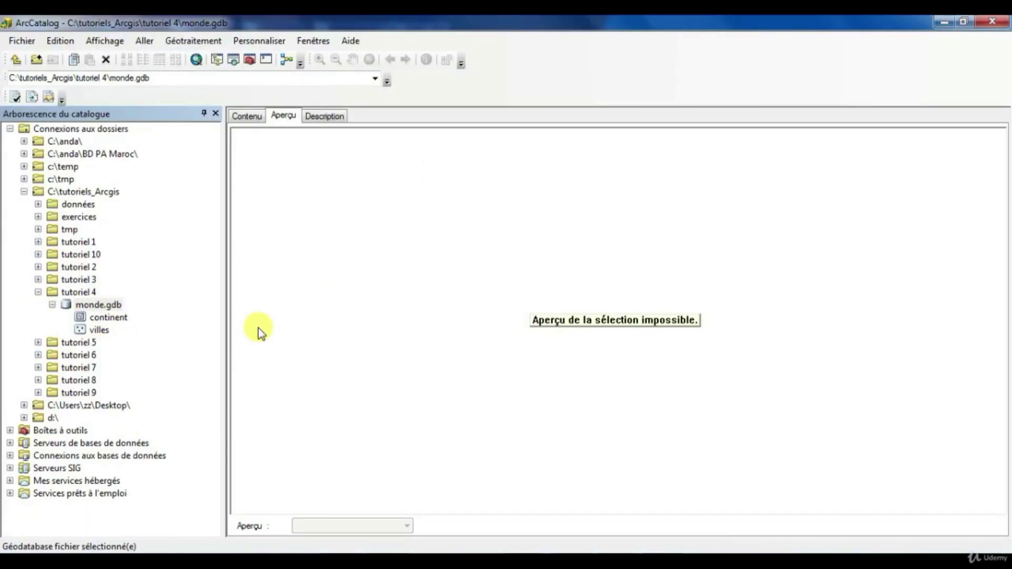
Step: Start a single feature class import into monde.gdb with routes.shp from the données\maroc folder as the input features
left_click(84, 306)
left_click(460, 365)
right_click(101, 304)
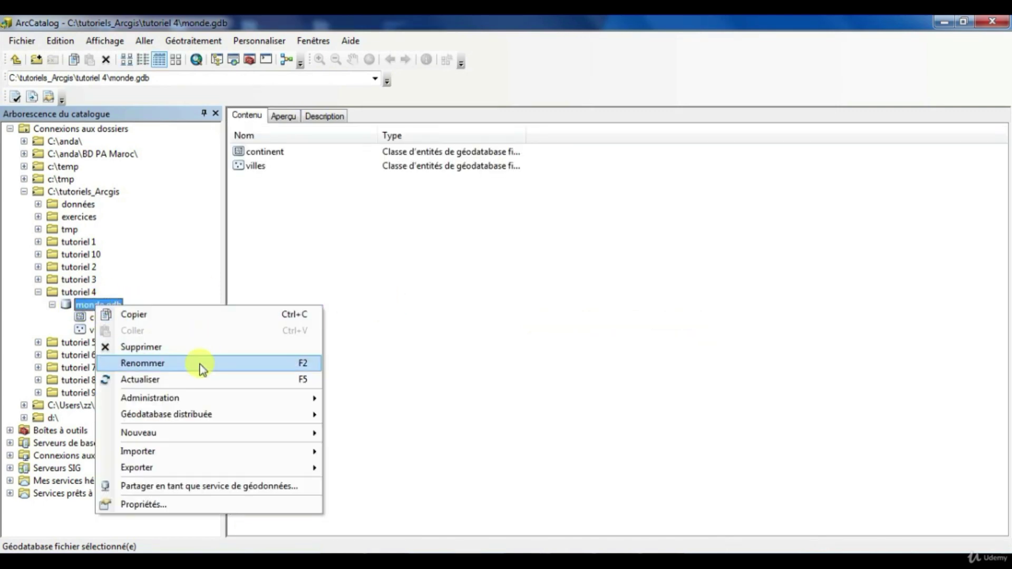
mouse_move(194, 429)
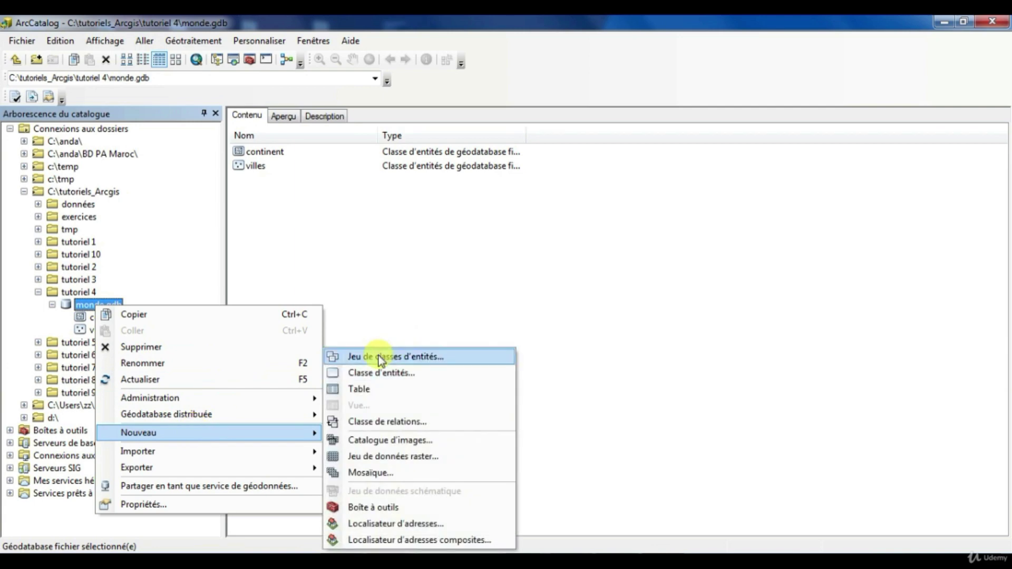
mouse_move(289, 451)
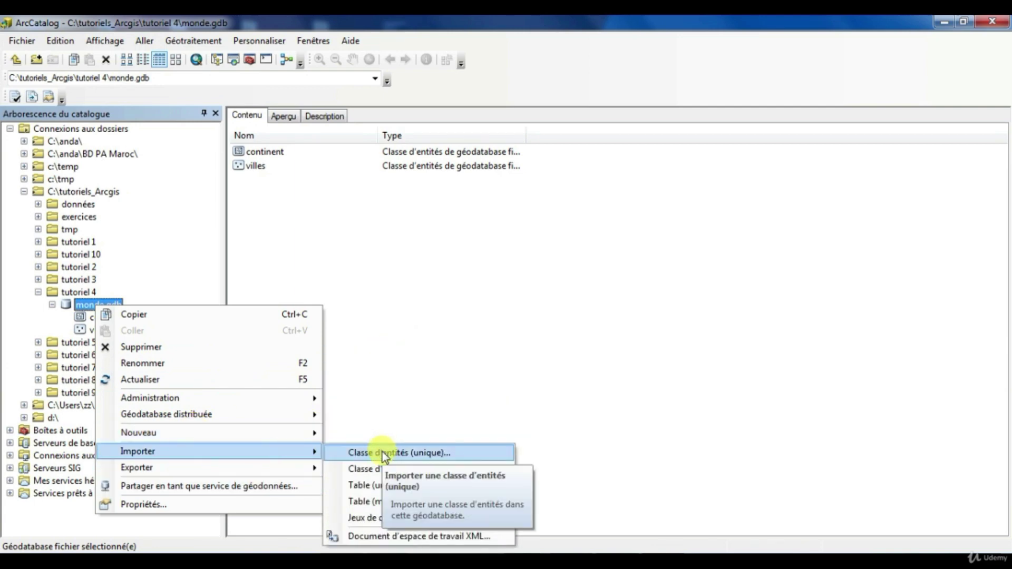
left_click(381, 451)
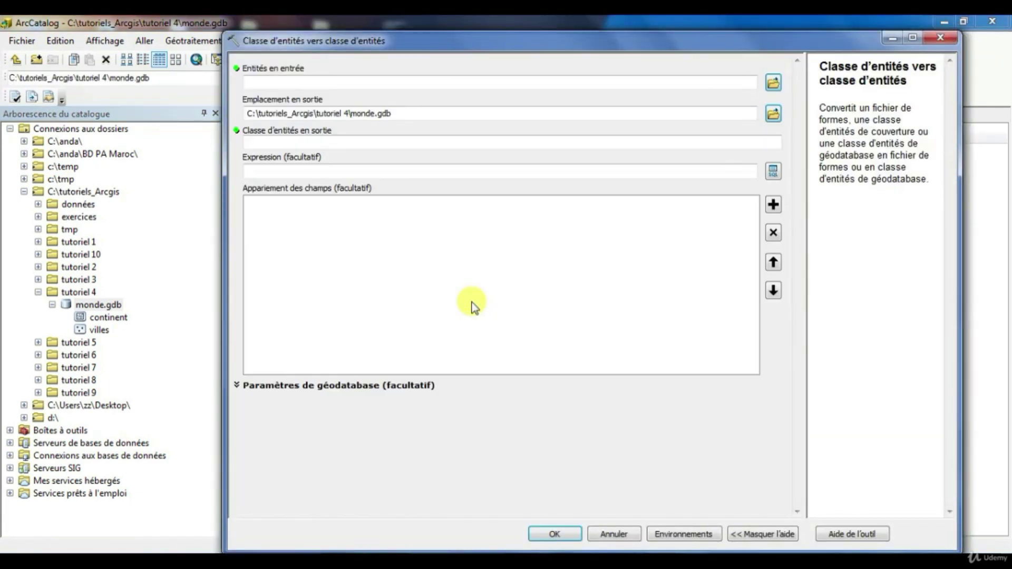
left_click(775, 84)
left_click(774, 83)
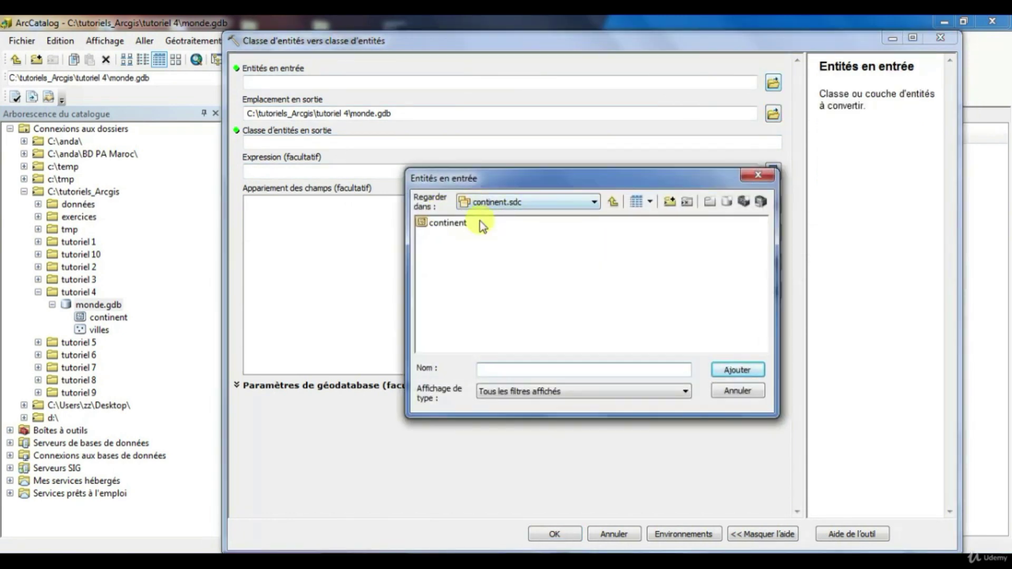
left_click(613, 203)
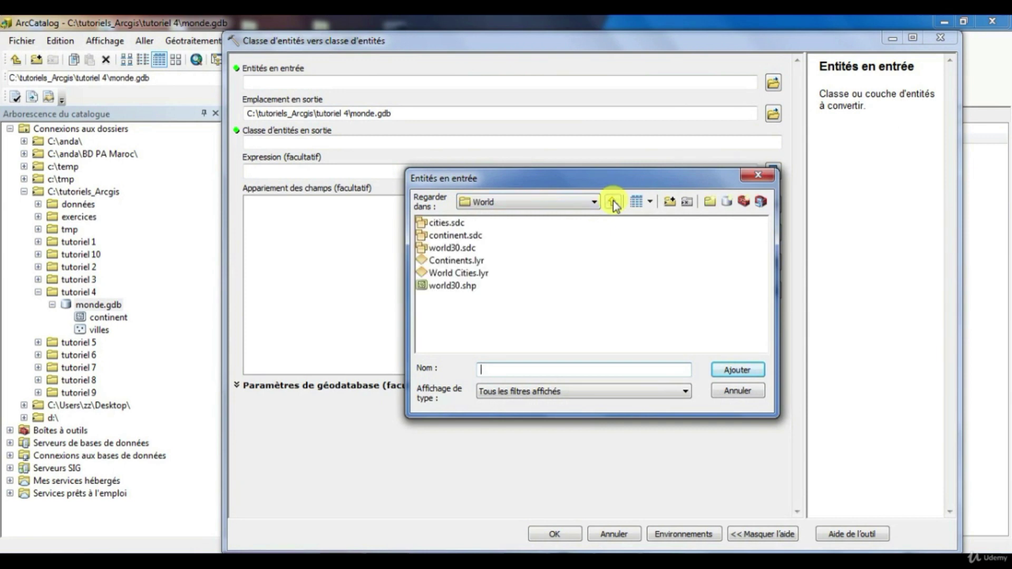
left_click(613, 202)
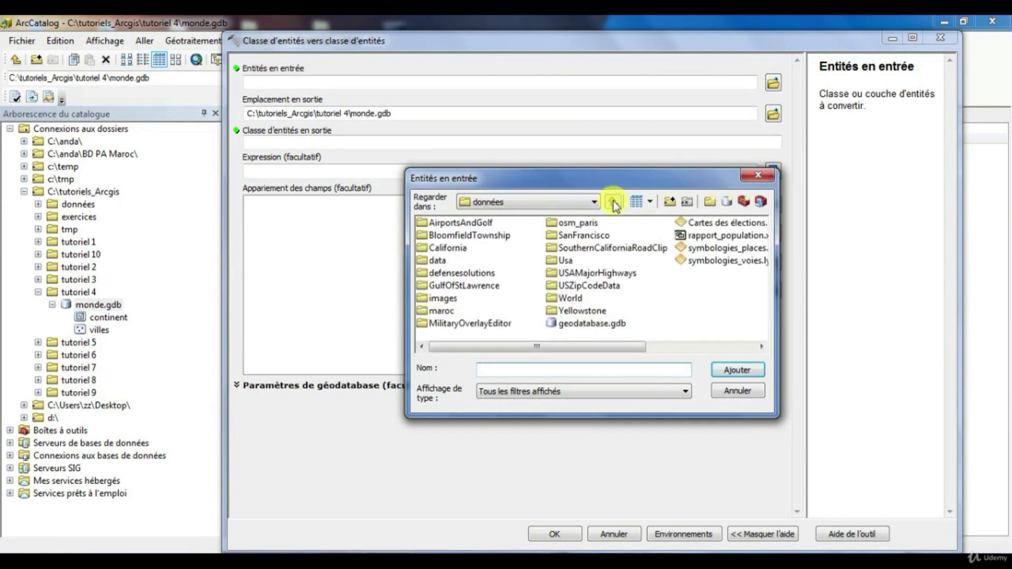
double_click(441, 312)
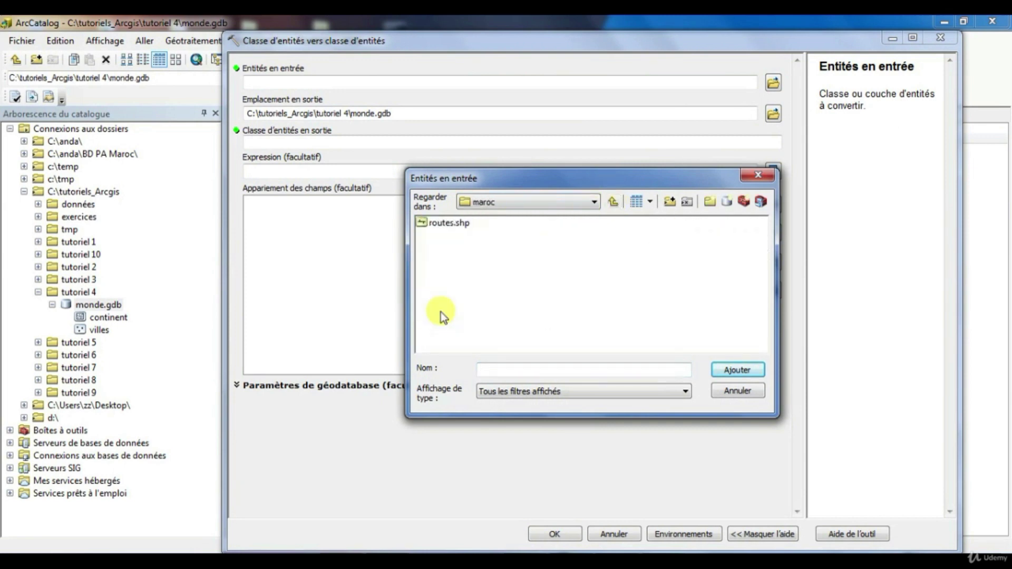
double_click(445, 224)
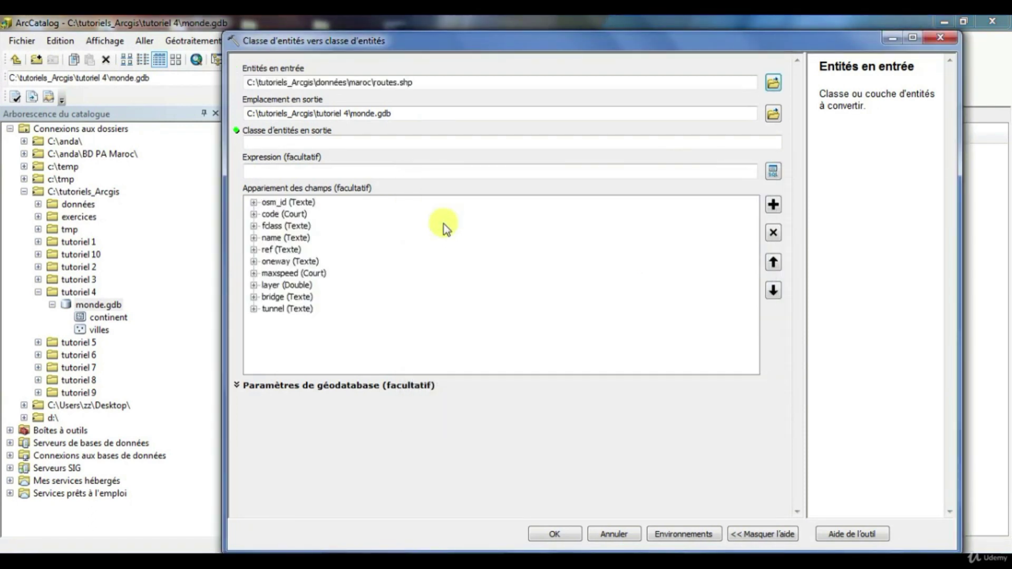
Step: Name the output feature class routes and run the import into monde.gdb
left_click(294, 143)
type("ro")
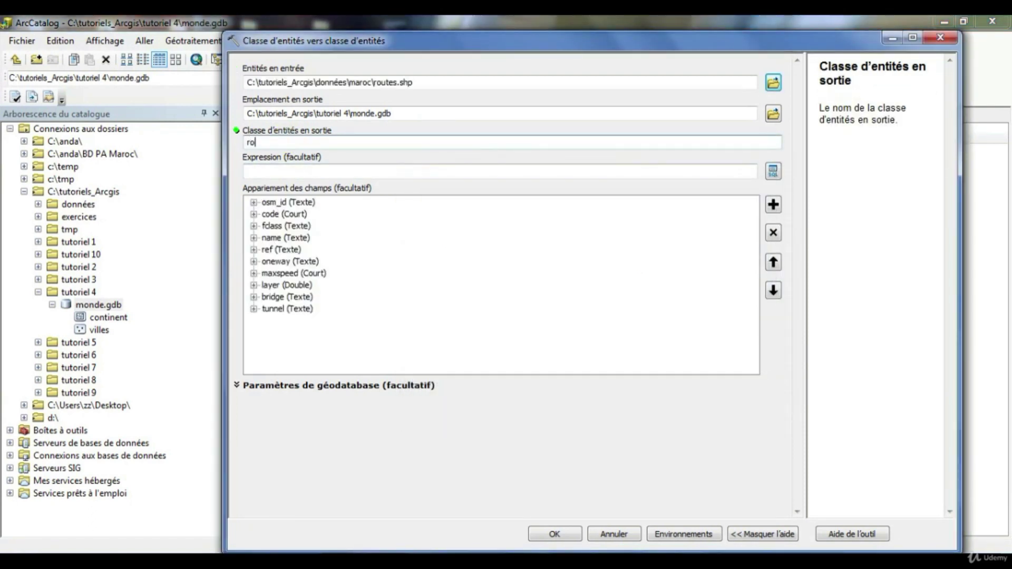
type("utes")
left_click(555, 534)
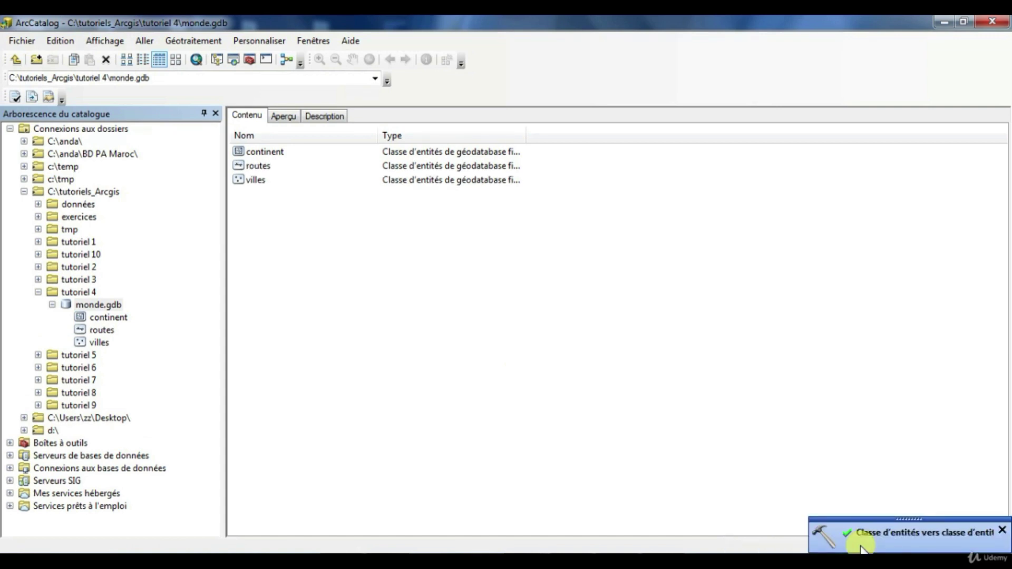
Step: Examine the routes feature class through its geographic preview, attribute table and description
left_click(248, 167)
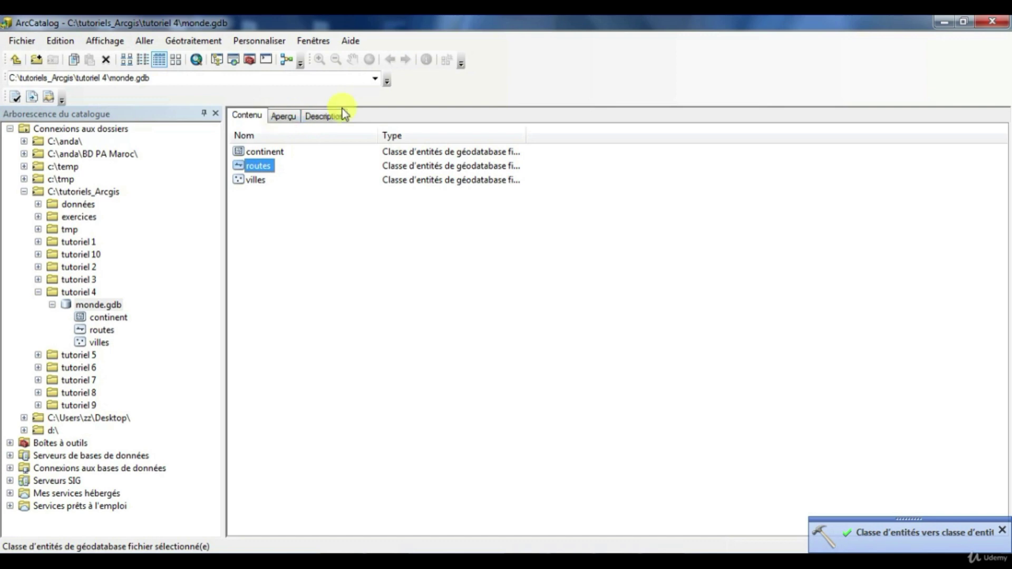
left_click(283, 116)
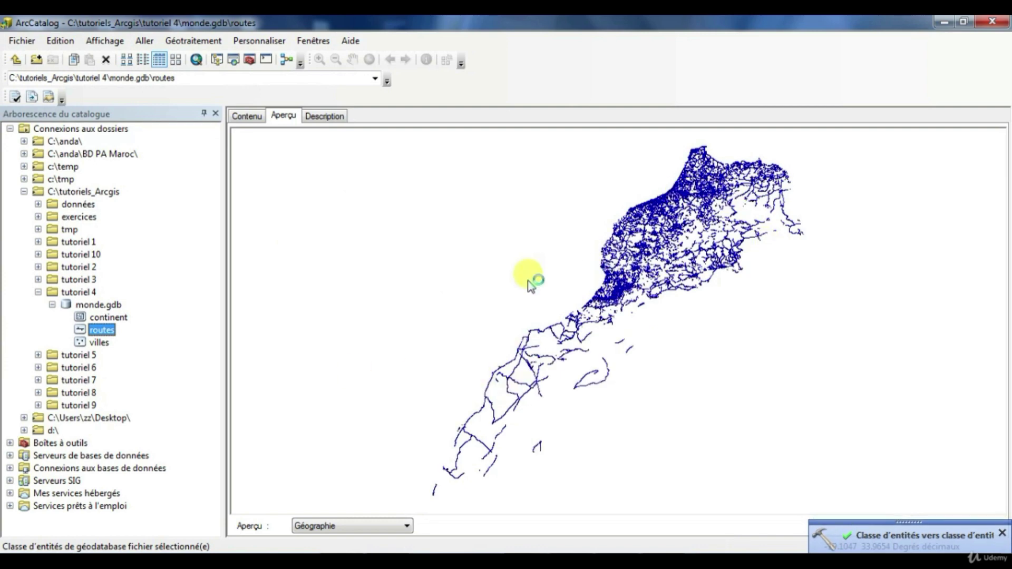
left_click(336, 529)
left_click(309, 539)
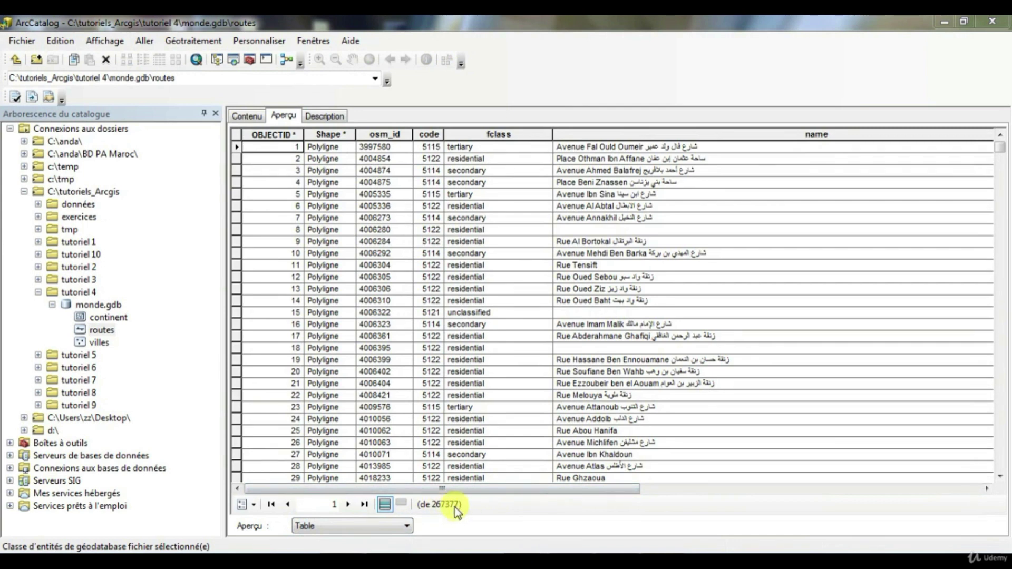
left_click(331, 115)
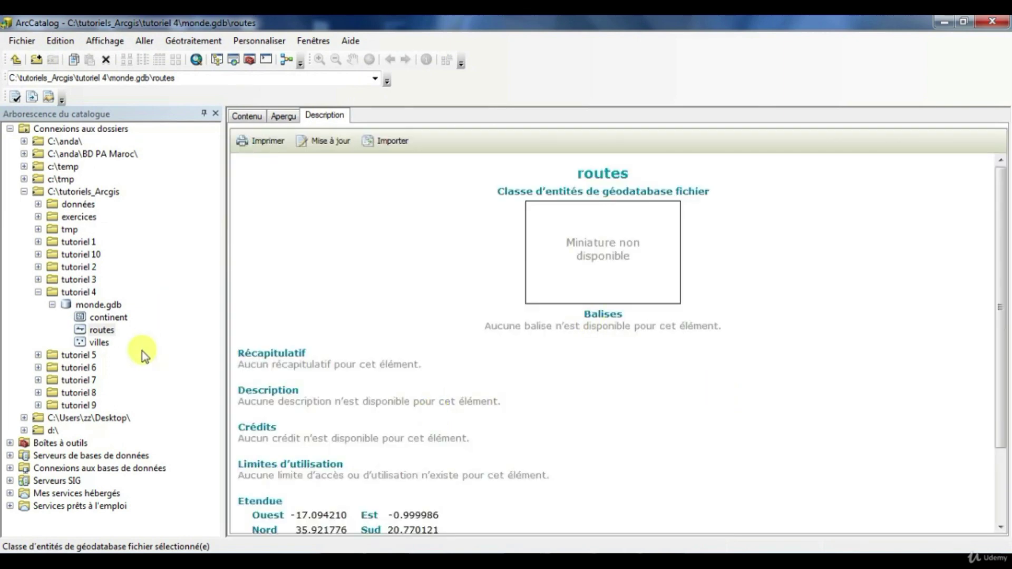
Step: Switch to Windows Explorer and check the size of the monde.gdb folder in its properties
left_click(103, 305)
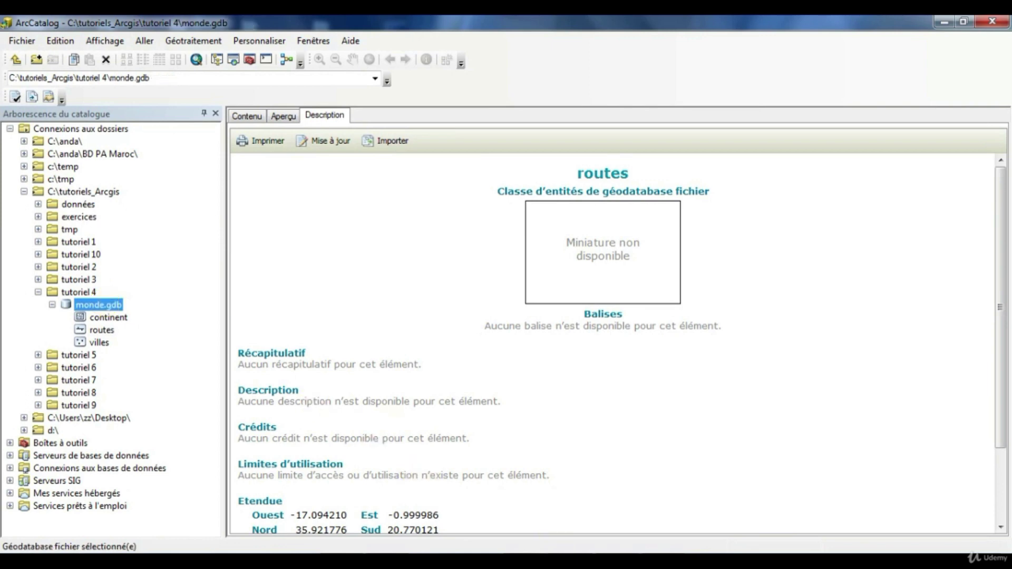
mouse_move(525, 562)
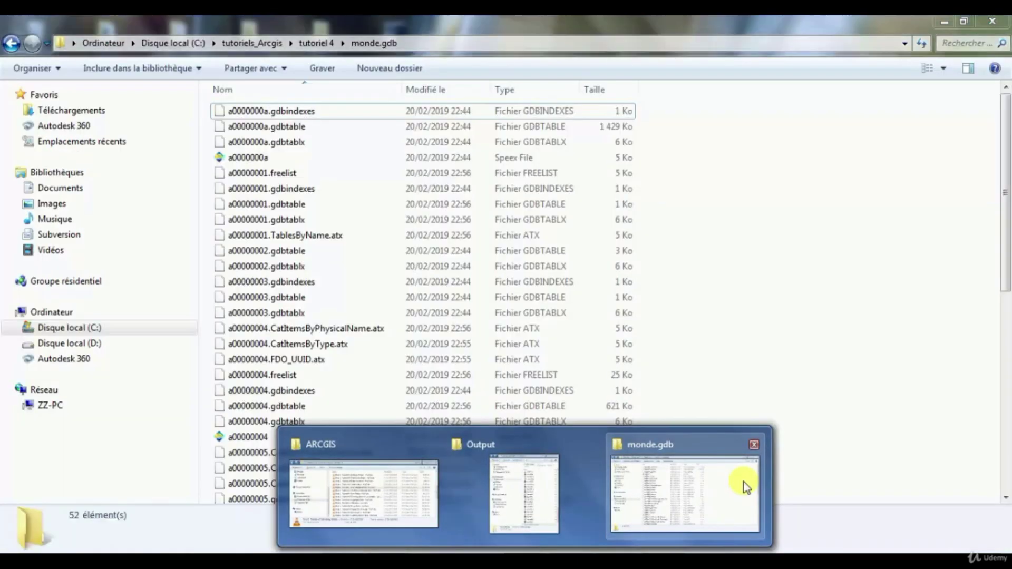
left_click(744, 483)
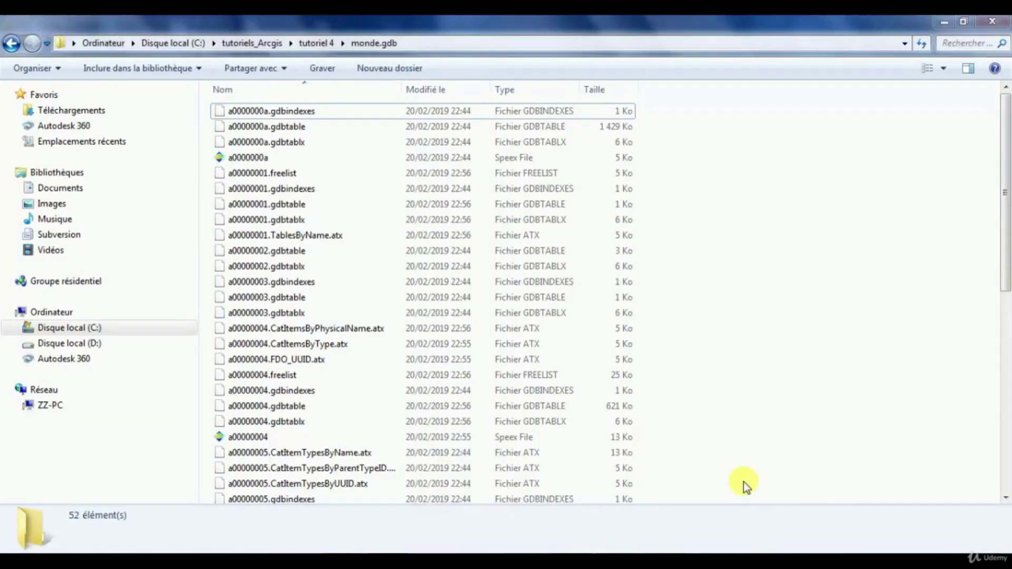
left_click(308, 43)
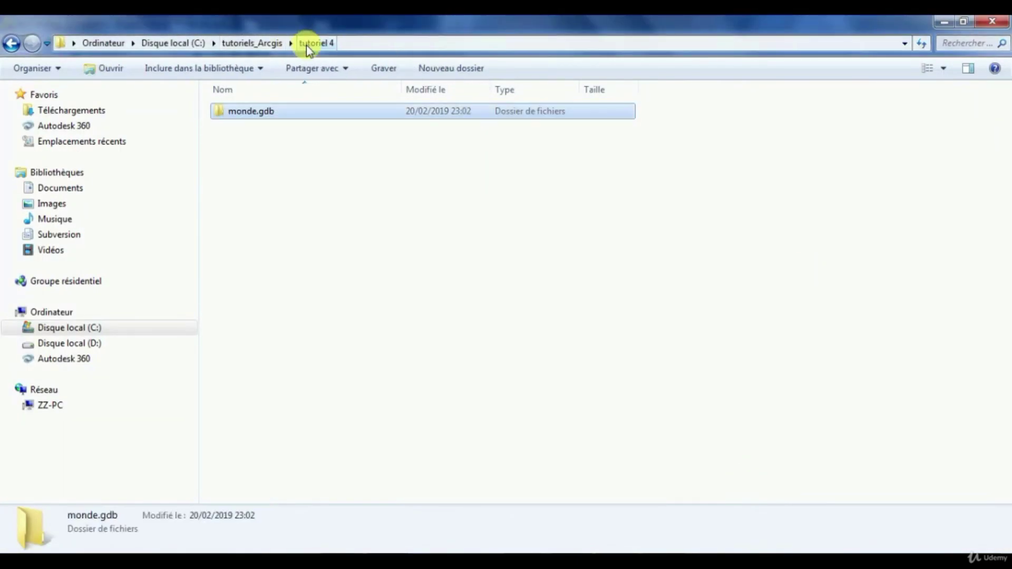
right_click(235, 116)
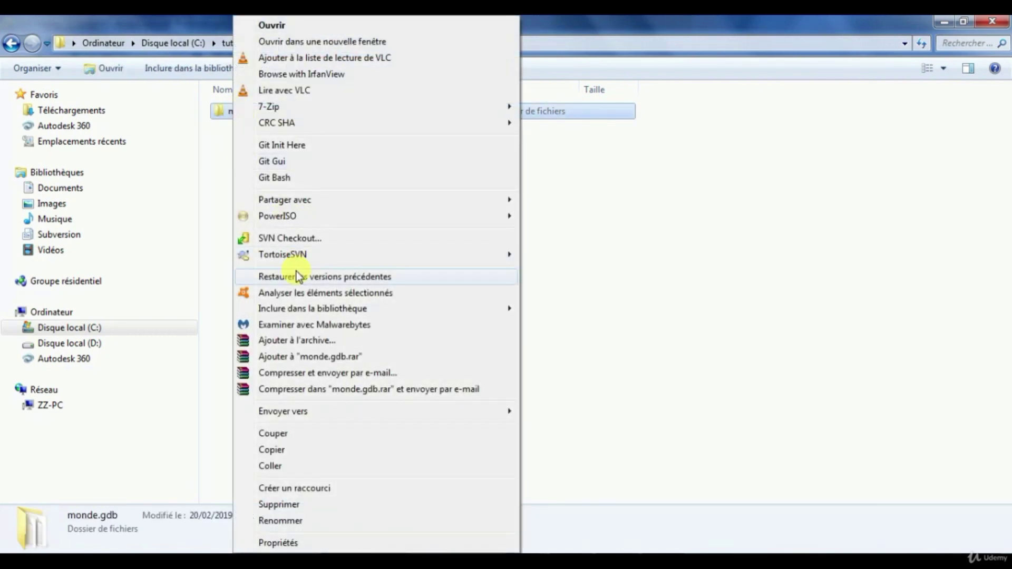
left_click(277, 543)
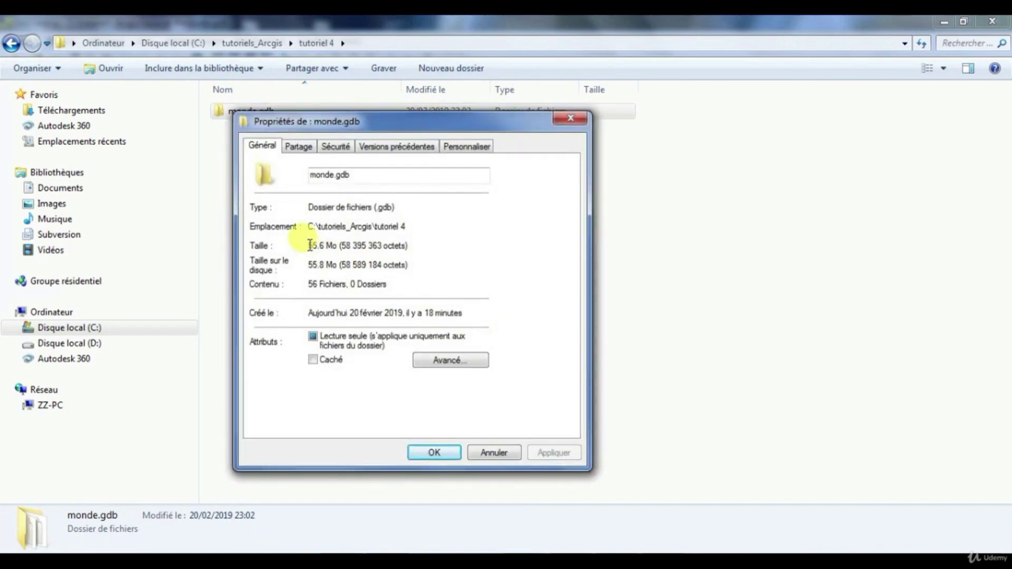
left_click_drag(310, 245, 326, 248)
left_click(435, 452)
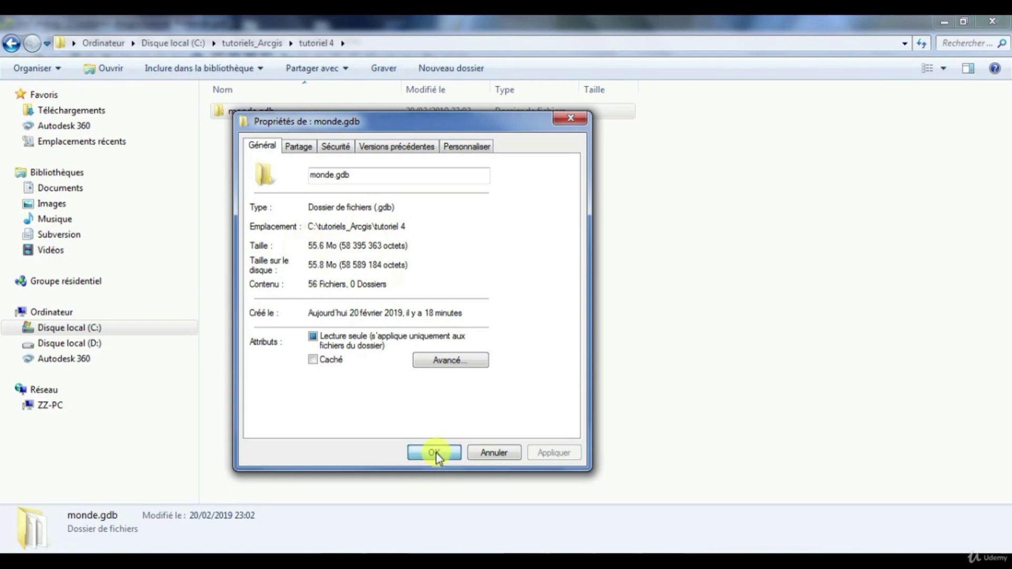
Step: Check the size of the maroc folder in tutoriels_Arcgis\données through its properties
left_click(445, 283)
left_click(247, 46)
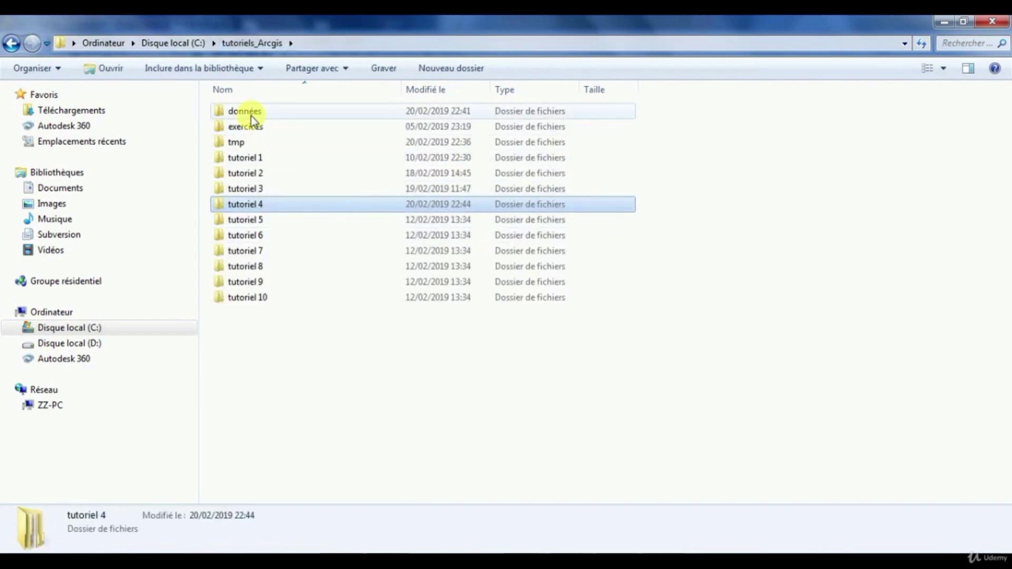
left_click(251, 115)
double_click(251, 116)
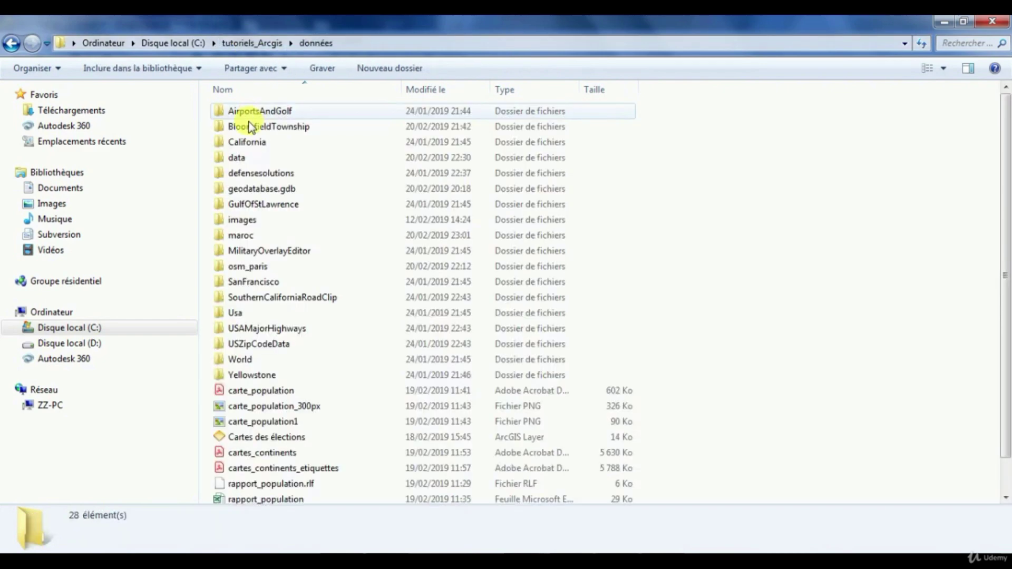
right_click(252, 240)
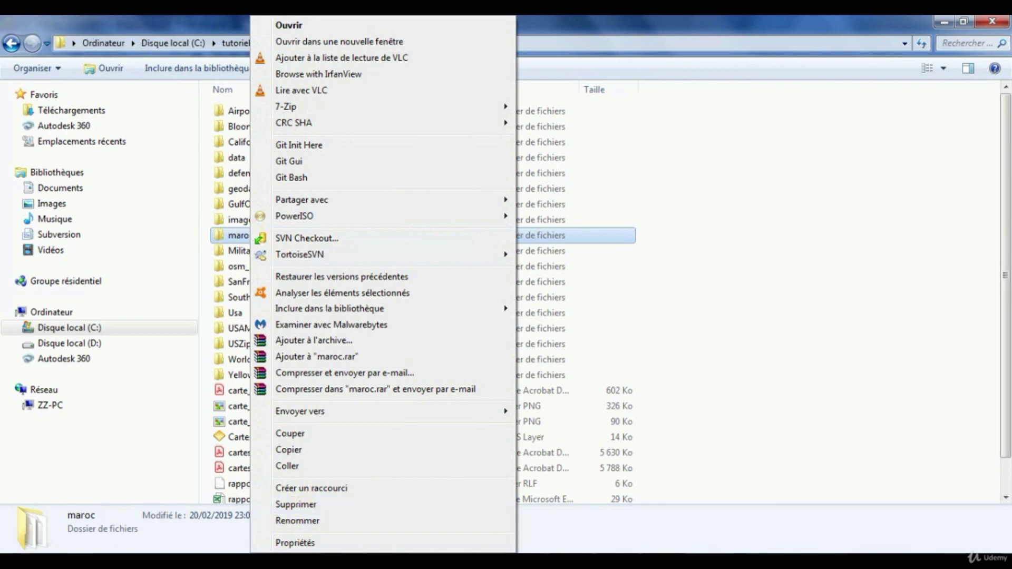
left_click(311, 542)
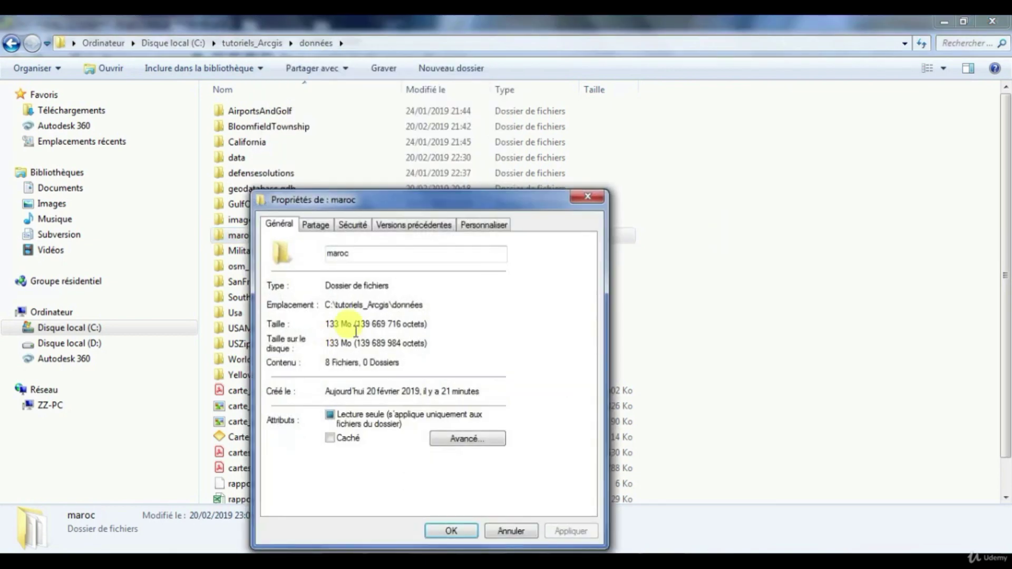
double_click(330, 324)
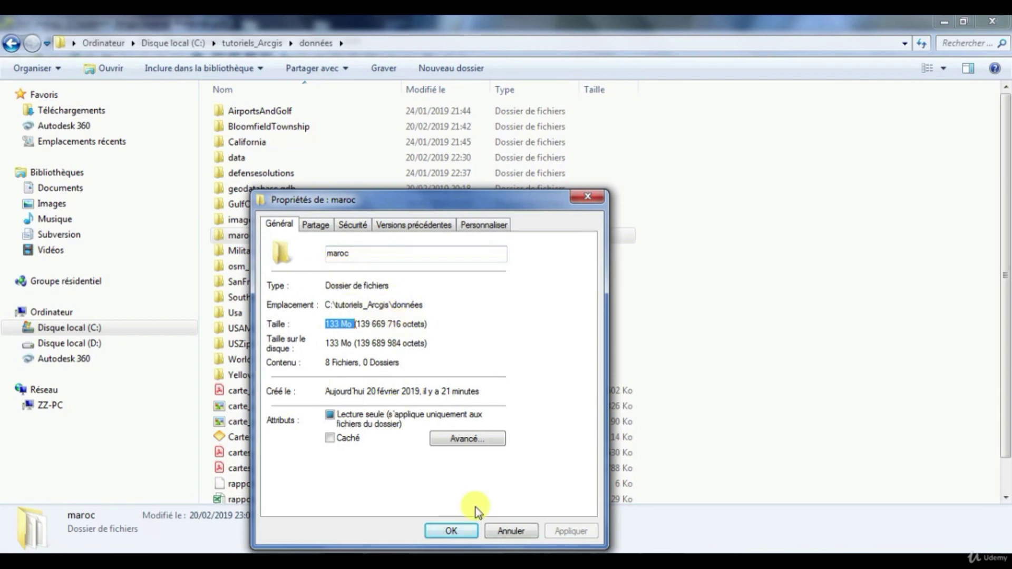
left_click(508, 527)
Step: Return to ArcCatalog and view the contents listing of monde.gdb
left_click(820, 262)
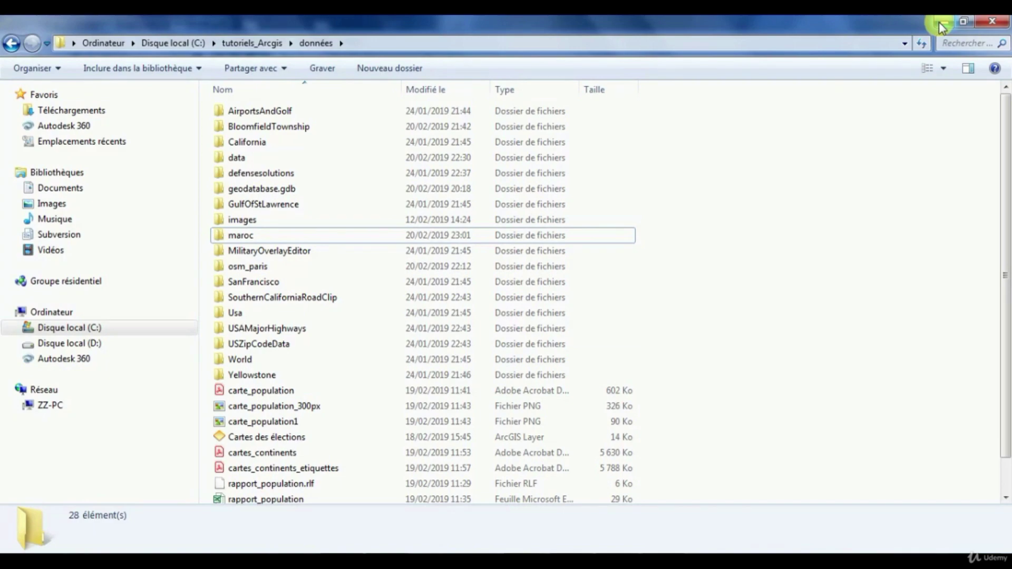
left_click(940, 22)
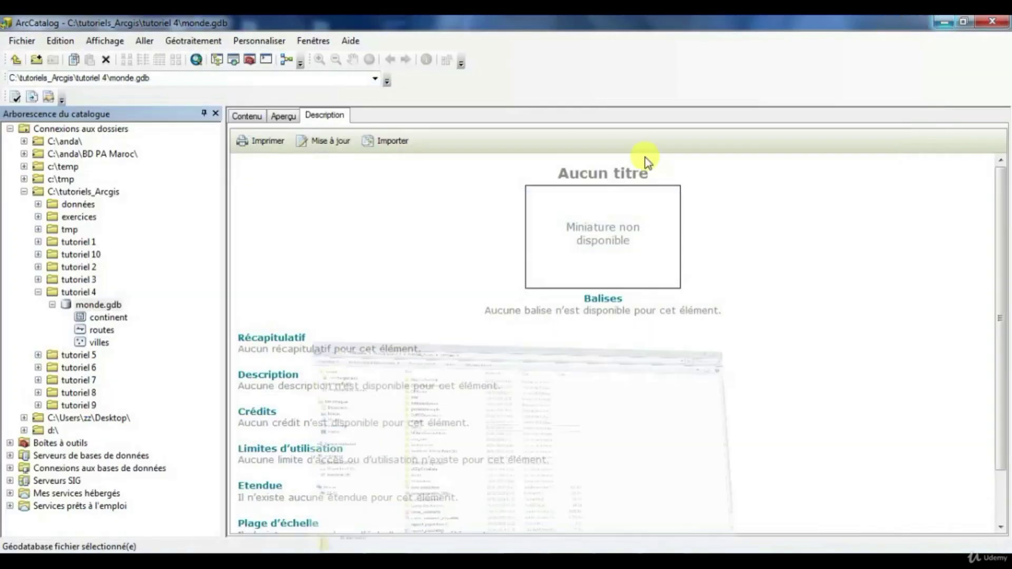
left_click(248, 118)
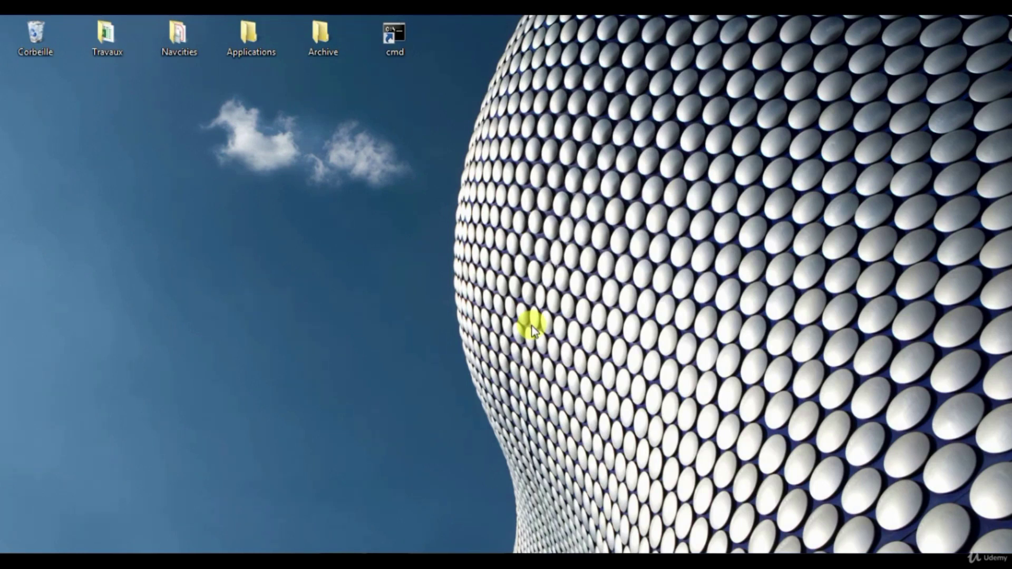
Step: Launch ArcMap 10.3.1 and dismiss its startup dialog to begin with an empty untitled map
left_click(10, 562)
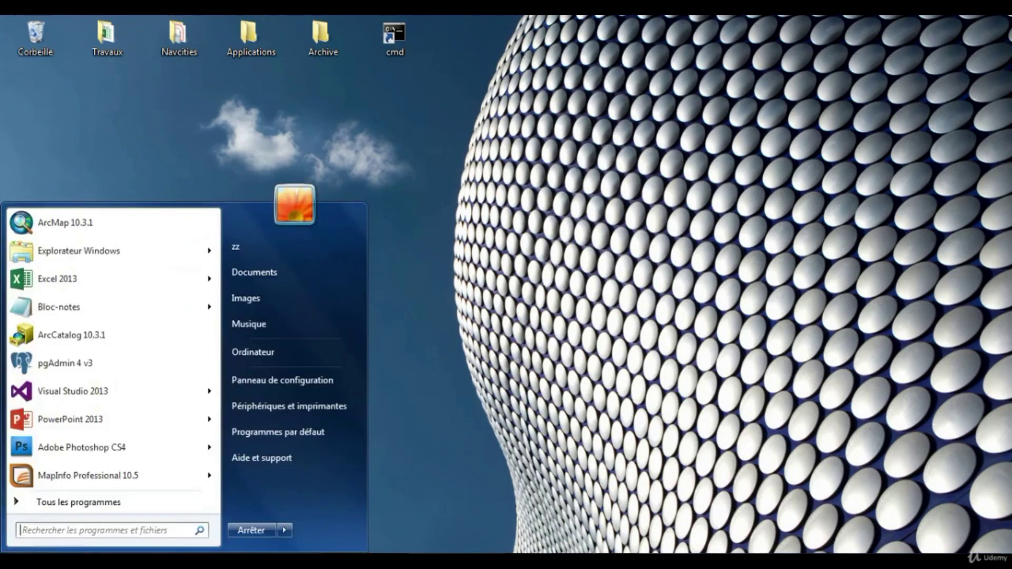
left_click(65, 222)
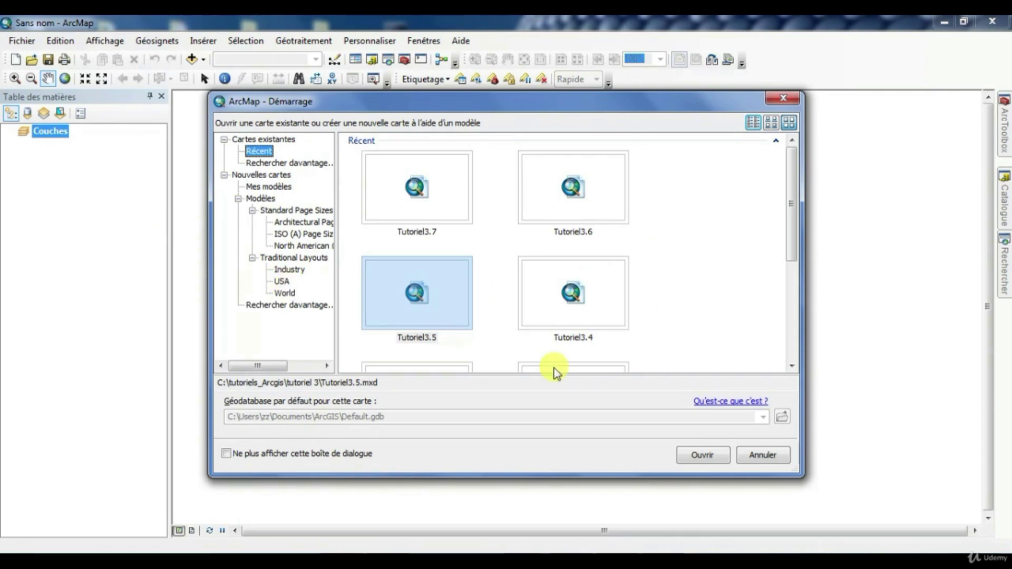
left_click(772, 457)
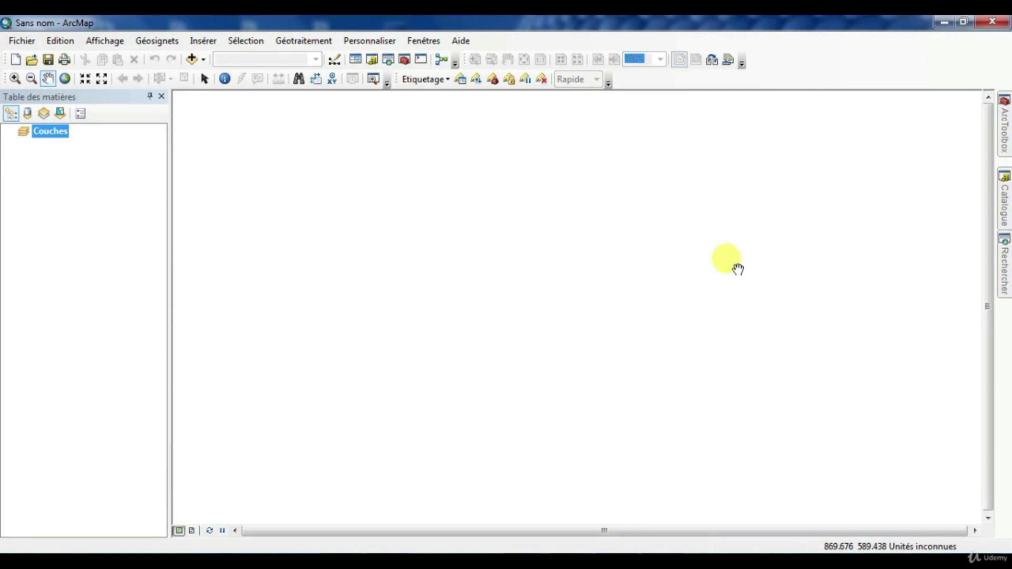
Step: Add the Provinces2004_region and communes2004_region feature classes from the maroc dataset of données\geodatabase.gdb to the map
left_click(1004, 204)
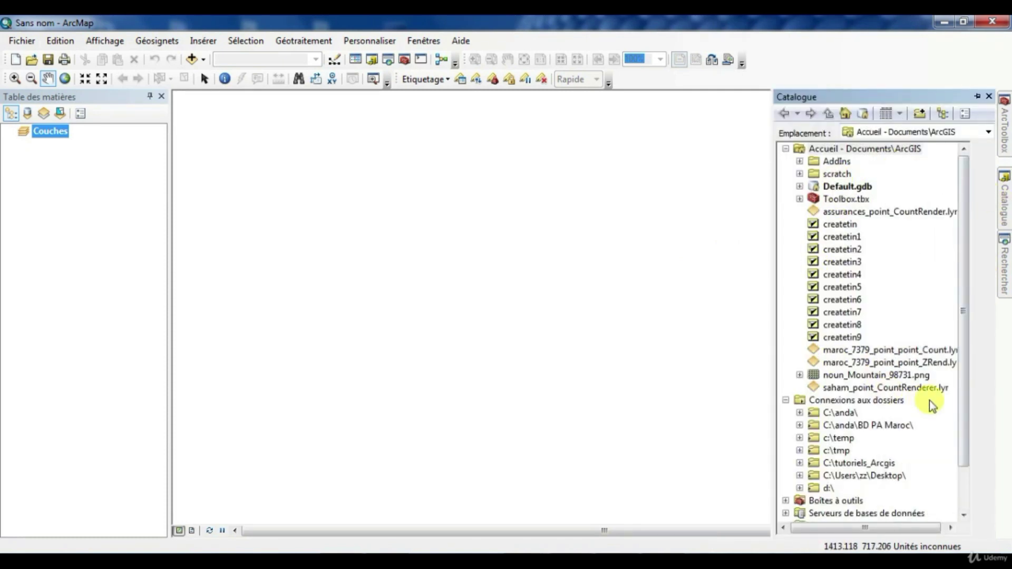
left_click(800, 463)
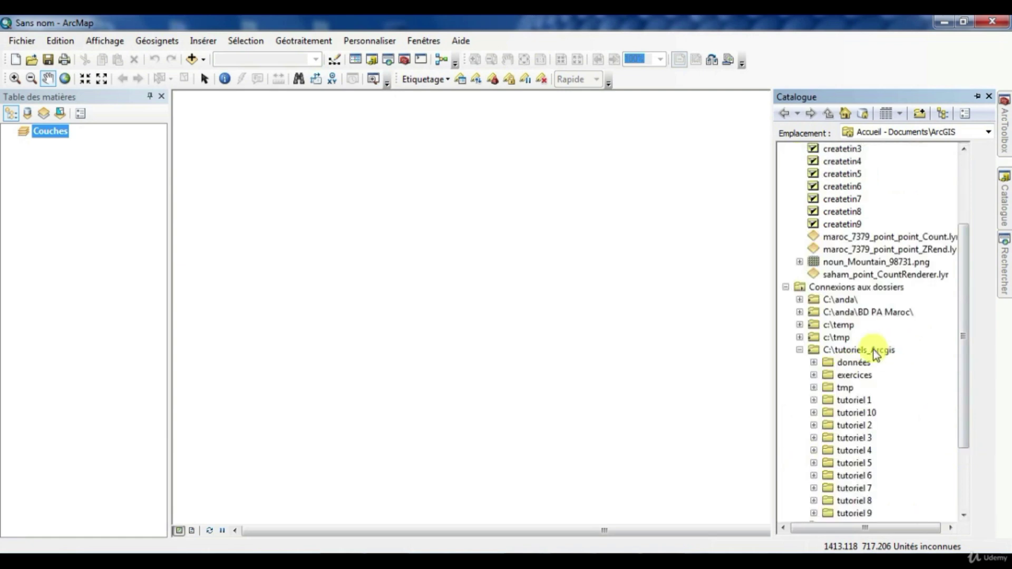
left_click(814, 363)
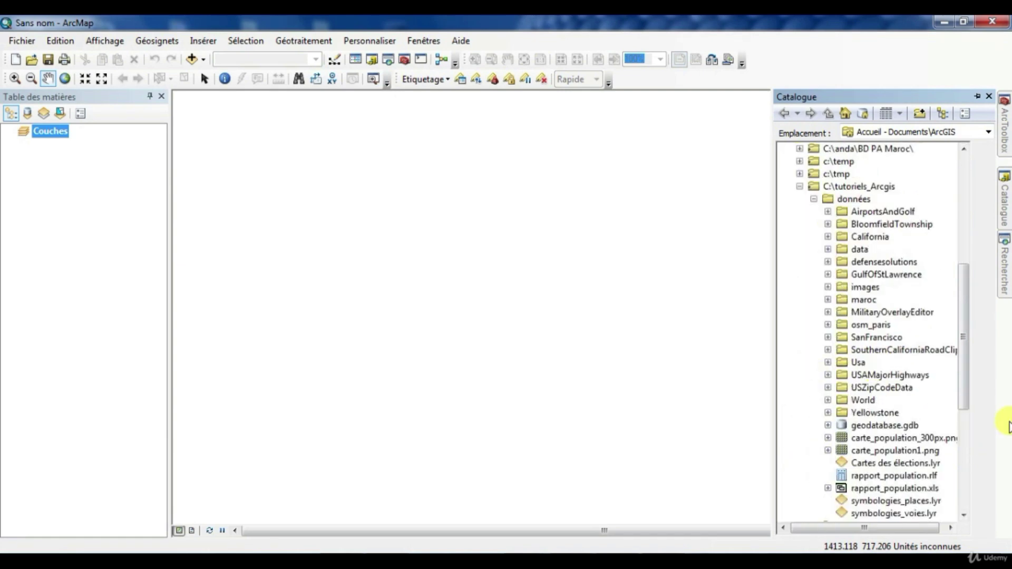
left_click(828, 425)
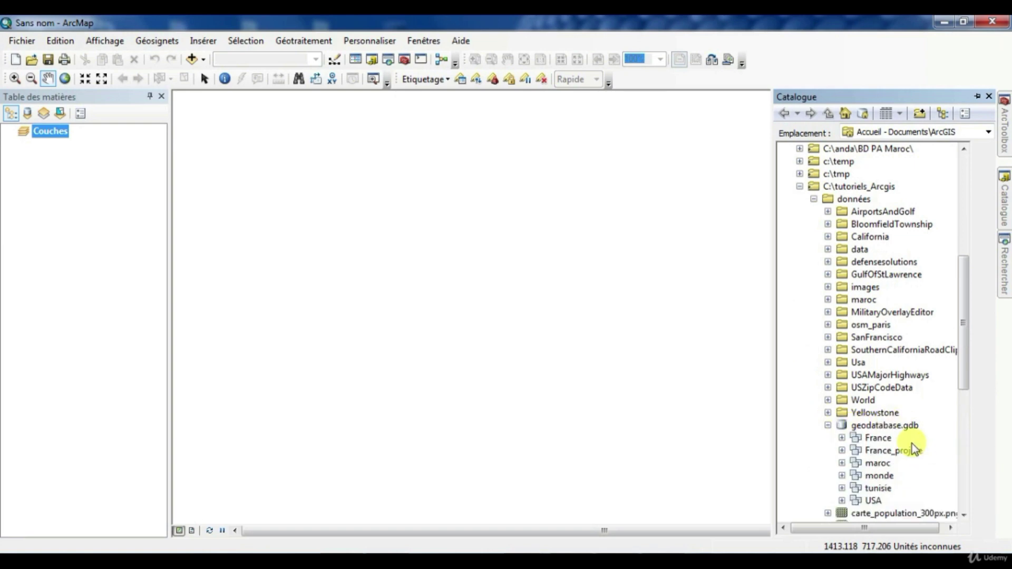
left_click(841, 462)
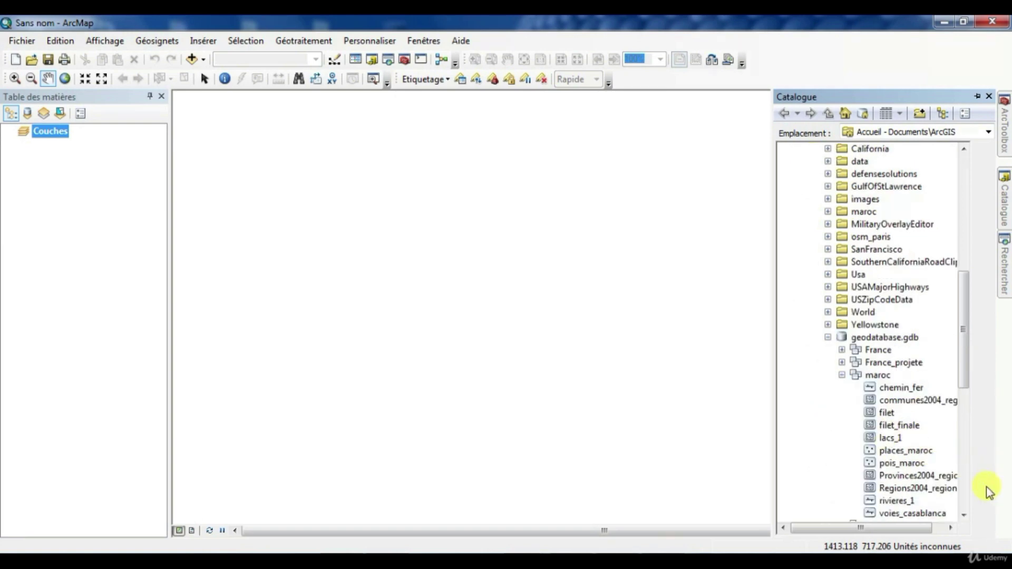
left_click(964, 515)
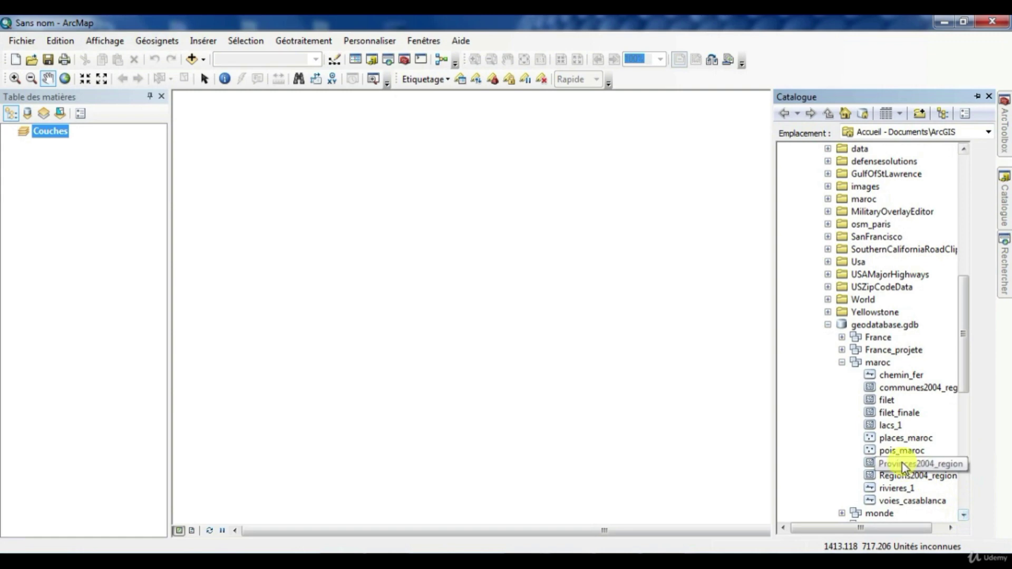
left_click_drag(902, 466, 736, 399)
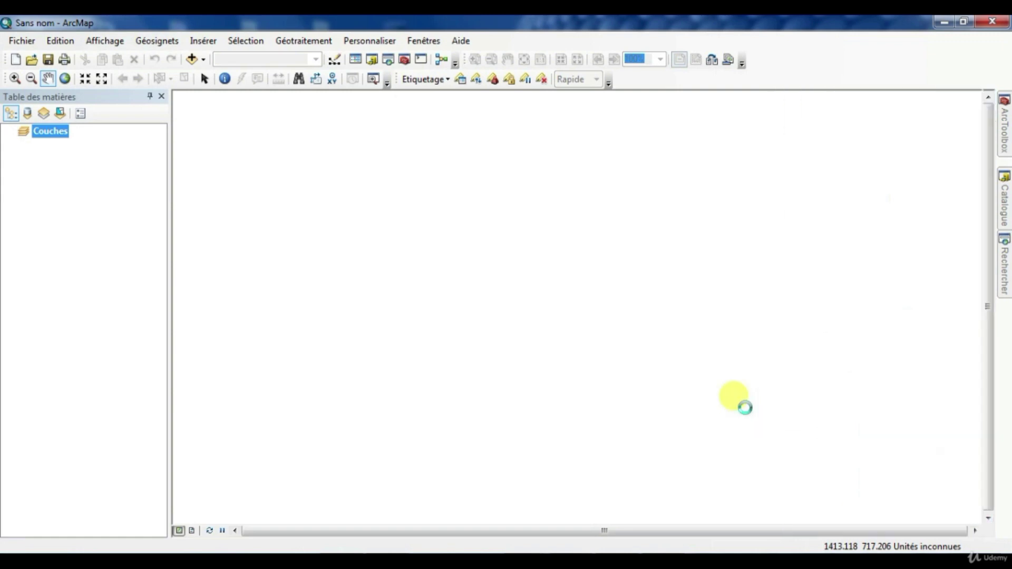
left_click(1004, 208)
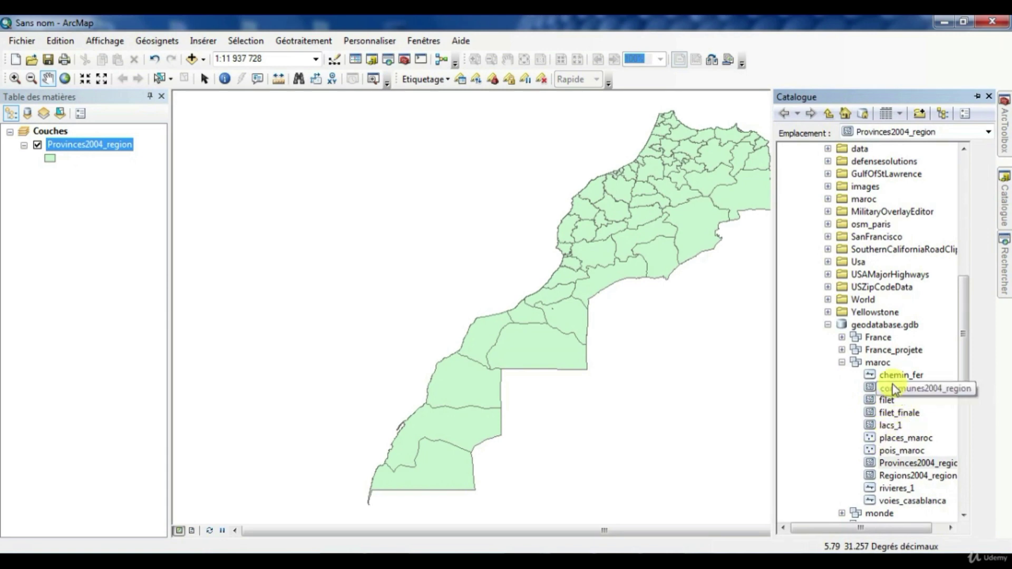
left_click_drag(891, 388, 718, 356)
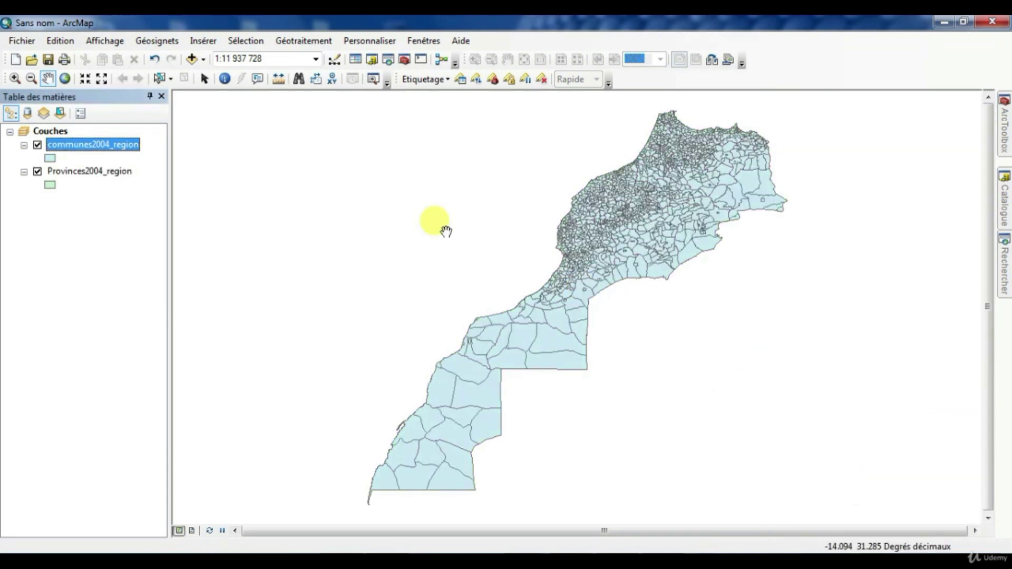
Step: Examine the Shape, COMMUNE and TYPE field details in the communes2004_region layer properties
right_click(105, 150)
left_click(160, 457)
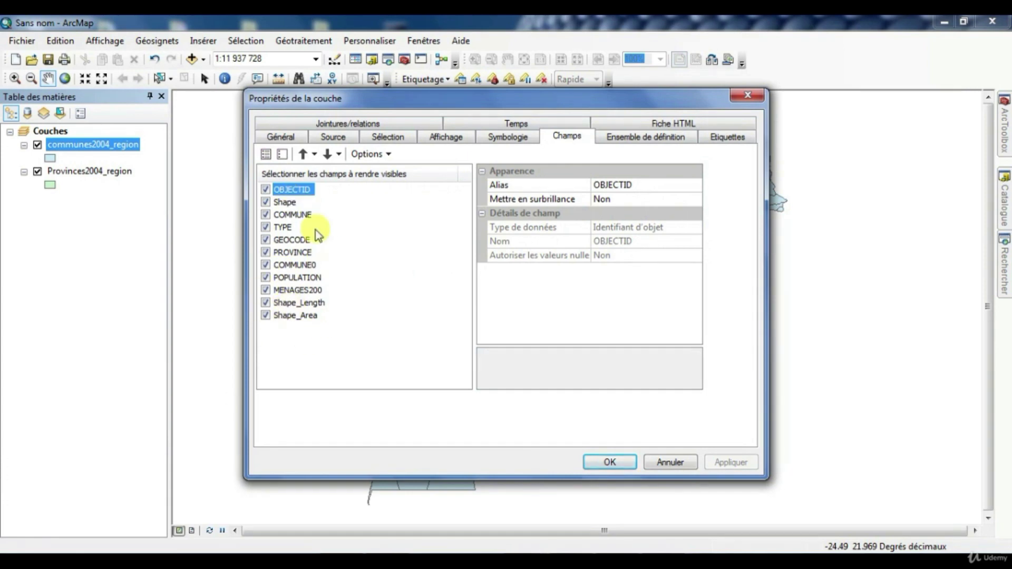
left_click(287, 203)
left_click(301, 216)
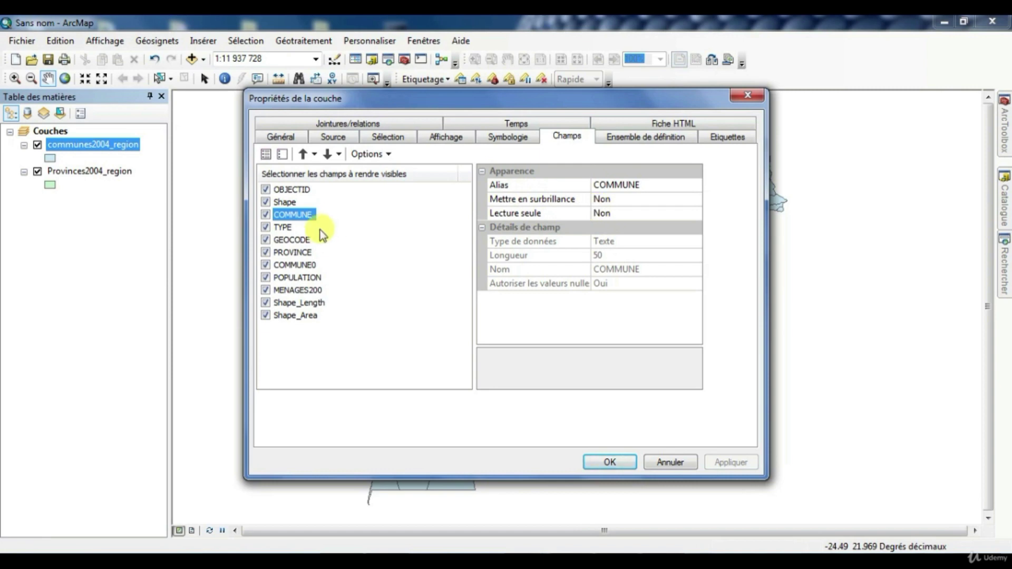
left_click(282, 228)
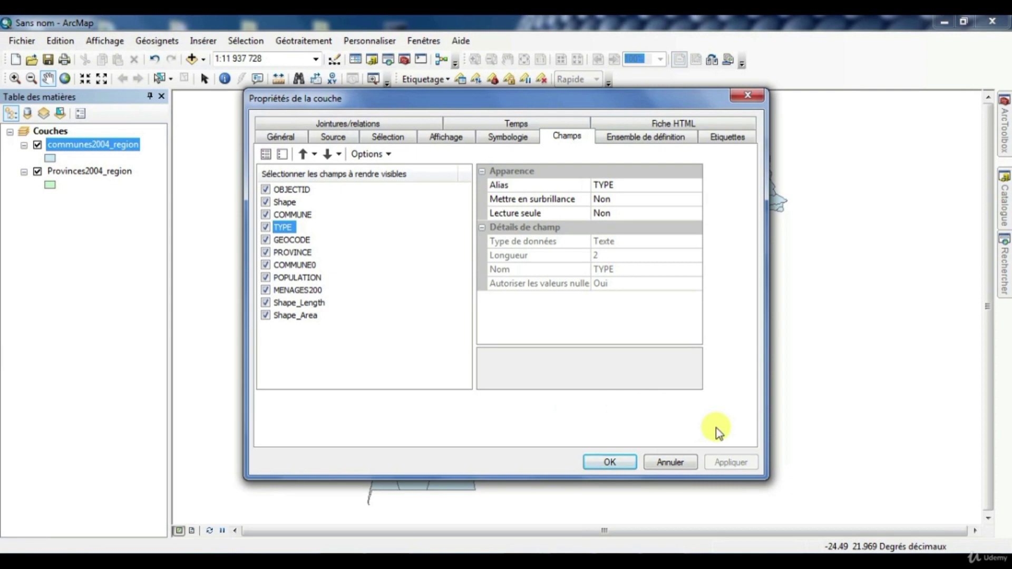
left_click(666, 461)
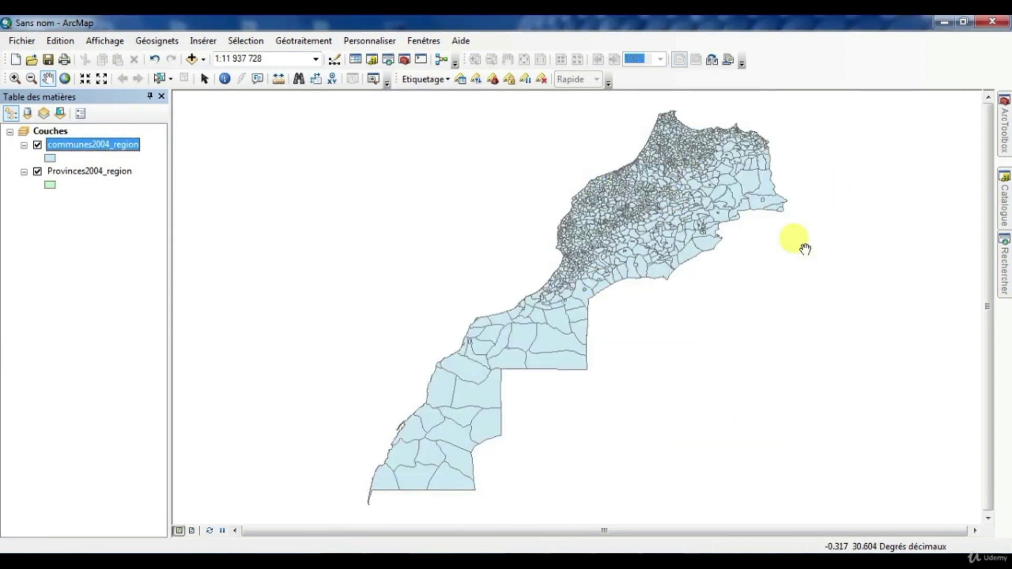
Step: Open the communes2004_region feature class properties from the catalog and examine the Shape, Shape_Area and Shape_Length fields
left_click(1006, 207)
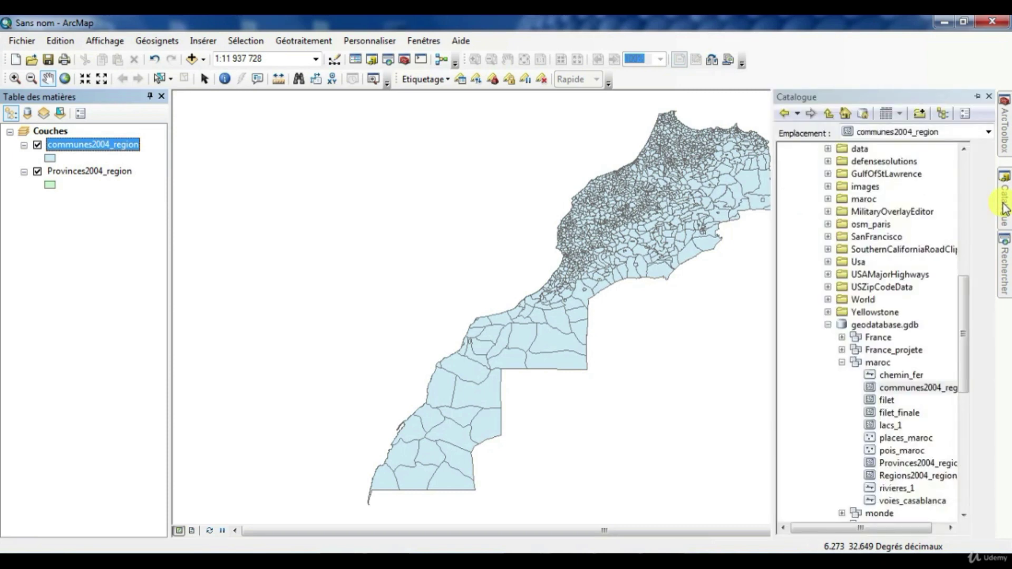
right_click(885, 390)
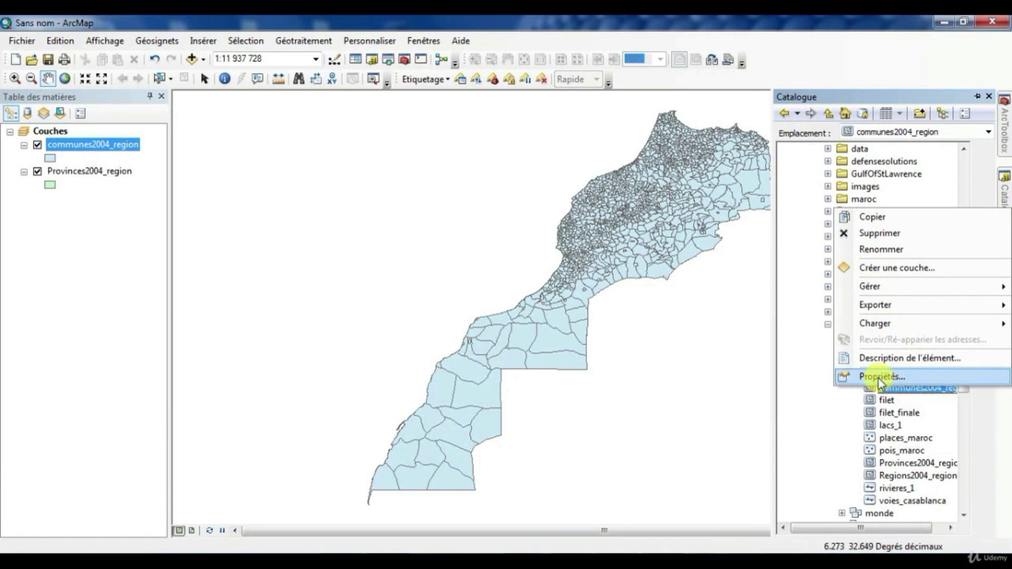
left_click(879, 376)
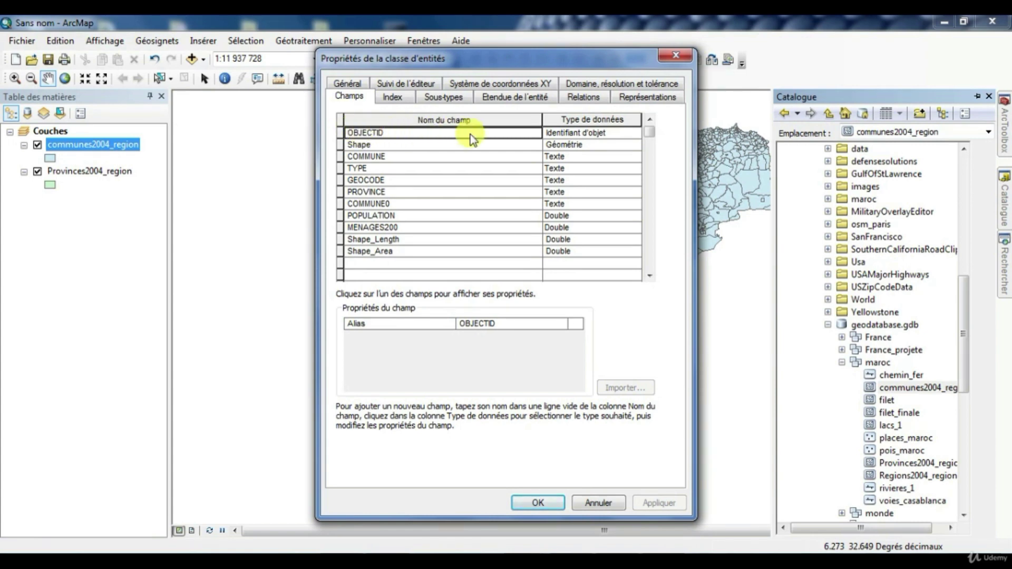
left_click(365, 146)
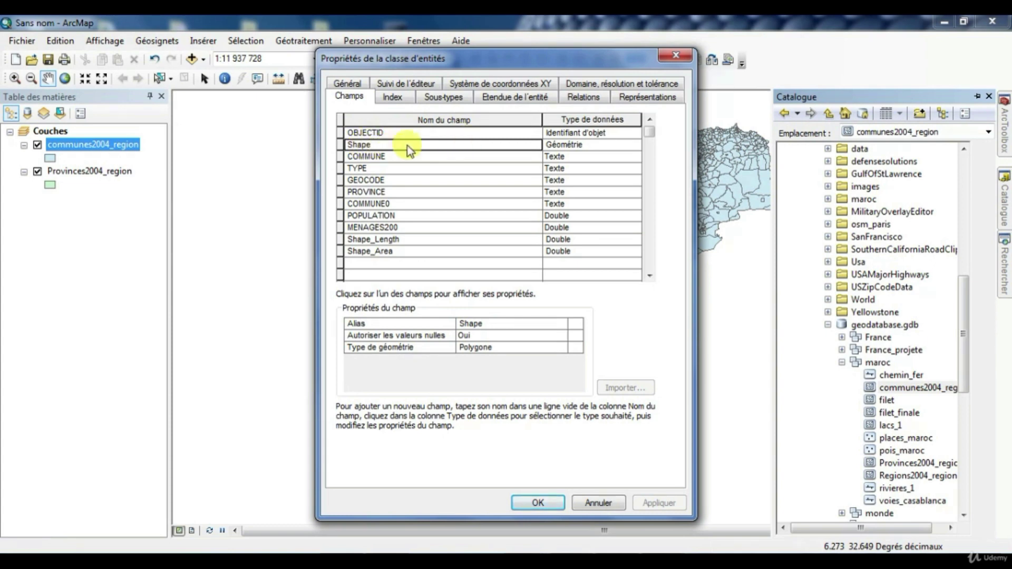
left_click(355, 251)
left_click(364, 239)
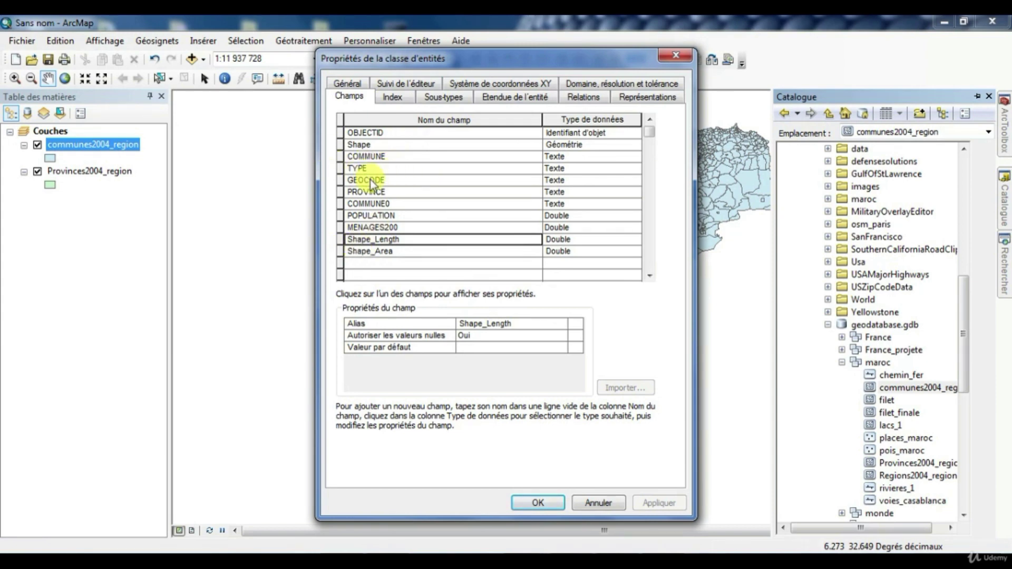
Step: Rename the COMMUNE0 field of communes2004_region to CODE_COMMUNE and apply the change
left_click(365, 203)
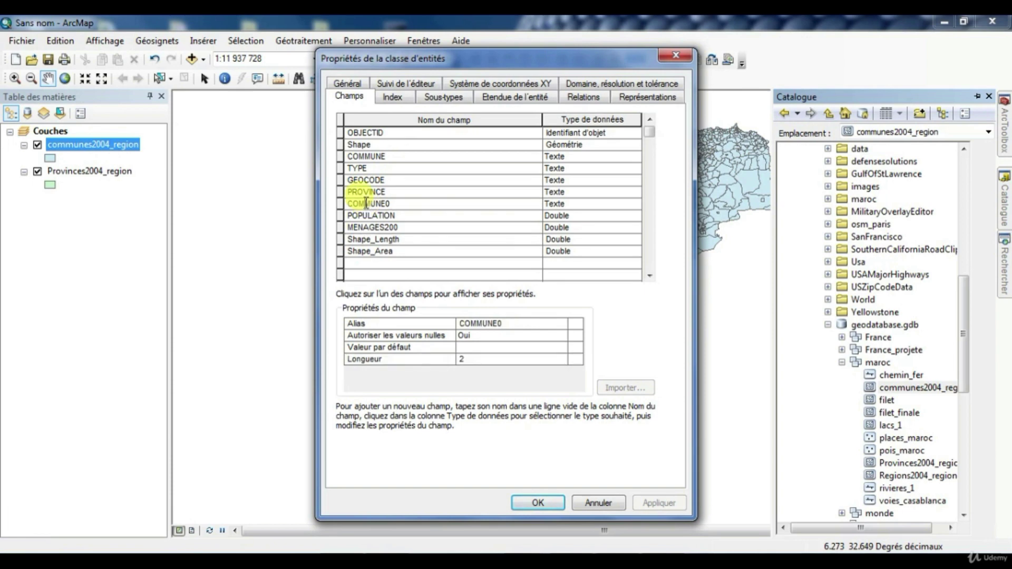
key("BackSpace")
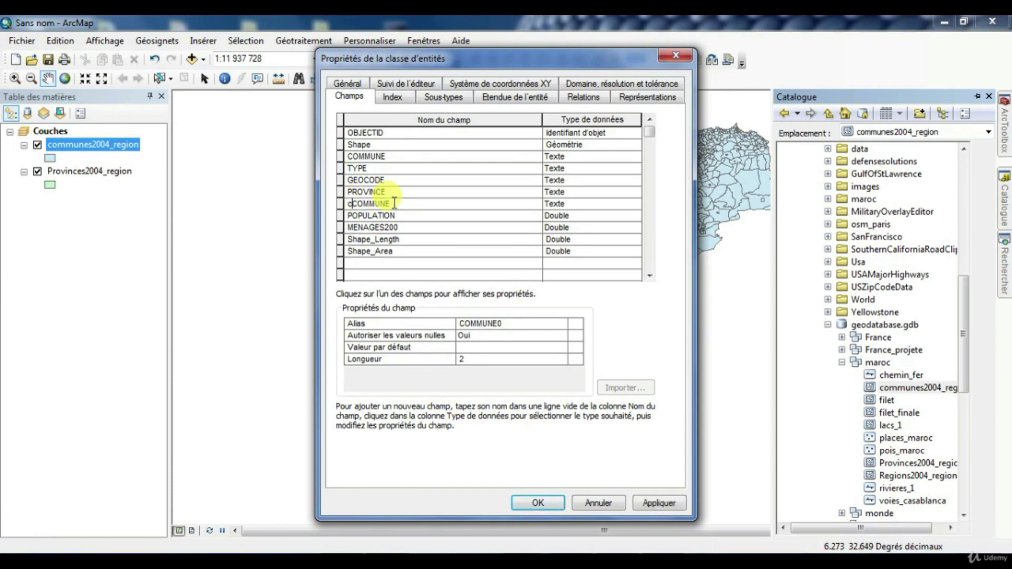
key("Home")
type("CODE_")
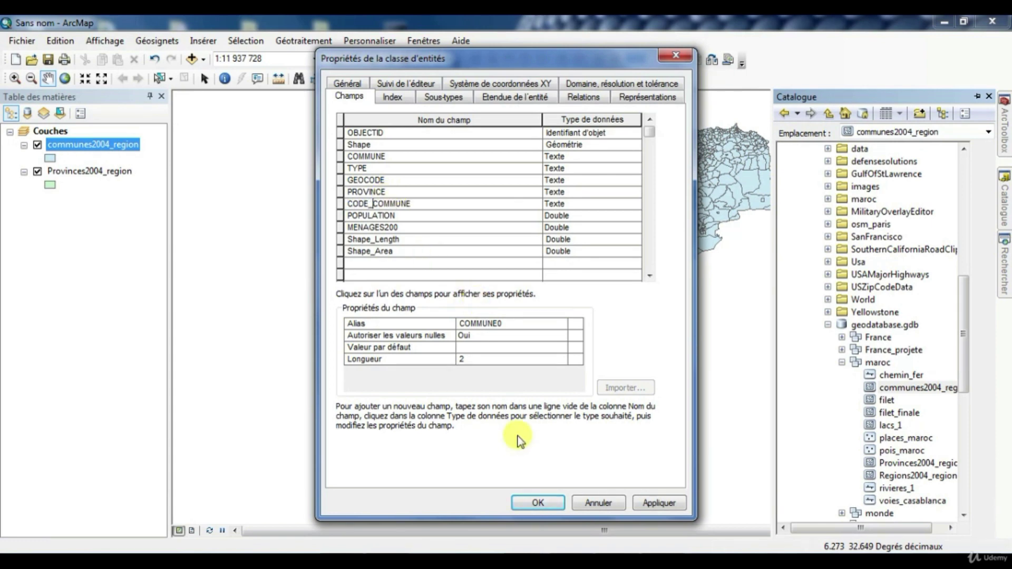
left_click(466, 359)
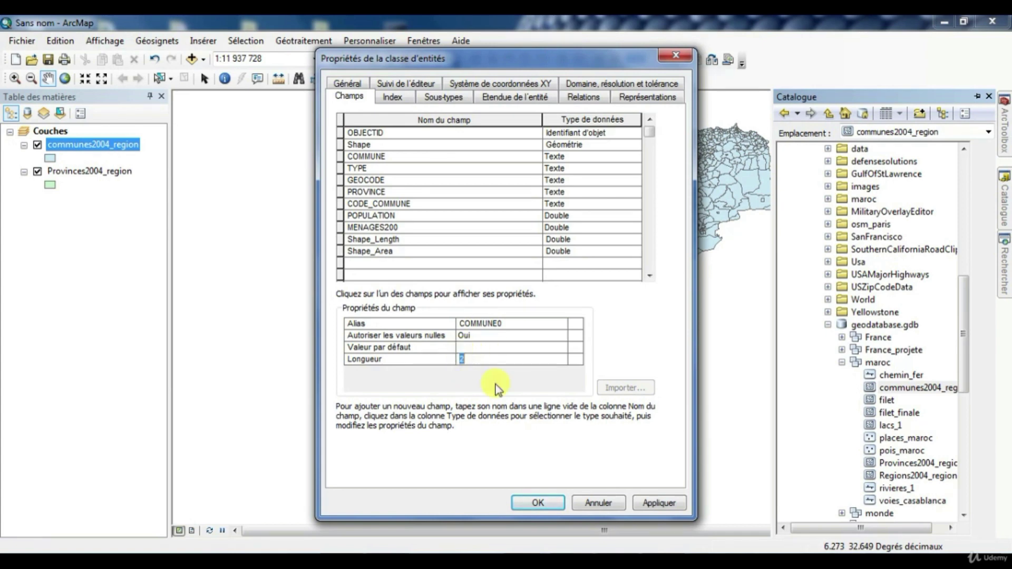
left_click(660, 502)
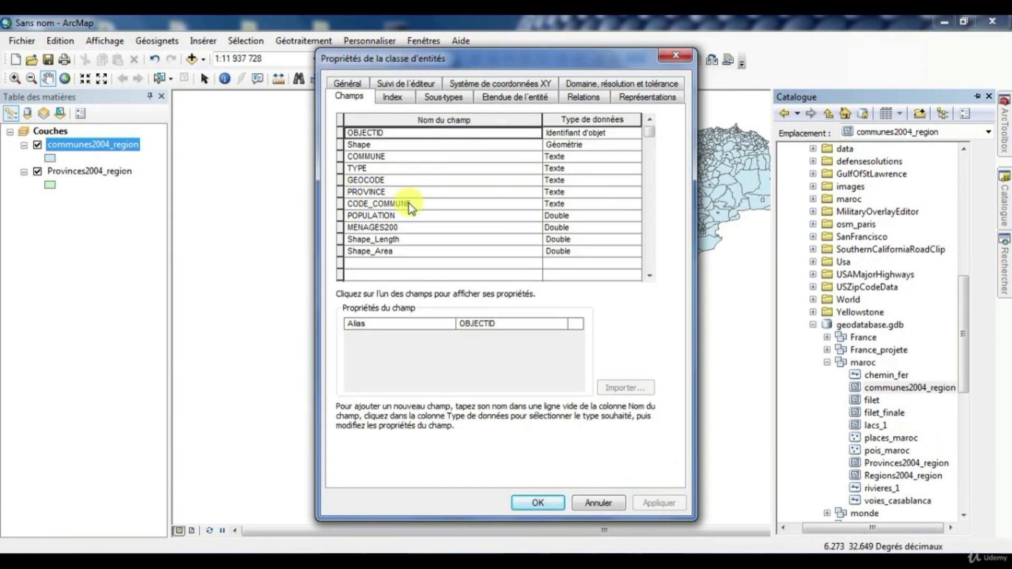
Step: Rename the PROVINCE field of communes2004_region to CODE_PROVINCE and apply the change
left_click(386, 193)
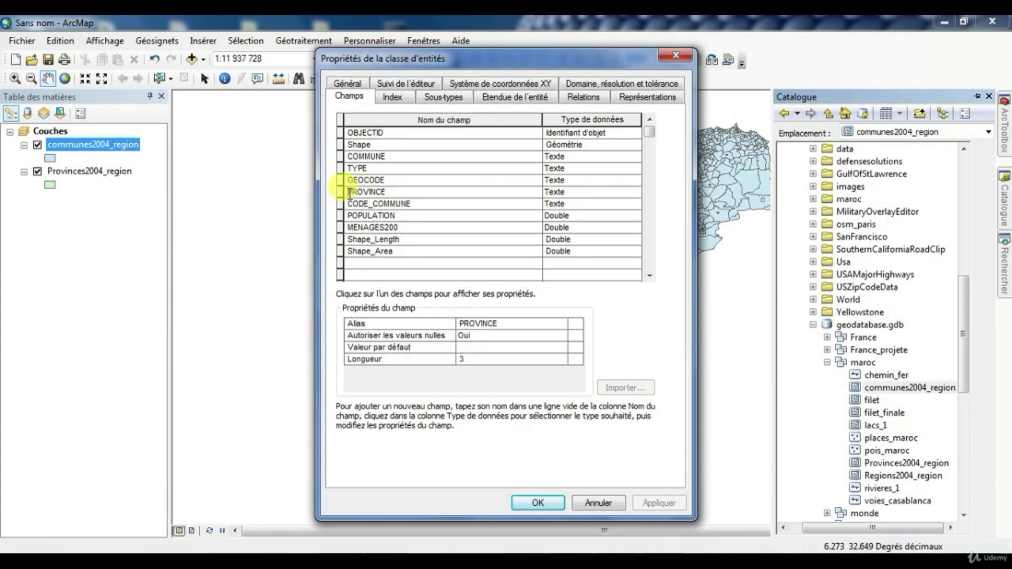
type("c")
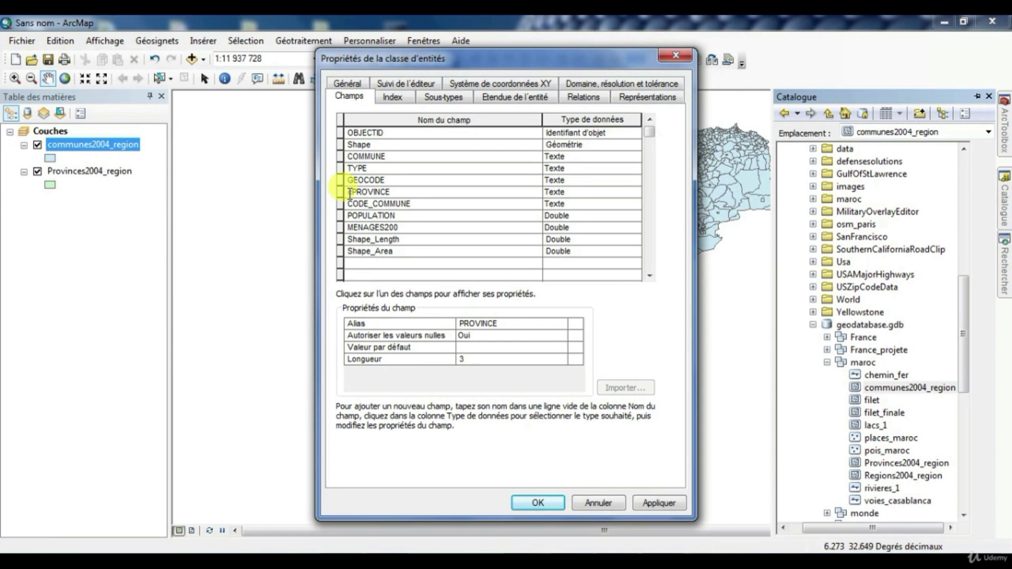
key("BackSpace")
type("CODE_")
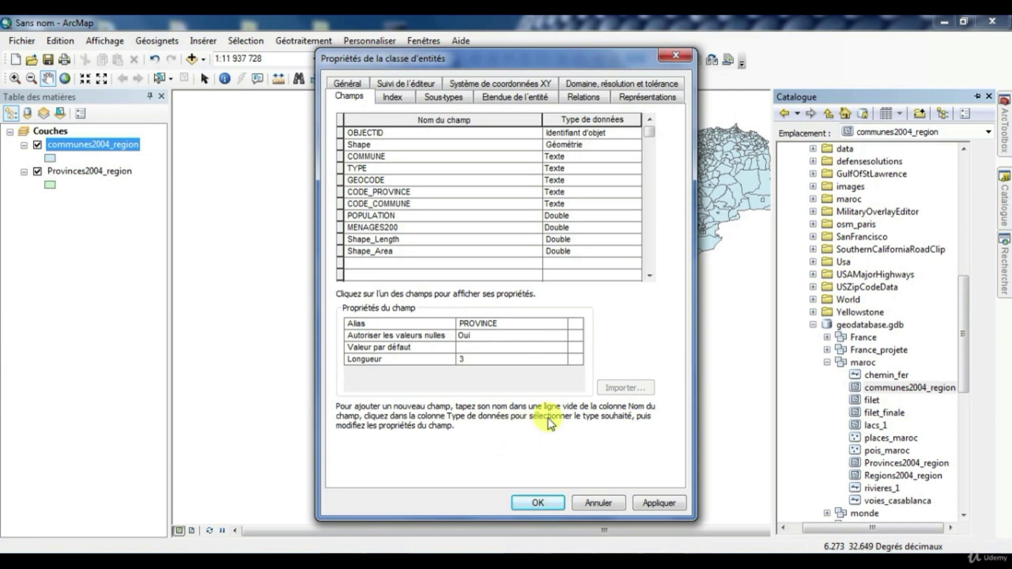
left_click(653, 503)
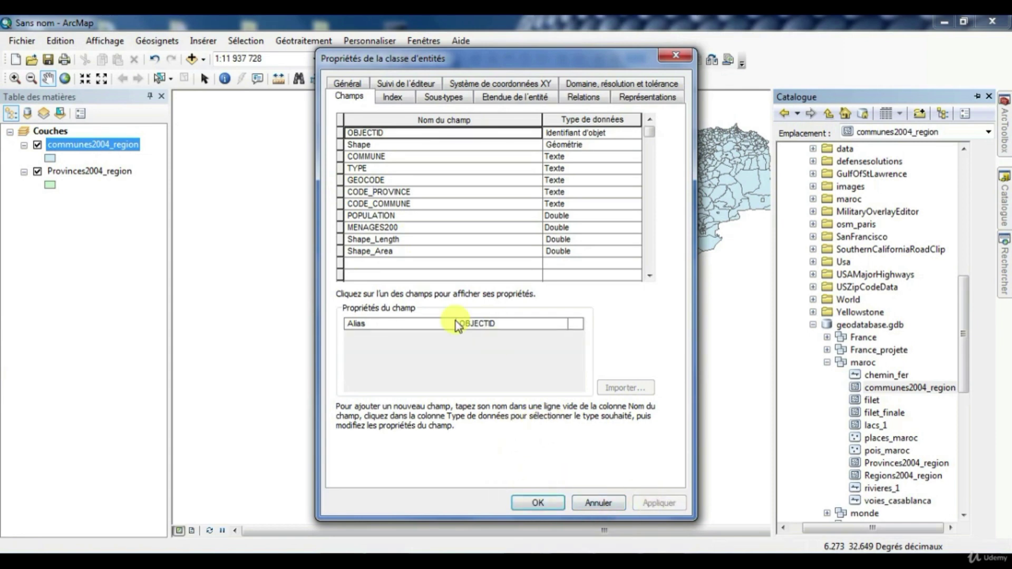
Step: Add a text field CODE_REGION with length 2 to communes2004_region, then apply and close the feature class properties
left_click(388, 262)
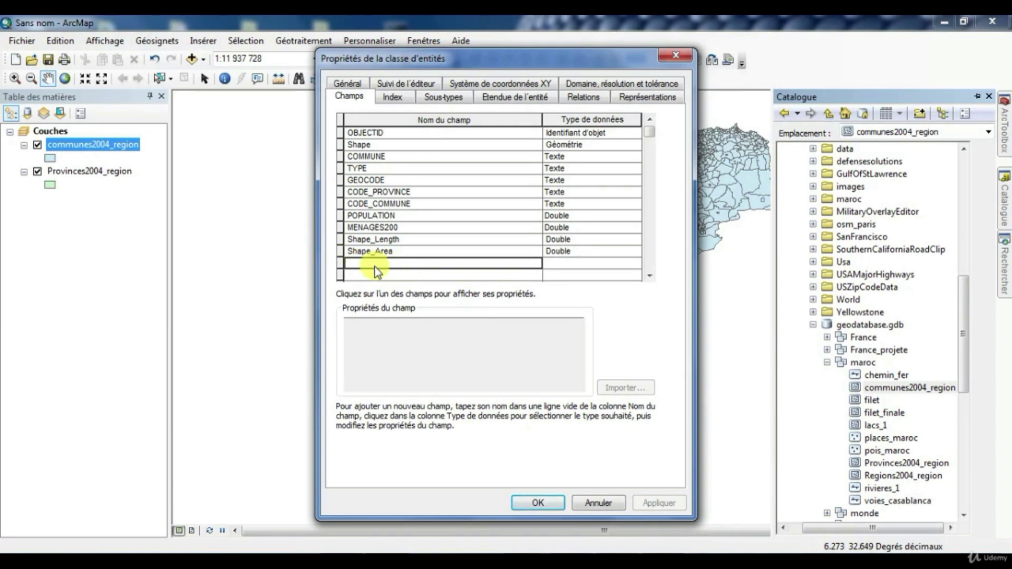
left_click(375, 266)
type("CODE")
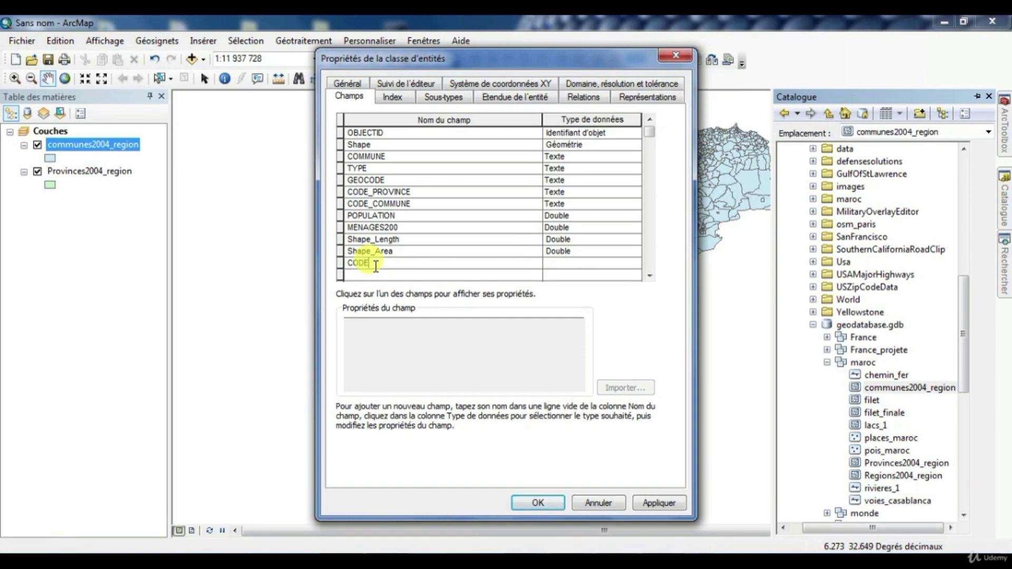
type("_REGION")
left_click(580, 264)
left_click(580, 264)
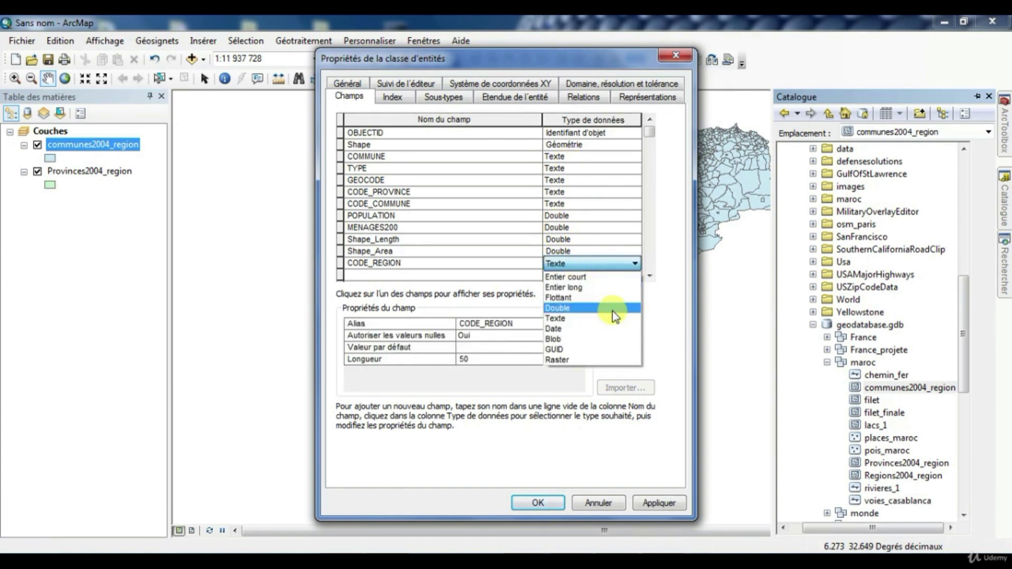
left_click(567, 319)
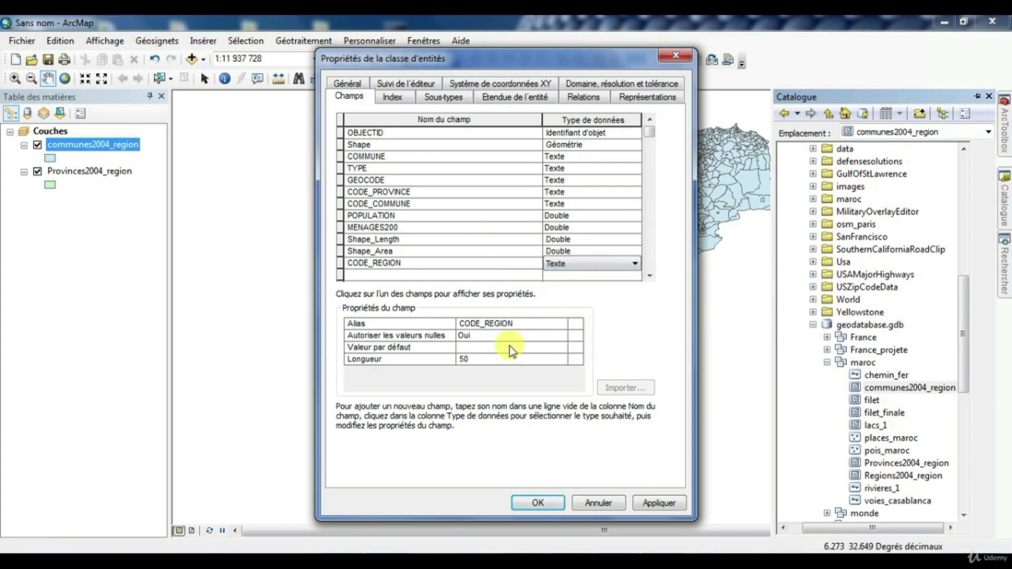
left_click(474, 358)
key("BackSpace")
type("2")
left_click(663, 509)
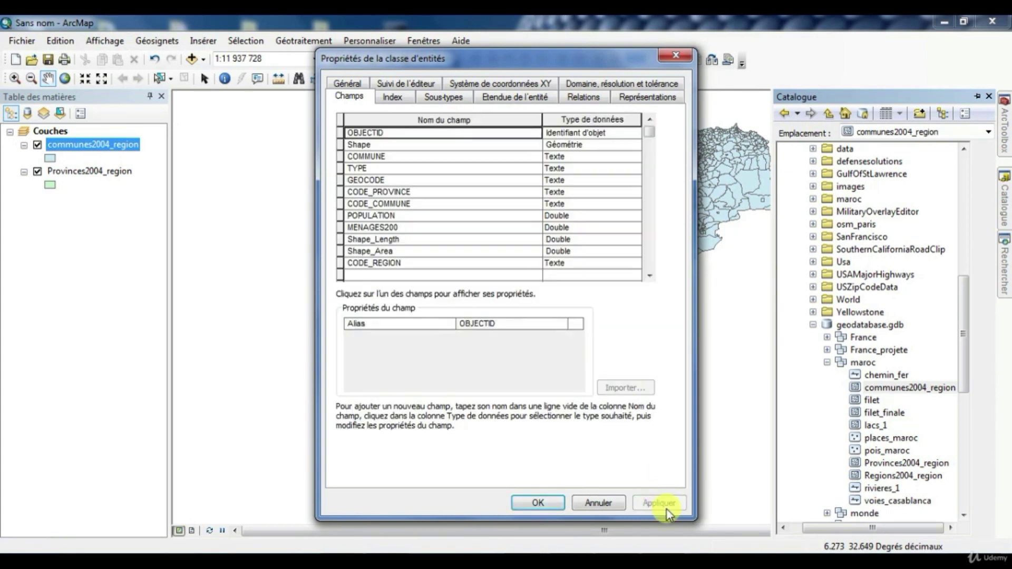
left_click(524, 500)
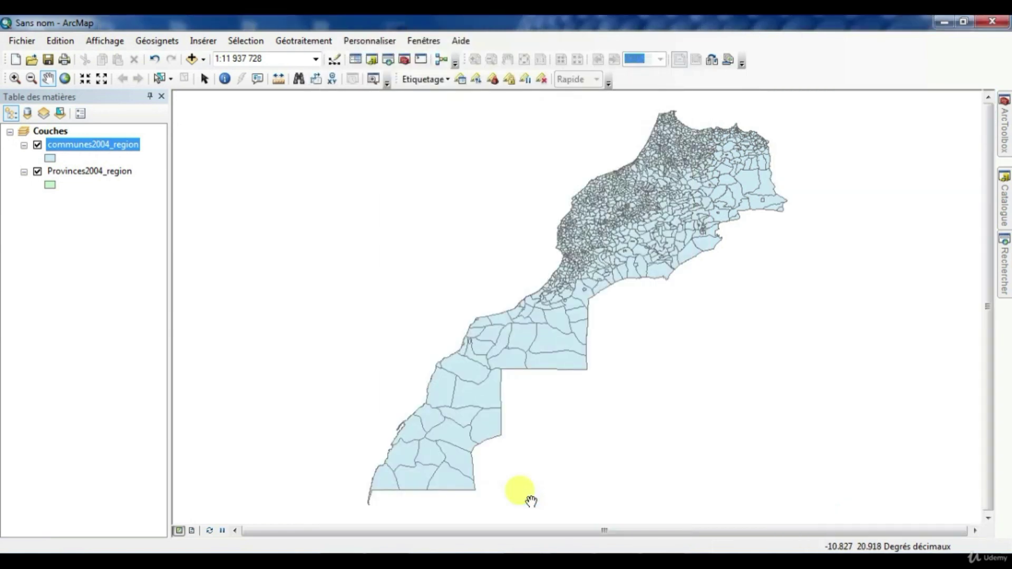
Step: Open the communes2004_region attribute table, examine the CODE_COMMUNE, CODE_PROVINCE and CODE_REGION columns, and close the table
right_click(89, 145)
left_click(189, 190)
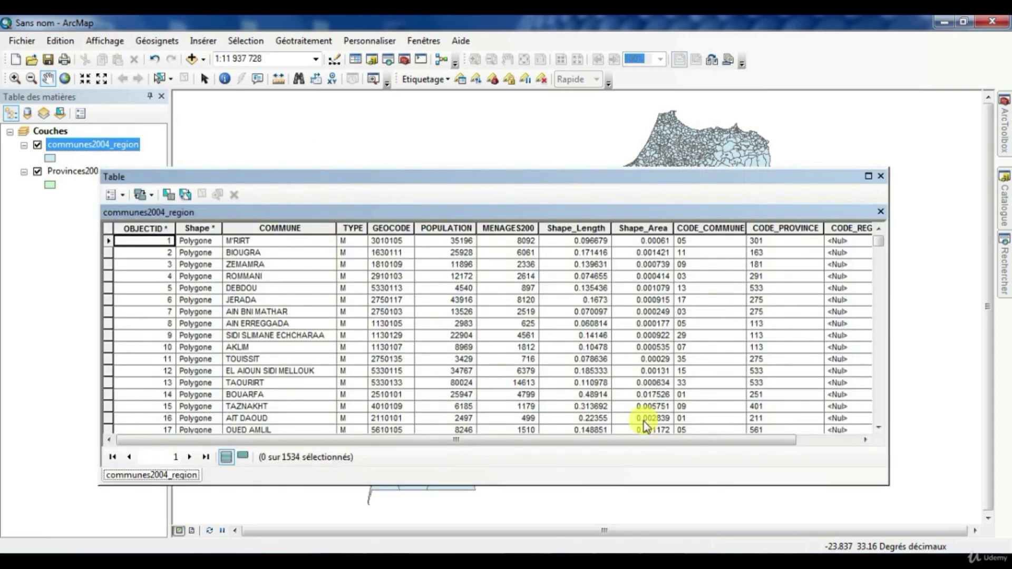
left_click(825, 439)
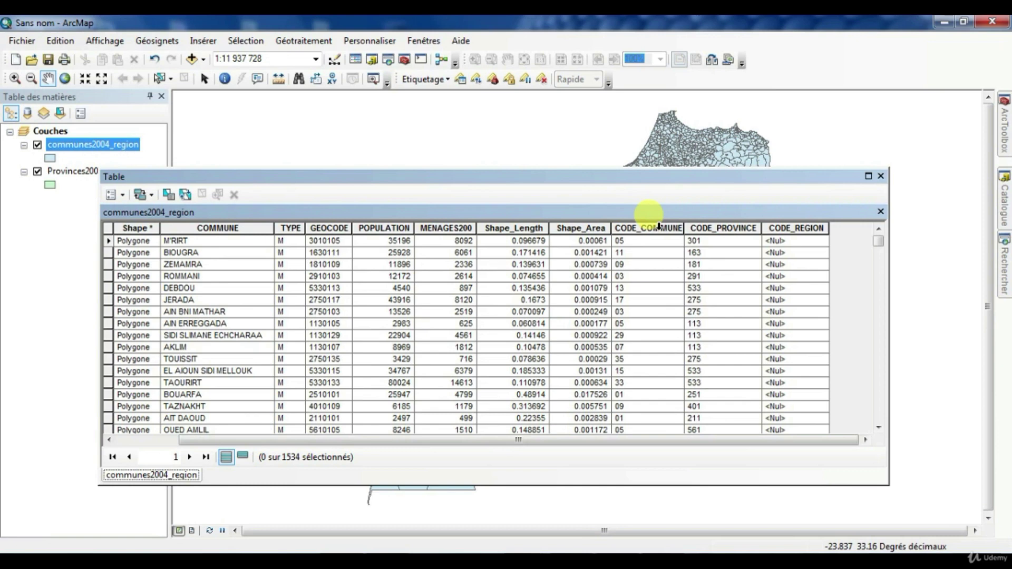
left_click(880, 176)
left_click(1003, 199)
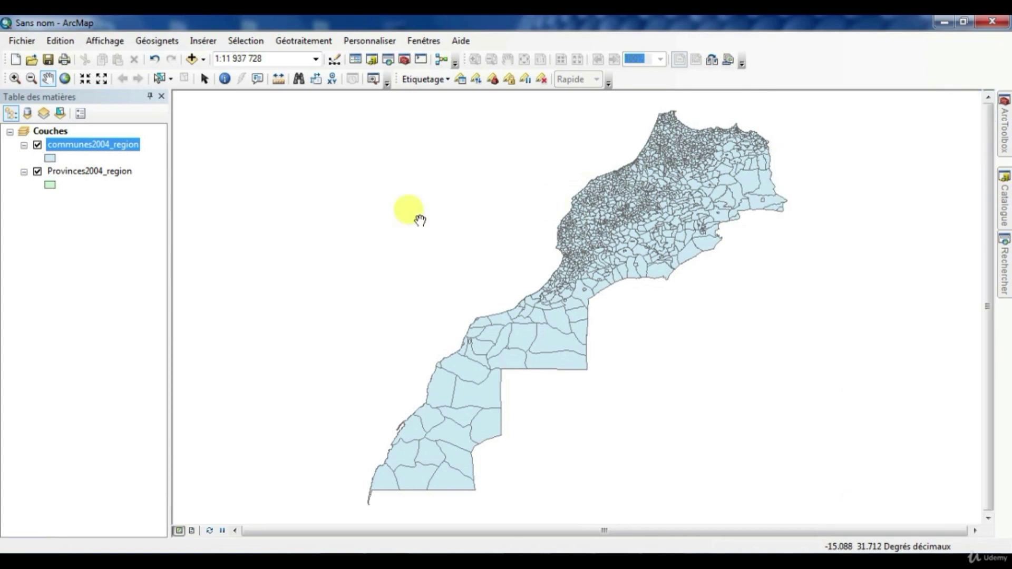
Step: Reopen the communes2004_region attribute table and delete its CODE_REGION field
right_click(94, 150)
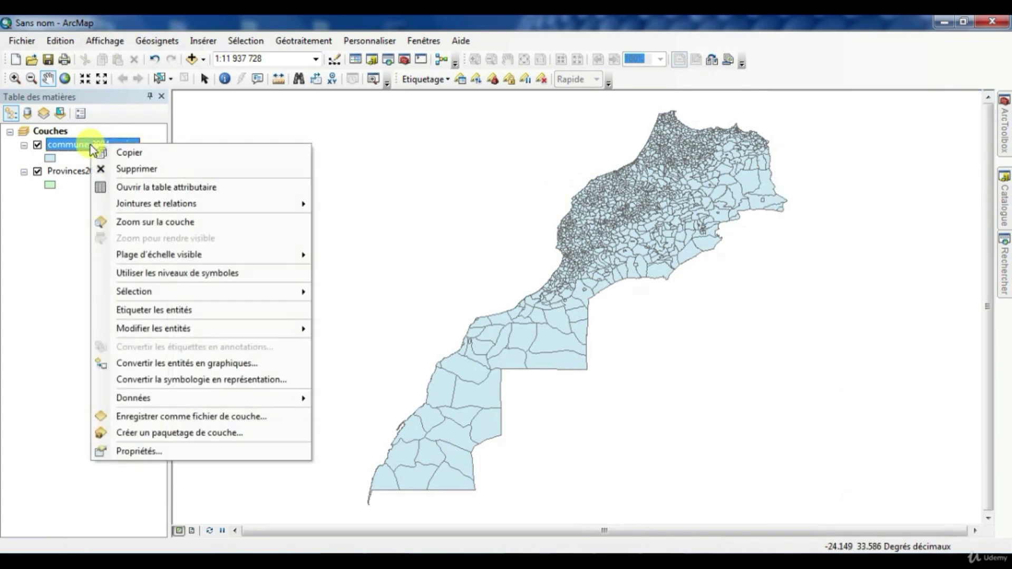
left_click(154, 188)
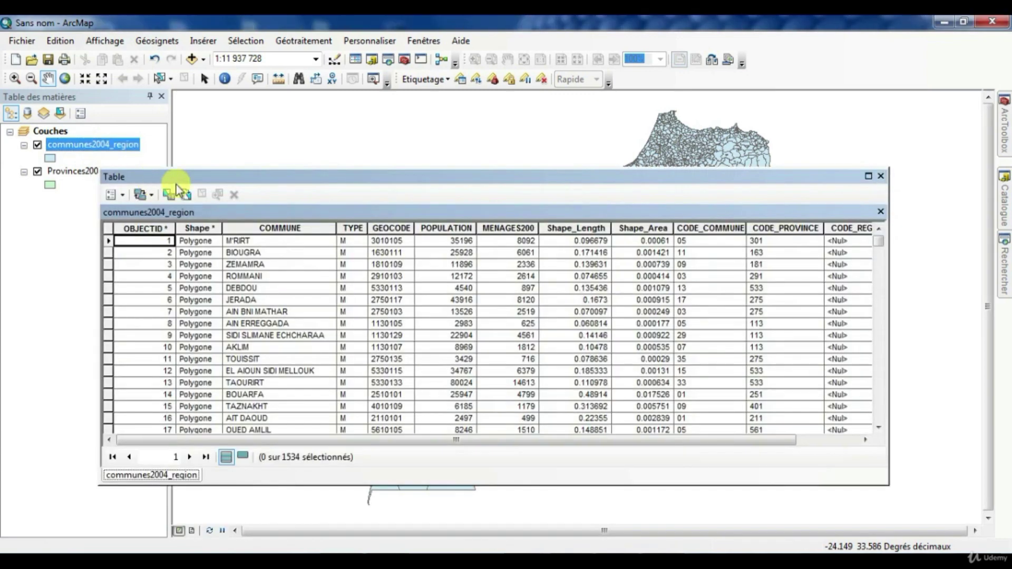
left_click(820, 442)
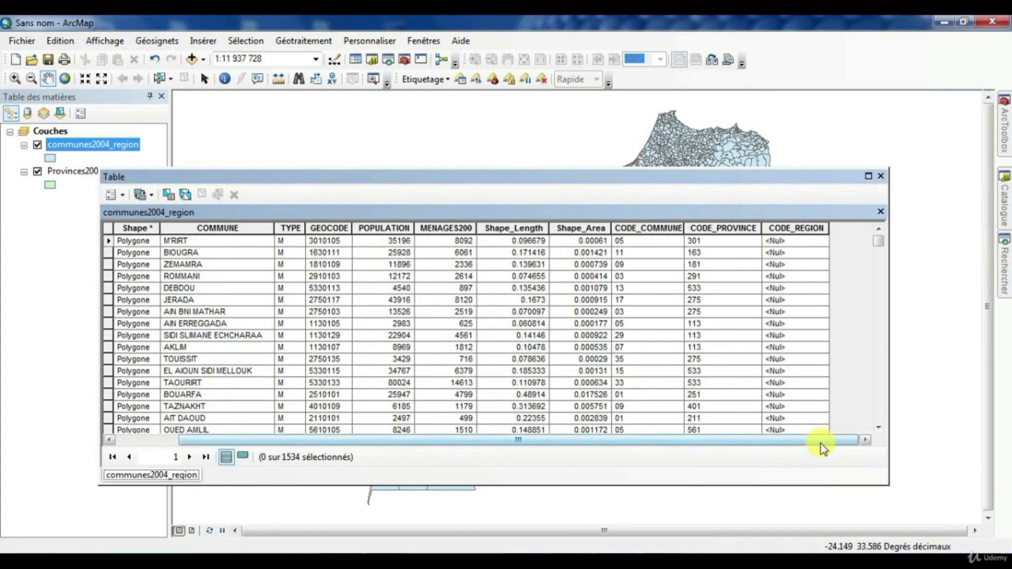
left_click(795, 228)
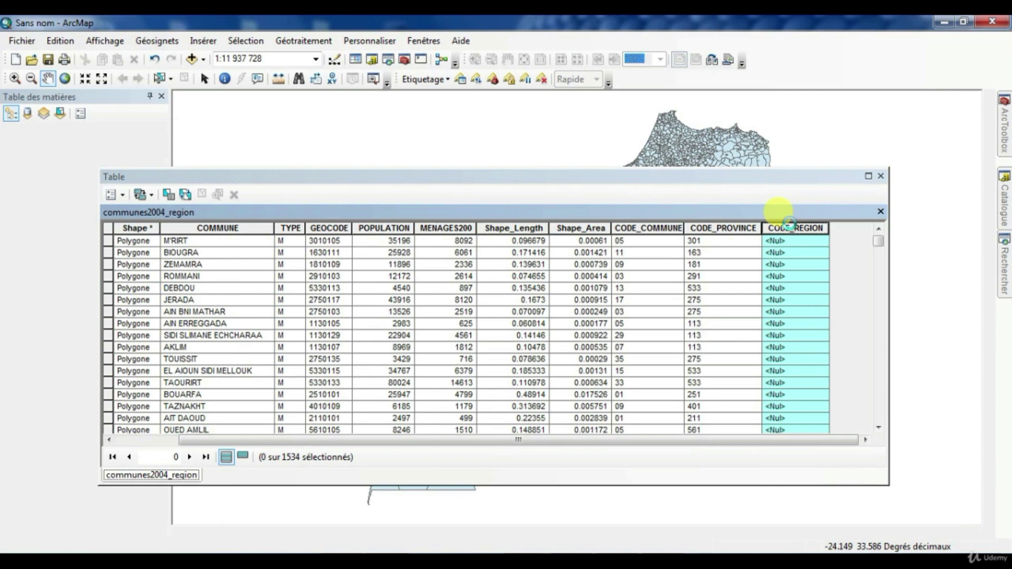
right_click(789, 225)
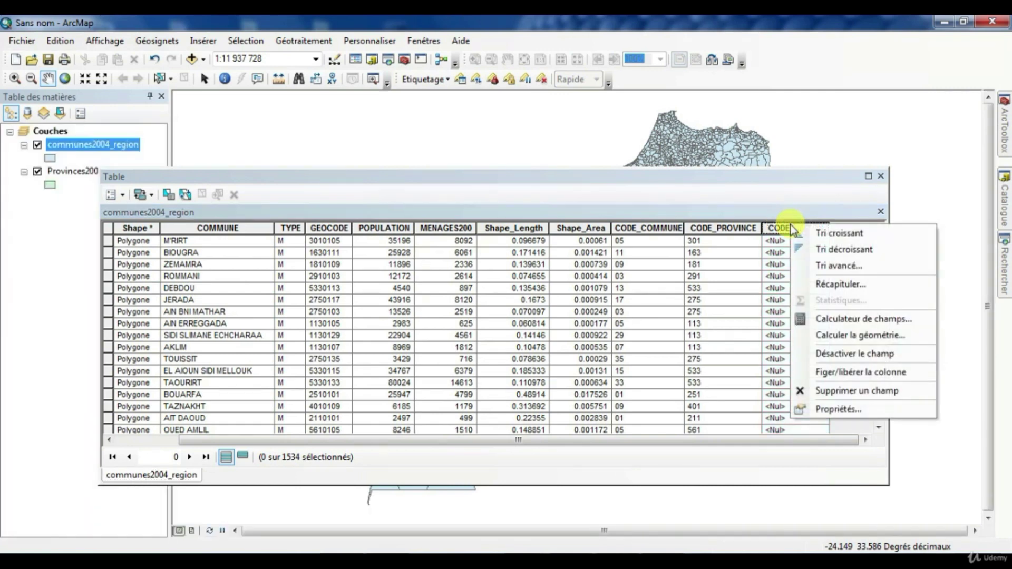
left_click(848, 391)
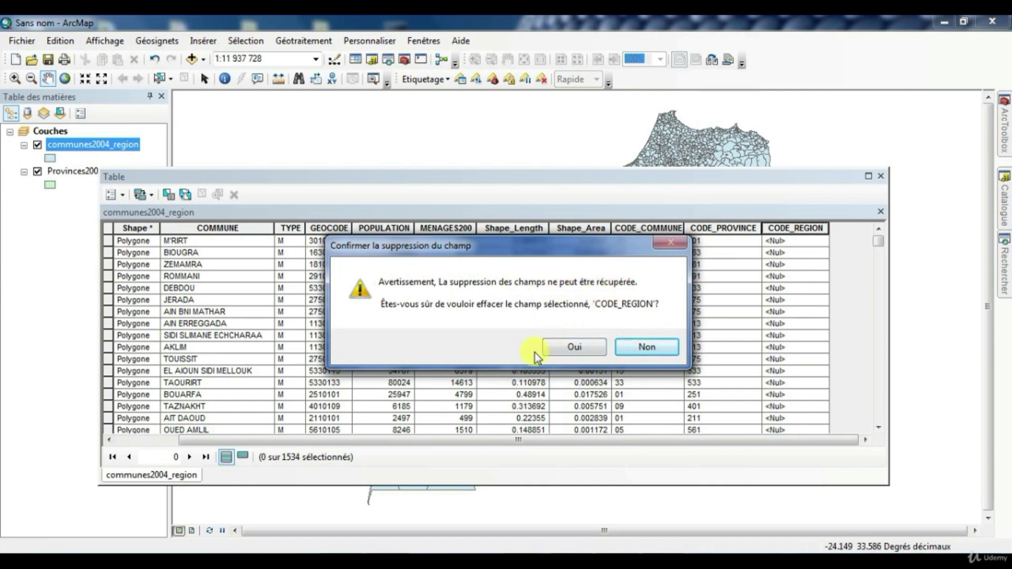
left_click(580, 347)
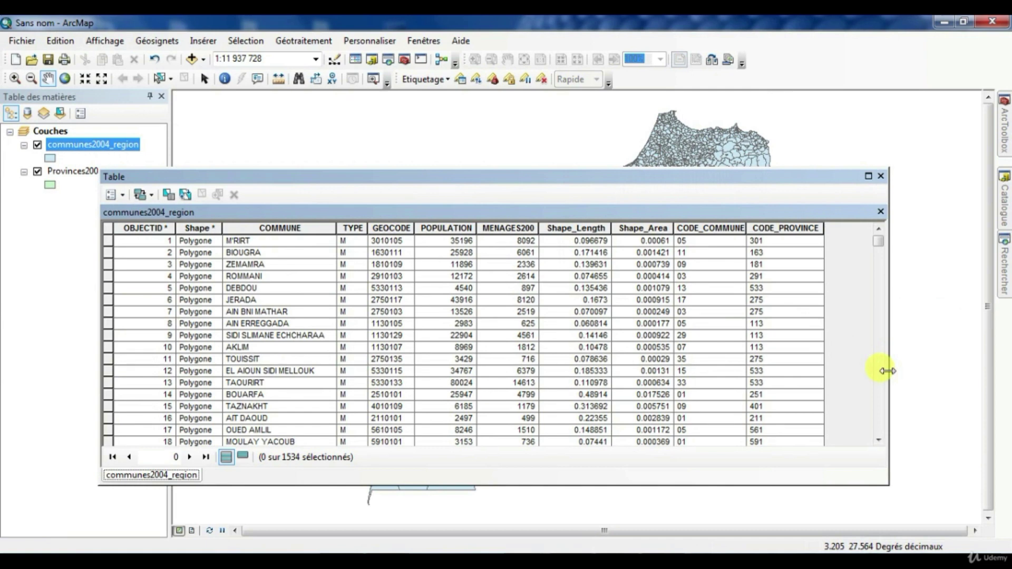
Step: Delete the CODE_PROVINCE field from the communes2004_region attribute table
left_click(792, 229)
right_click(792, 230)
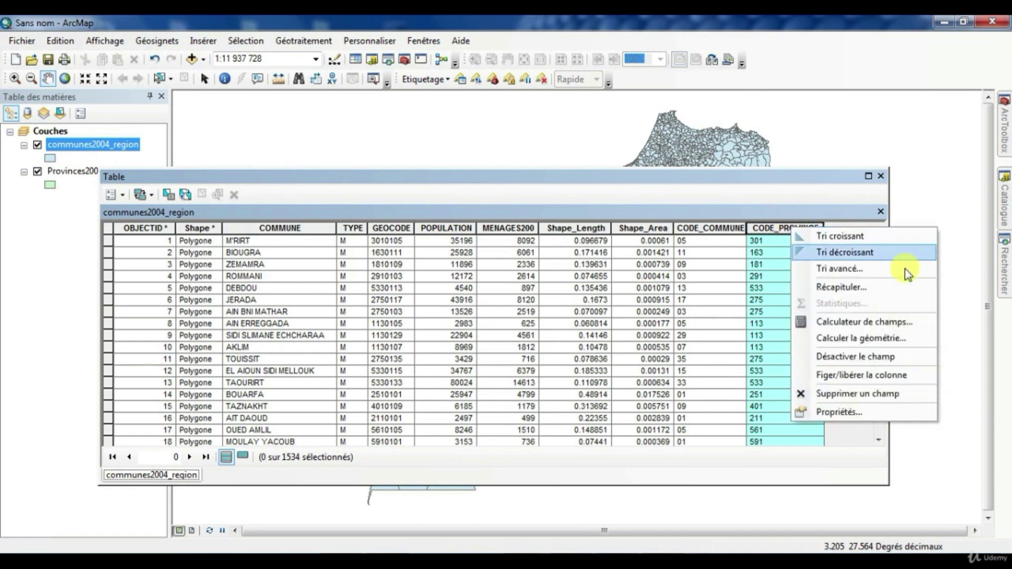
left_click(834, 392)
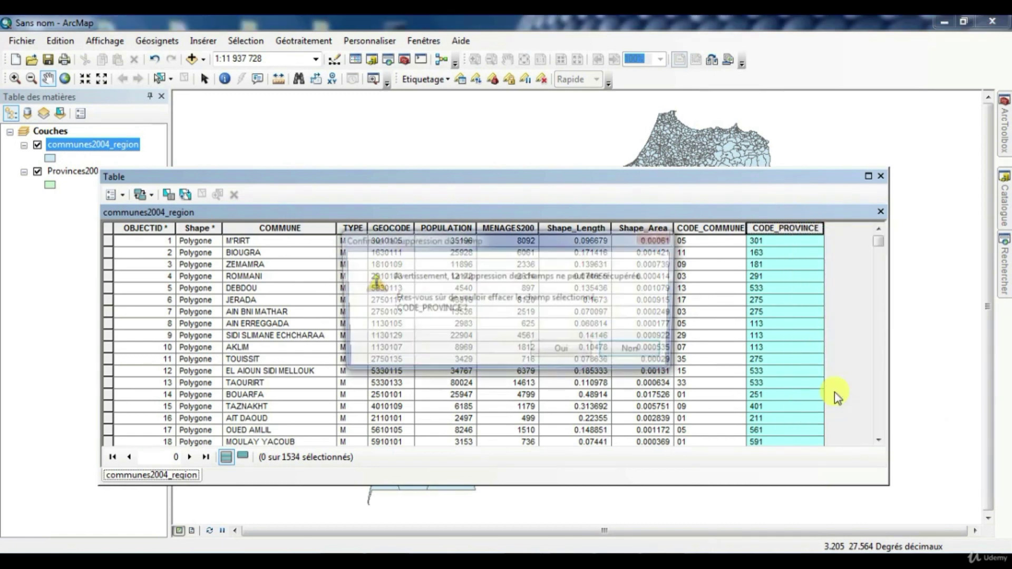
left_click(564, 352)
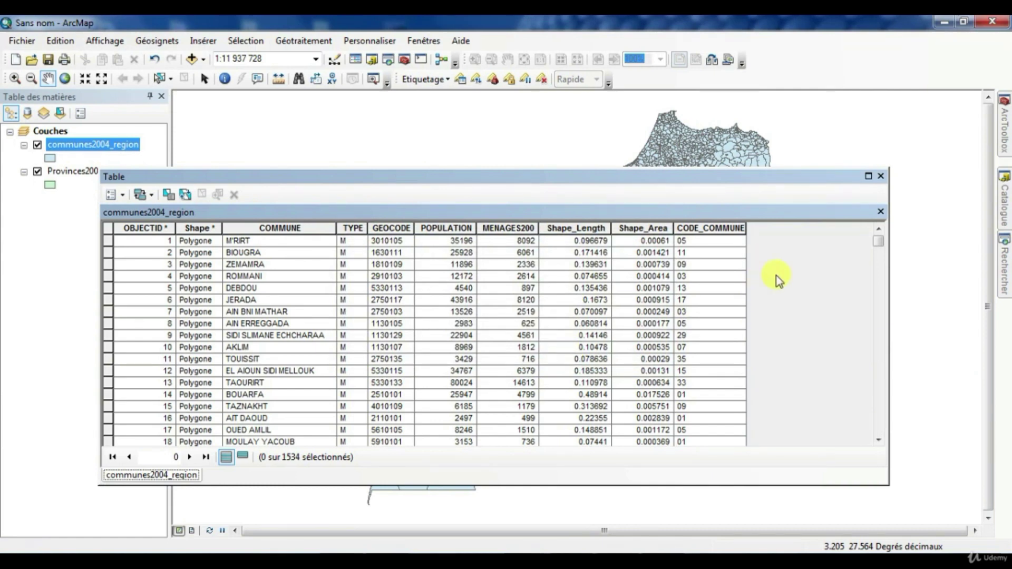
Step: Add a new text field named CODE_PROVINCE with length 3 to the communes2004_region attribute table
left_click(123, 195)
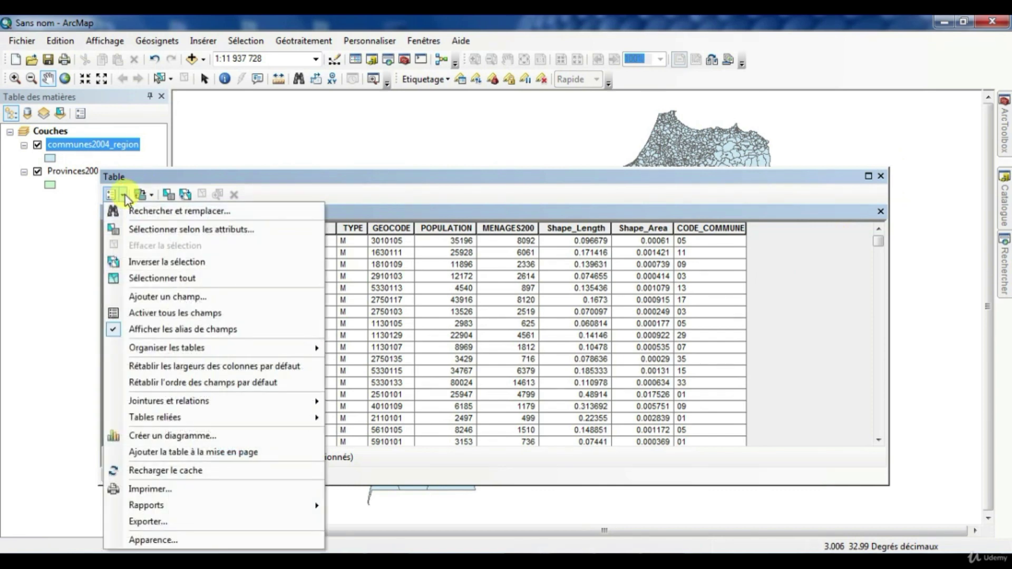
left_click(152, 300)
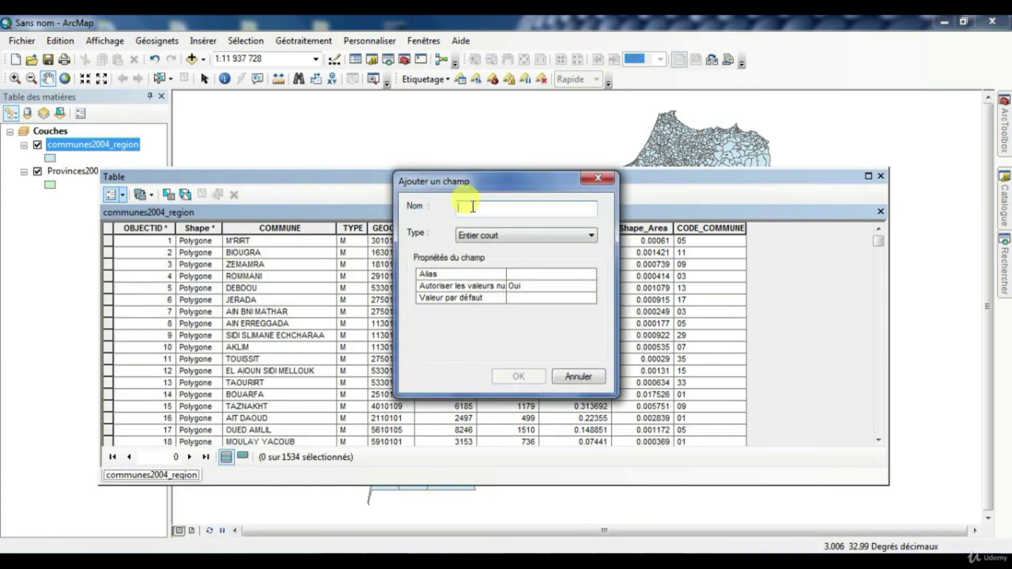
type("CODE_province")
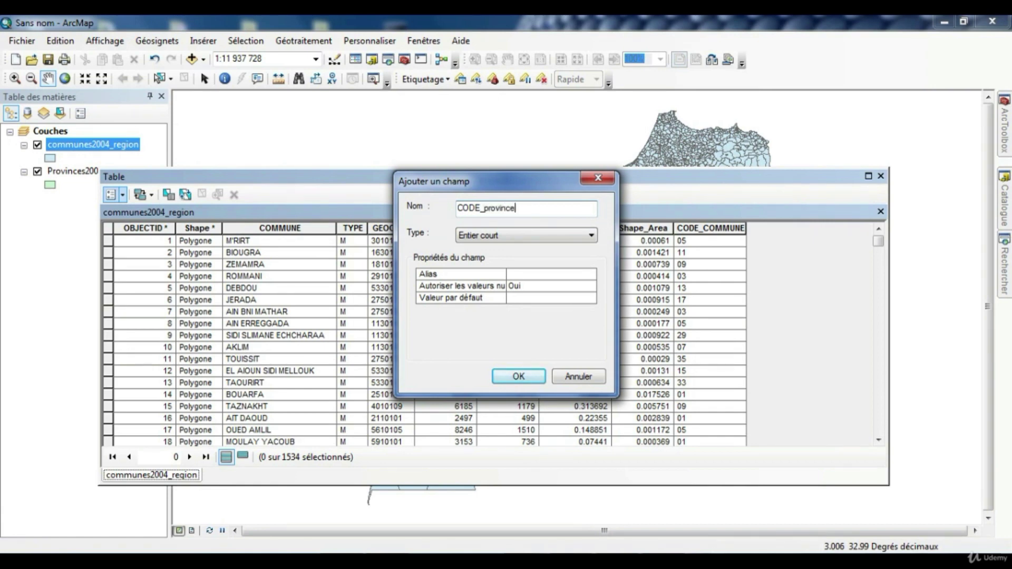
key("BackSpace")
key("BackSpace")
key("BackSpace")
key("BackSpace")
key("BackSpace")
key("BackSpace")
key("BackSpace")
key("BackSpace")
type("PROVINCE")
left_click(506, 236)
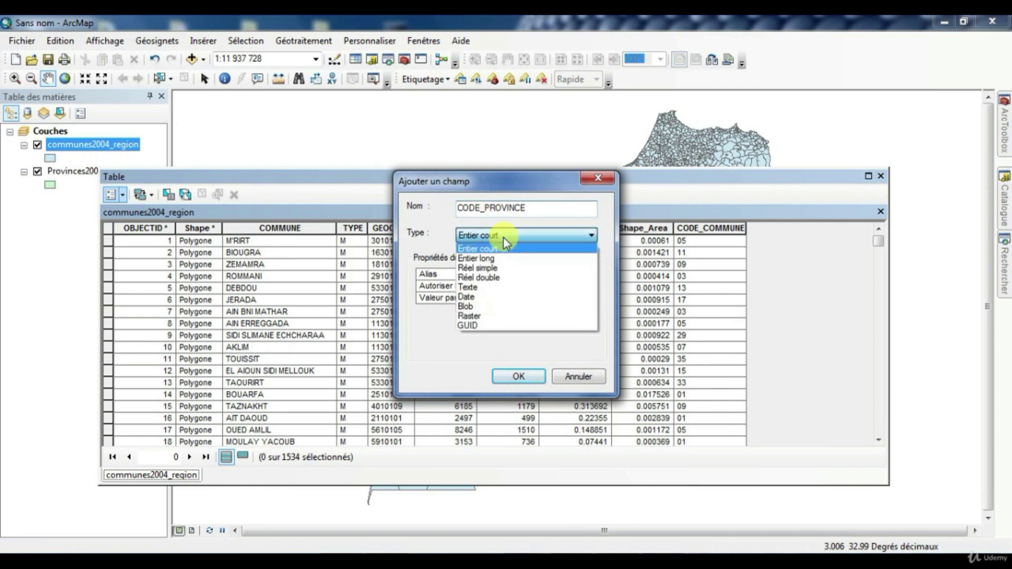
left_click(474, 287)
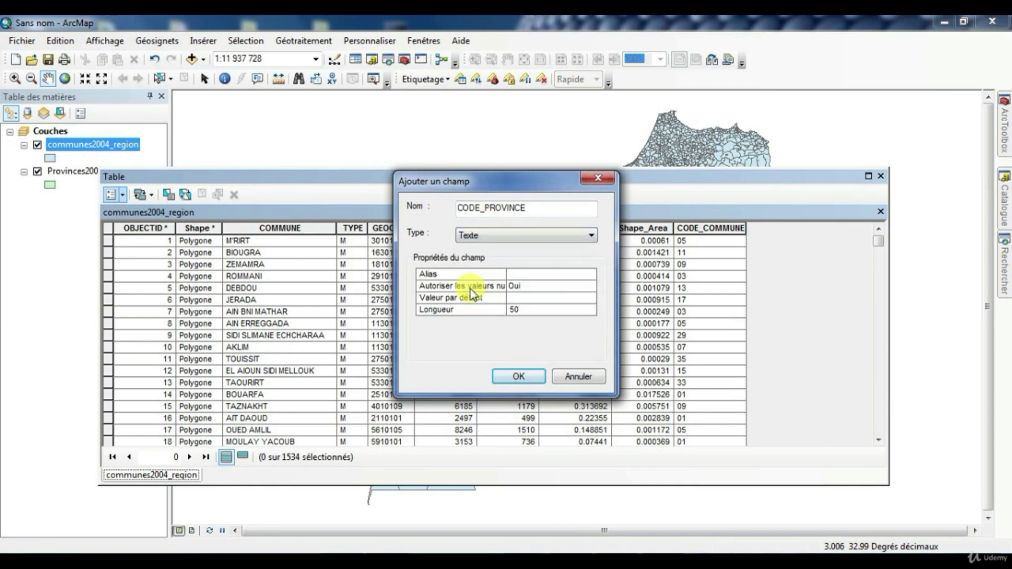
double_click(514, 309)
type("3")
left_click(518, 376)
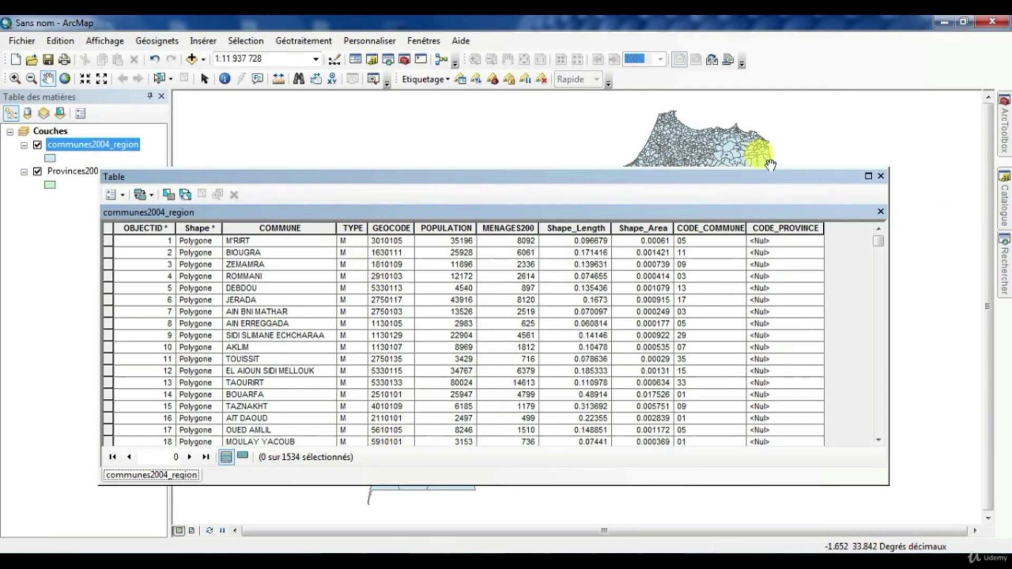
Step: Calculate the CODE_PROVINCE field of communes2004_region with the VB string expression Left([GEOCODE],3)
left_click(789, 228)
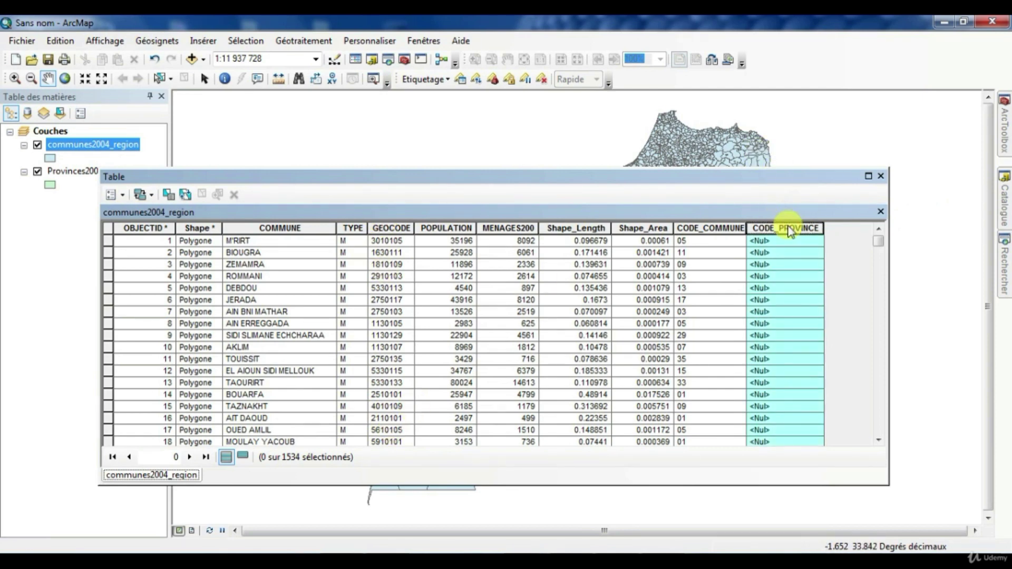
right_click(789, 232)
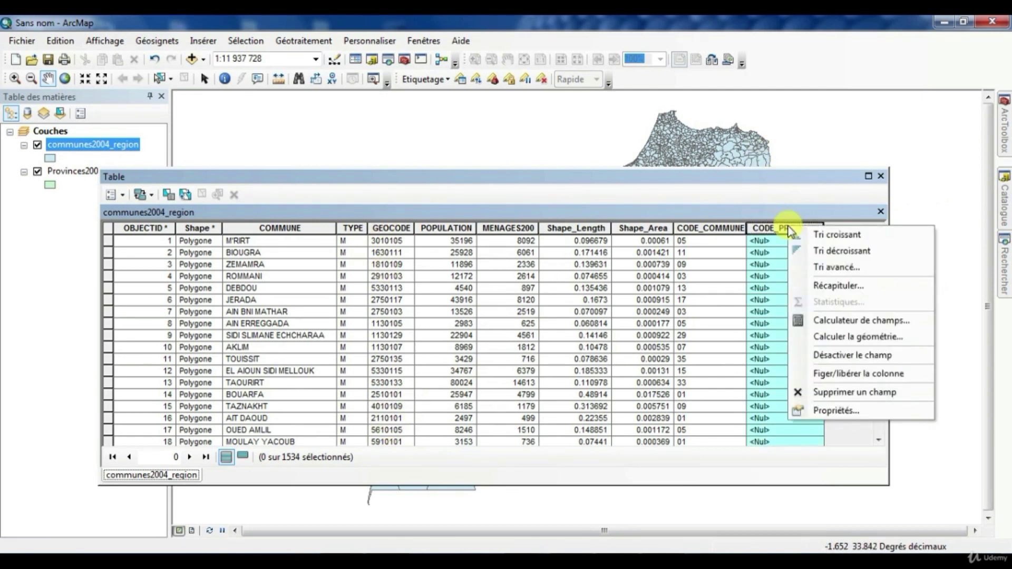
left_click(841, 321)
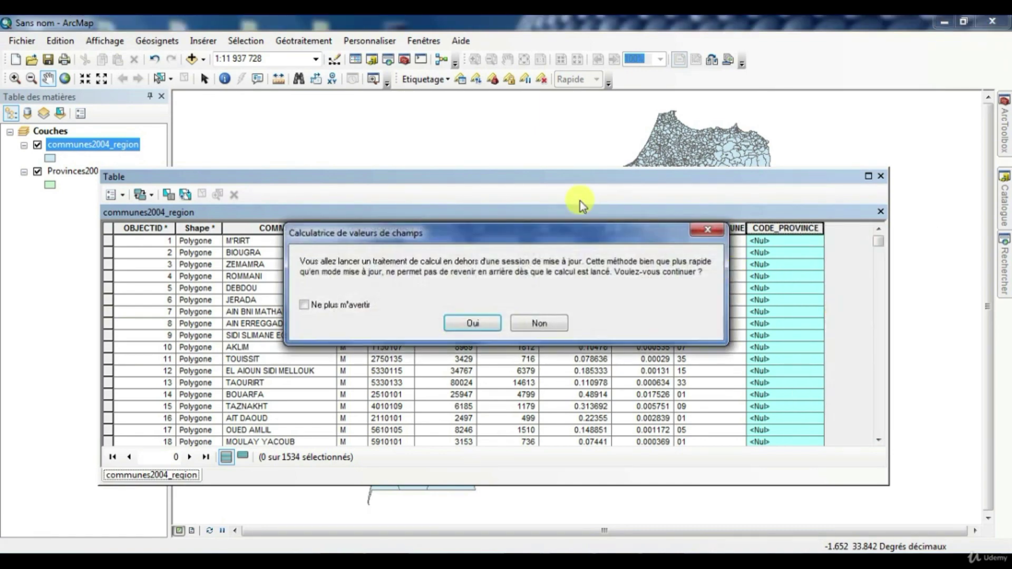
left_click(455, 325)
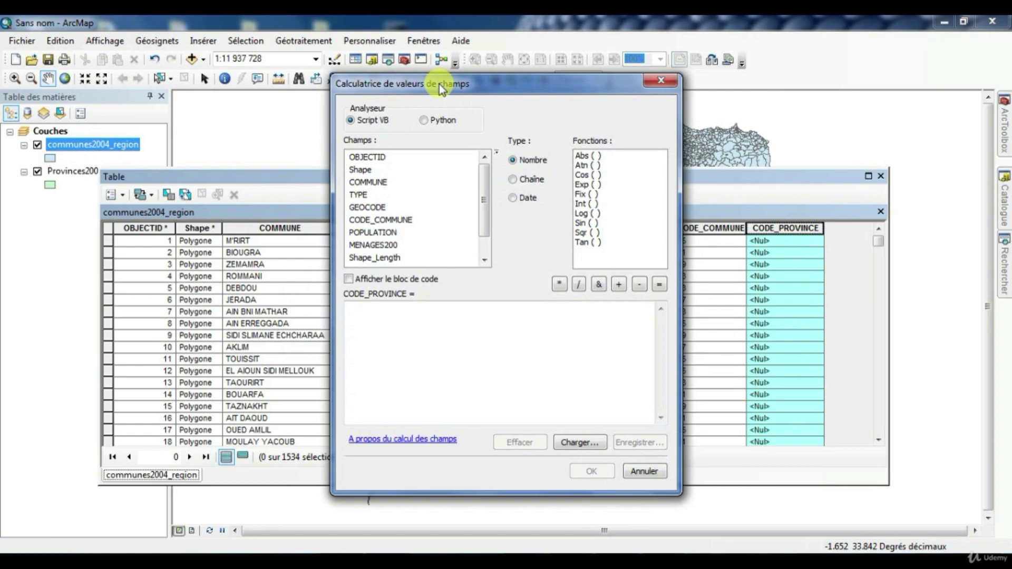
left_click_drag(438, 84, 74, 114)
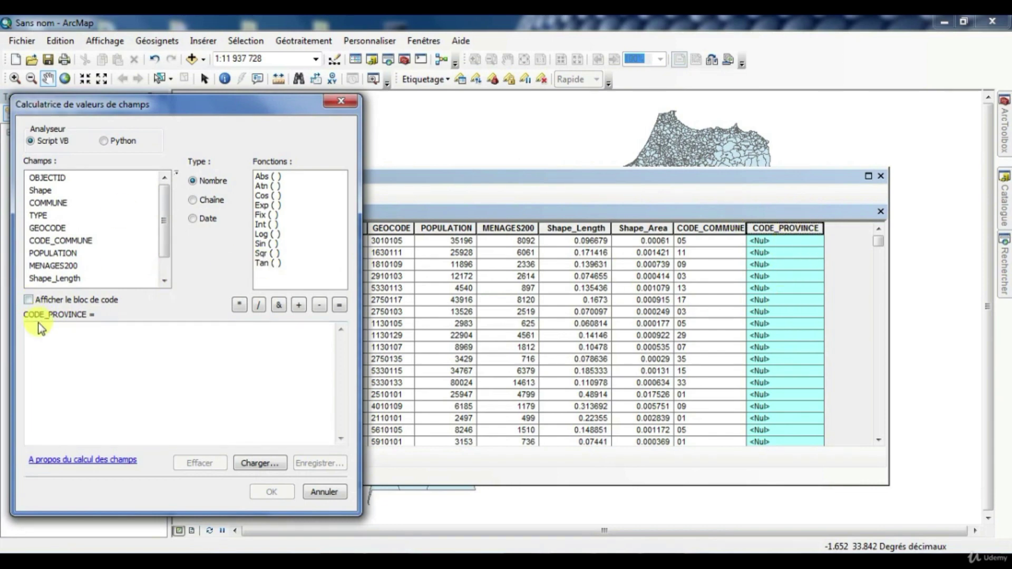
left_click(56, 350)
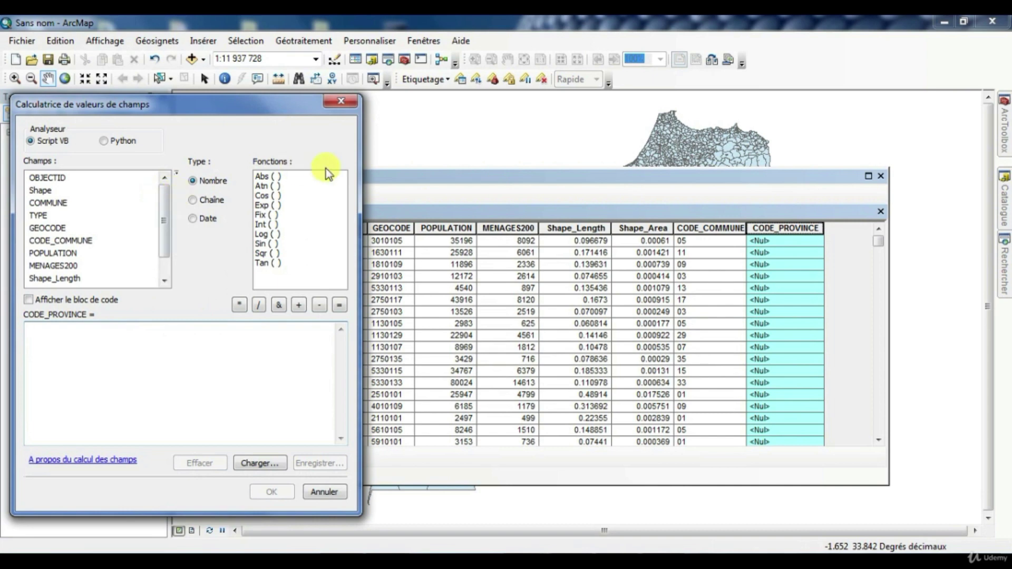
left_click(193, 201)
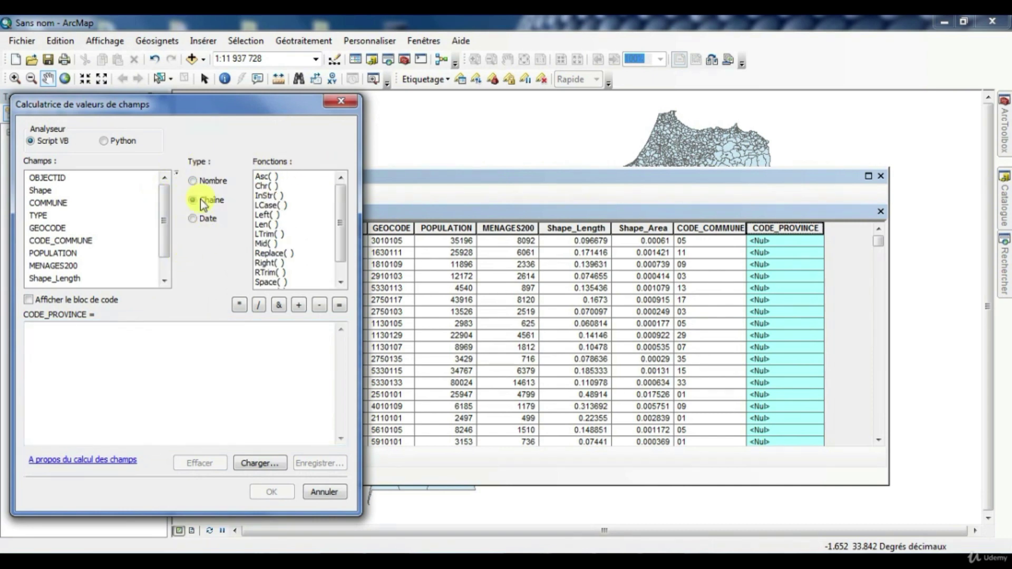
double_click(262, 214)
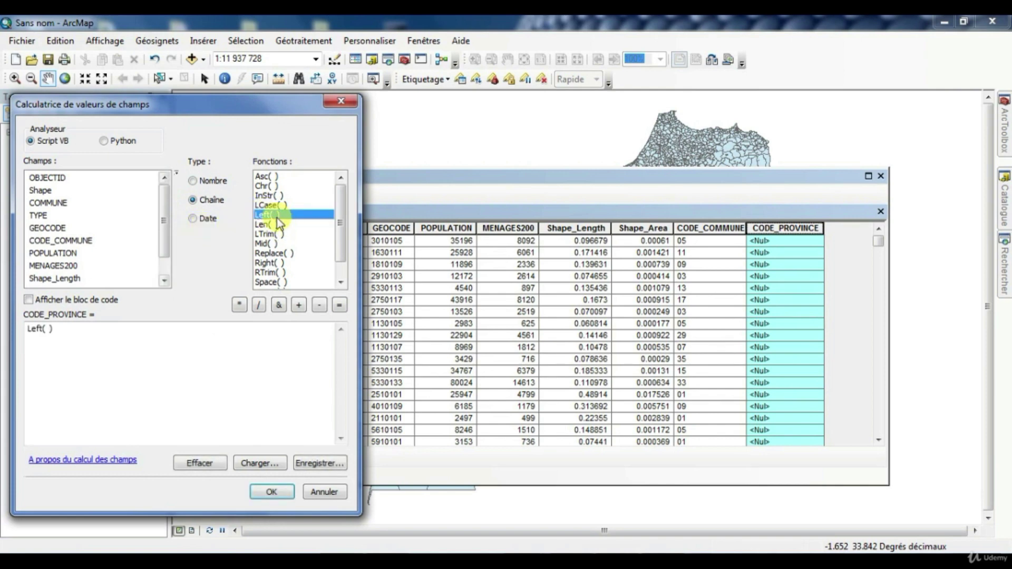
double_click(35, 232)
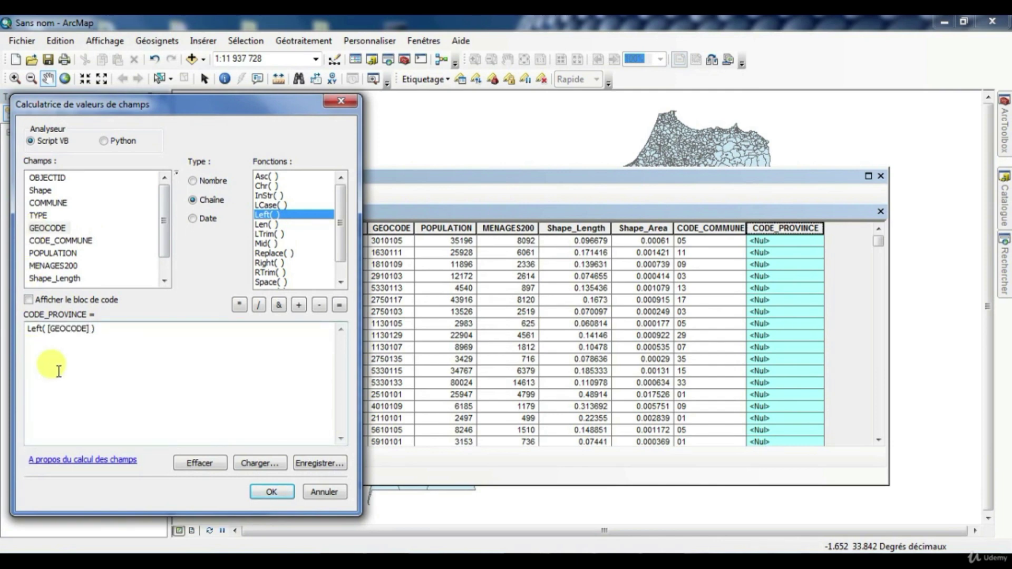
type("?")
key("BackSpace")
type(",3")
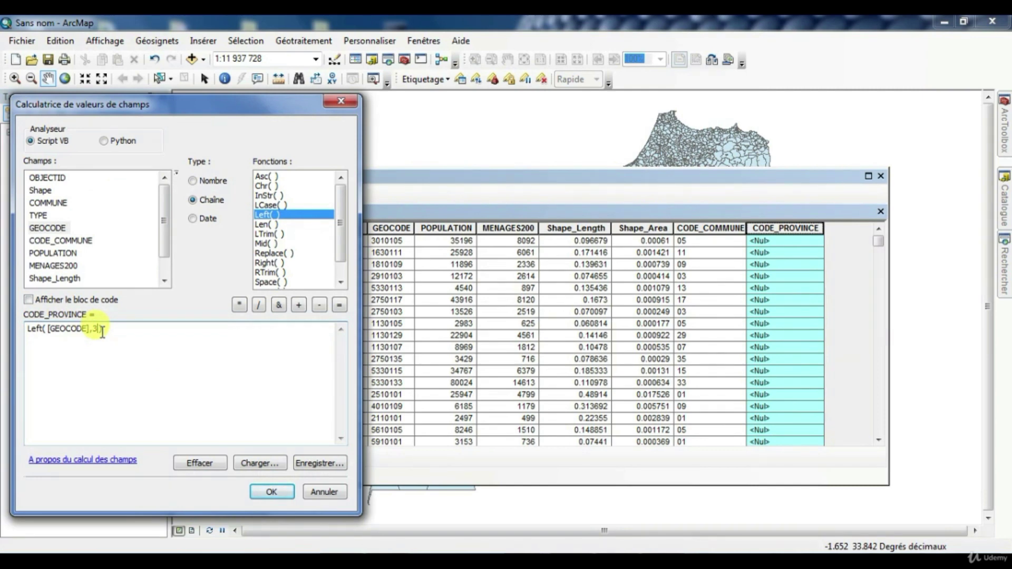
left_click(271, 492)
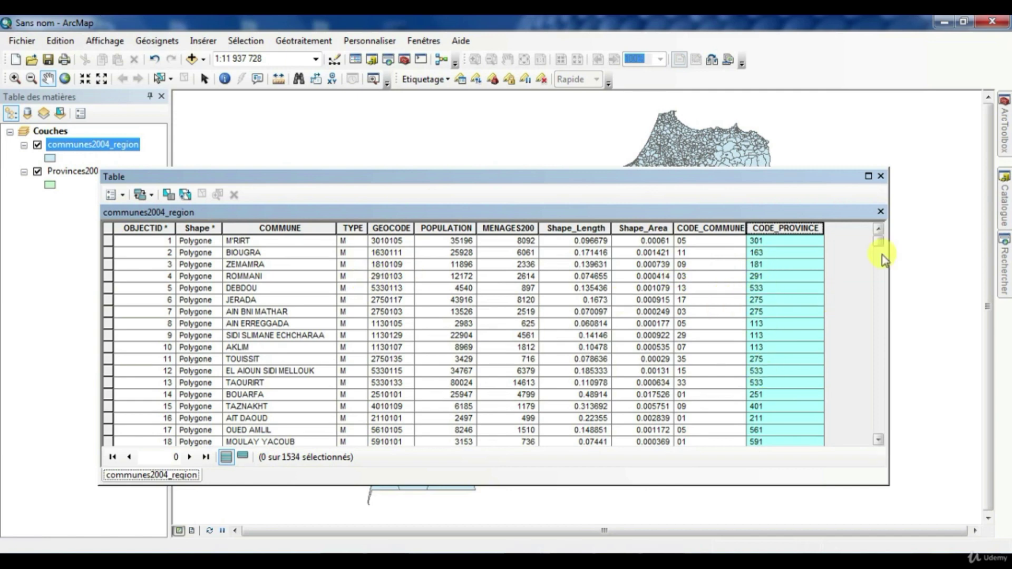
Step: Examine the attribute tables of communes2004_region and Provinces2004_region to compare their province code columns, and close the table window
left_click_drag(868, 309, 897, 239)
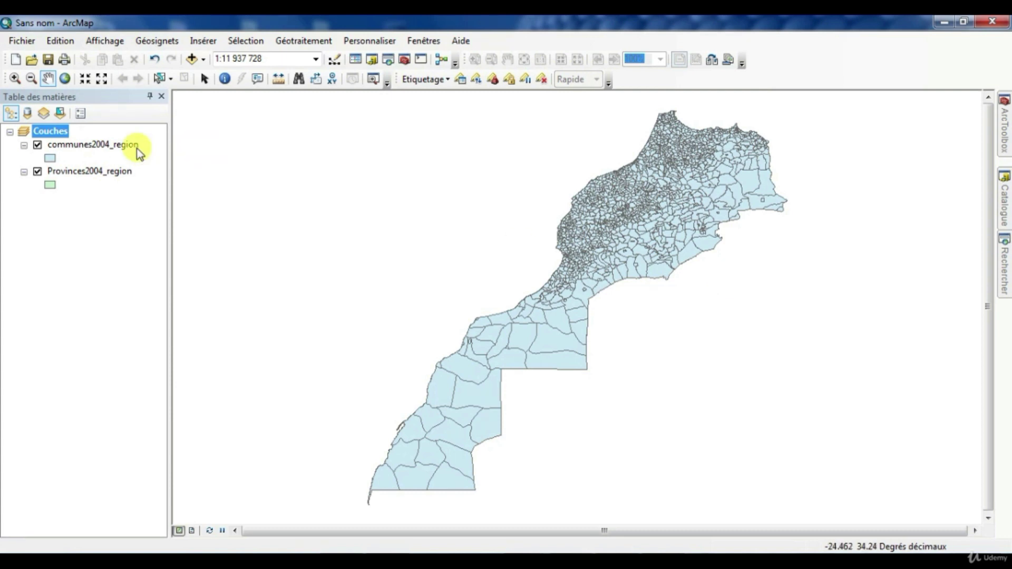
right_click(108, 145)
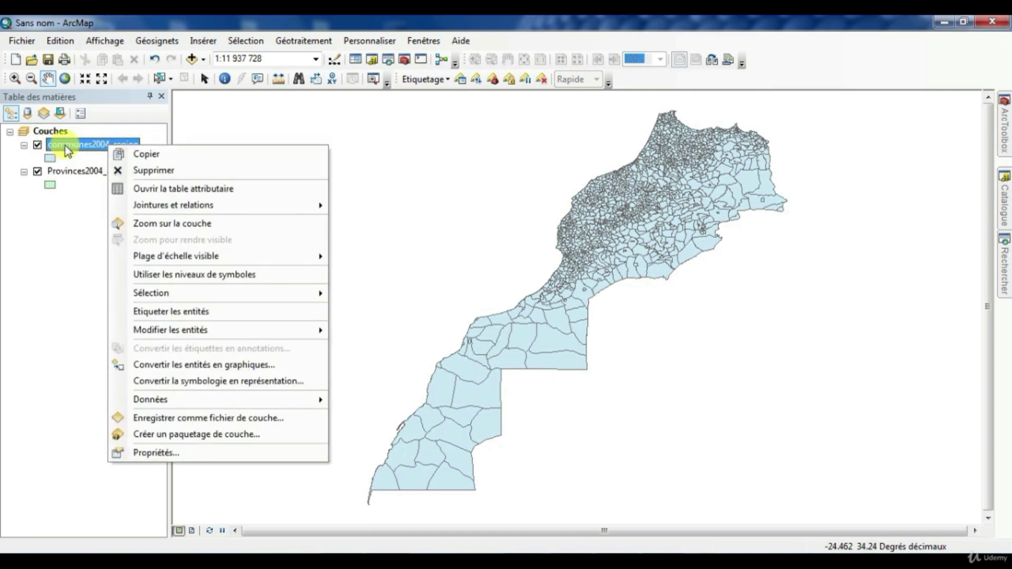
left_click(174, 189)
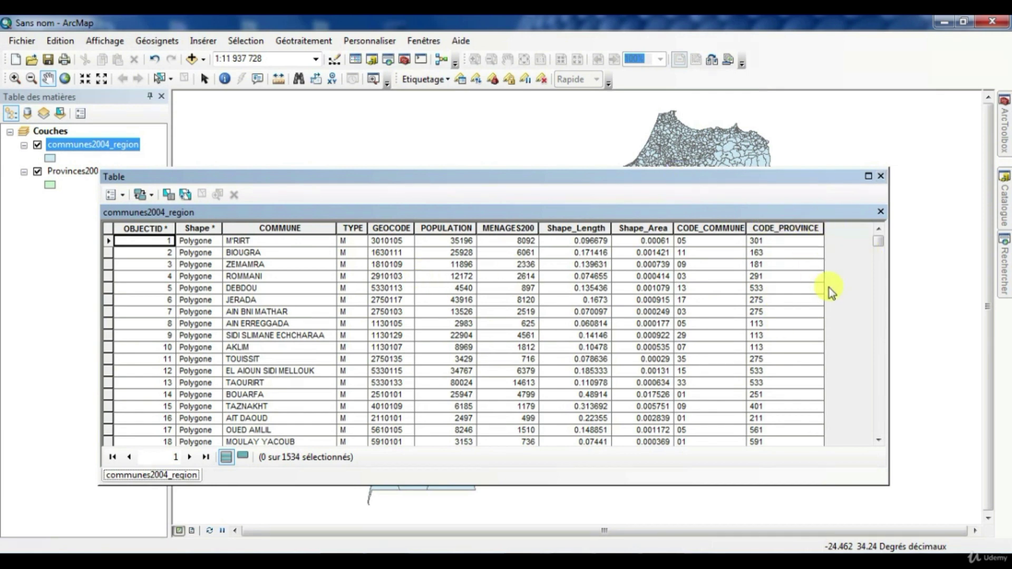
right_click(59, 170)
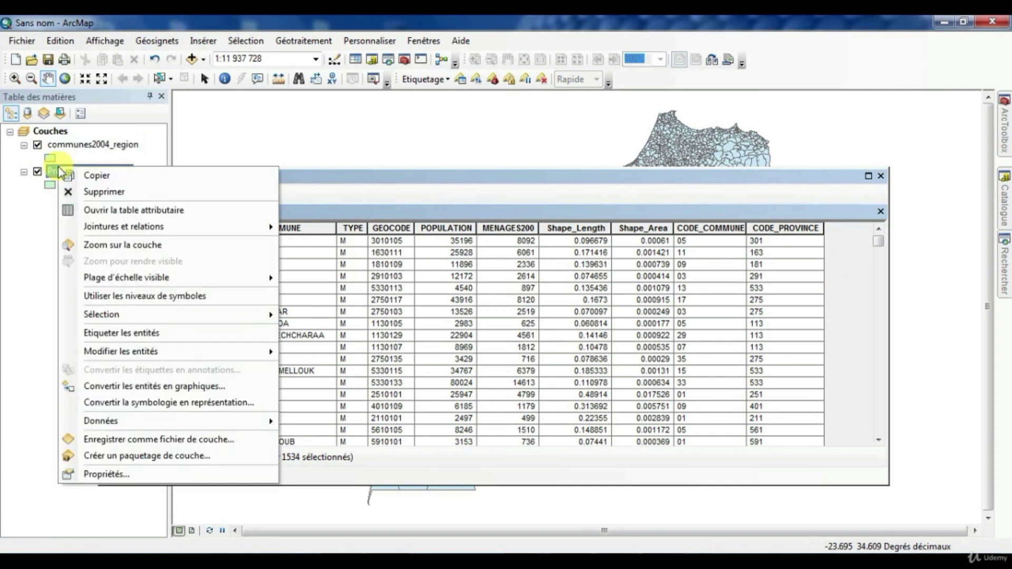
left_click(138, 209)
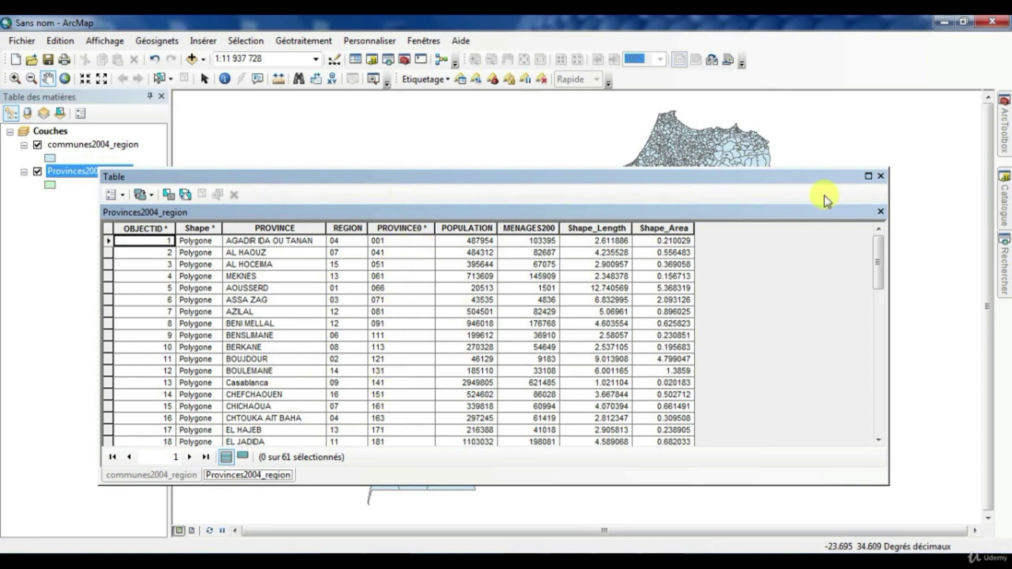
left_click(881, 178)
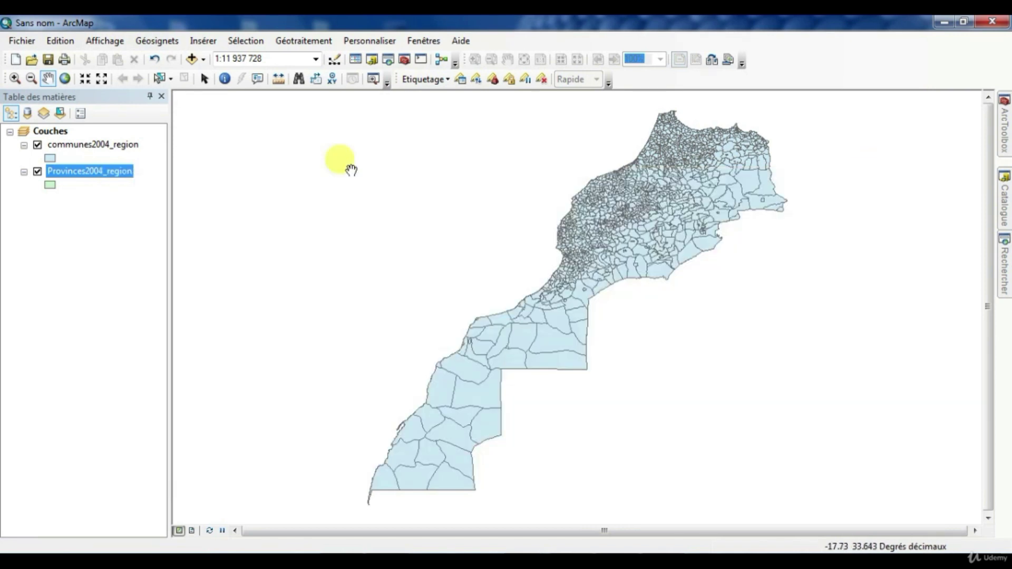
Step: Join the Provinces2004_region attribute table to communes2004_region, matching CODE_PROVINCE with PROVINCE0 and keeping all records
right_click(95, 145)
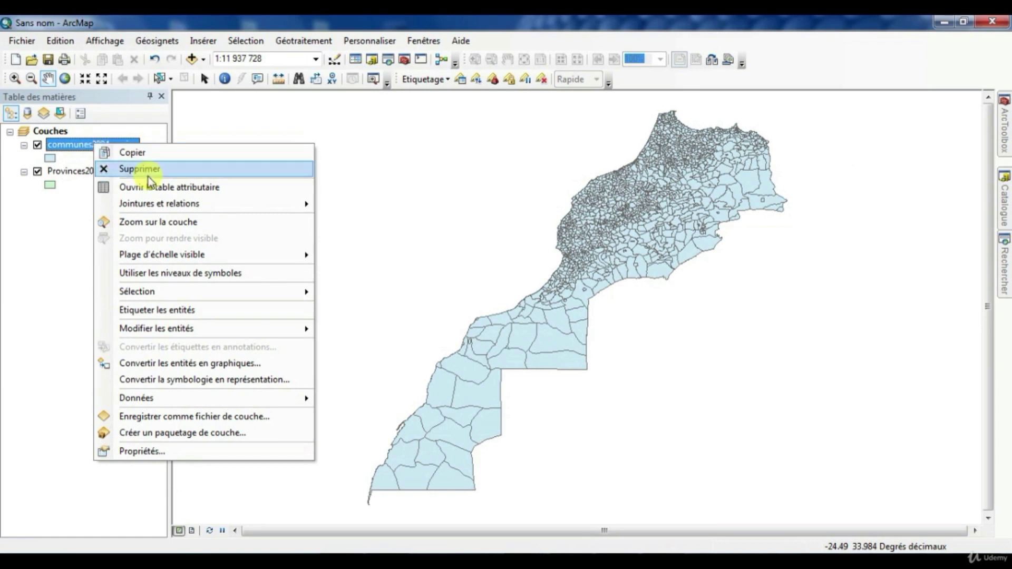
mouse_move(182, 212)
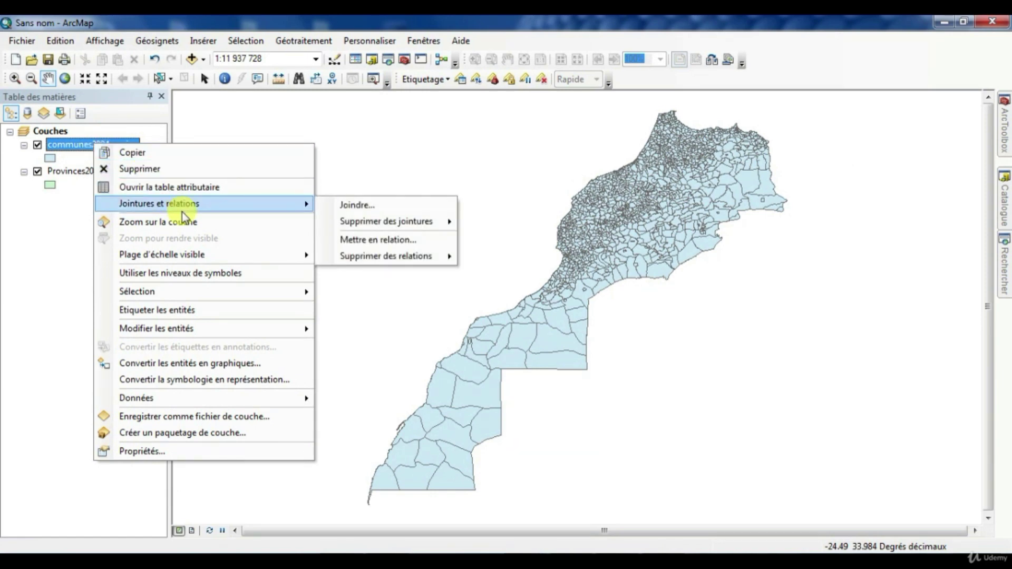
left_click(357, 205)
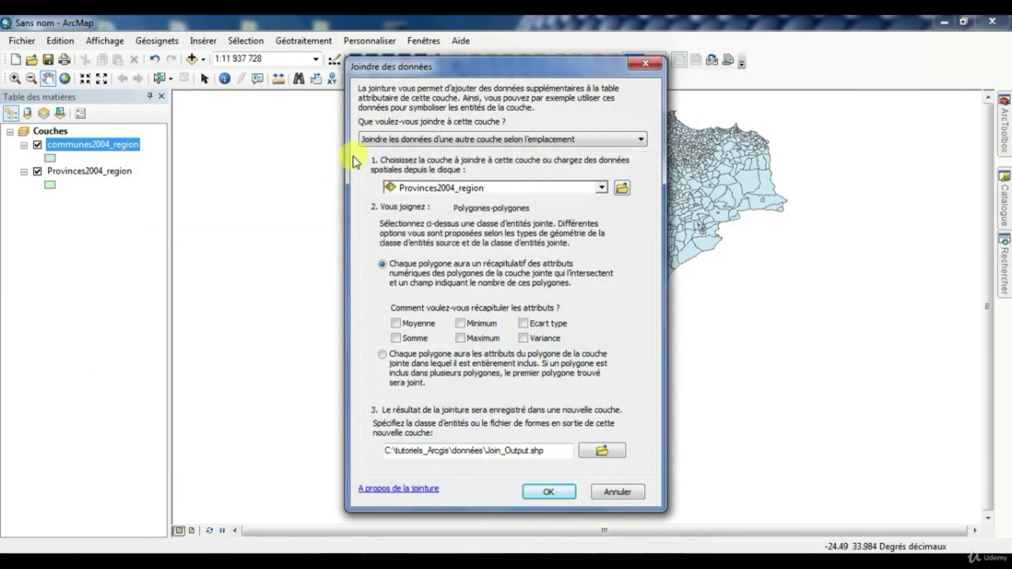
left_click(405, 141)
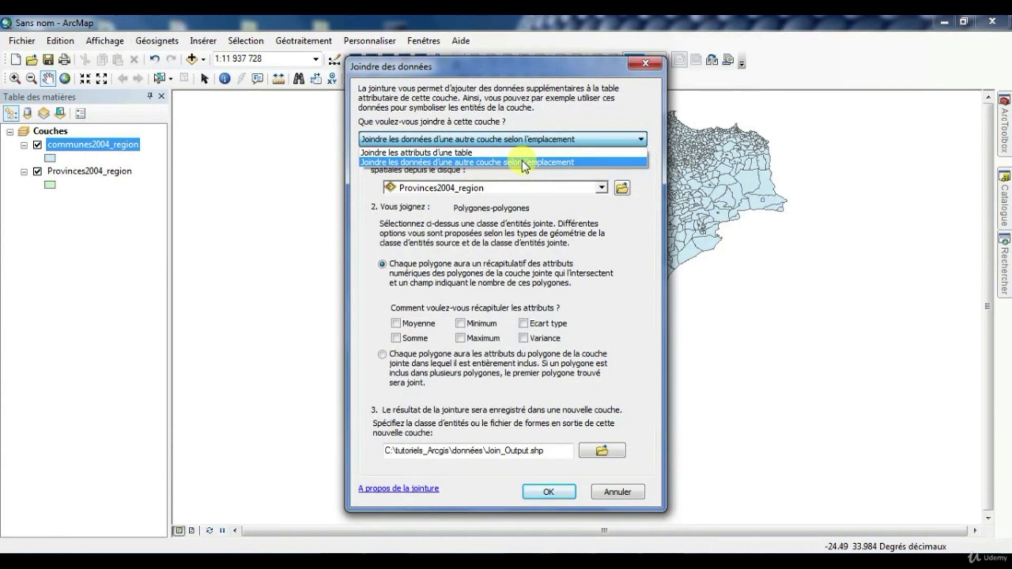
left_click(422, 153)
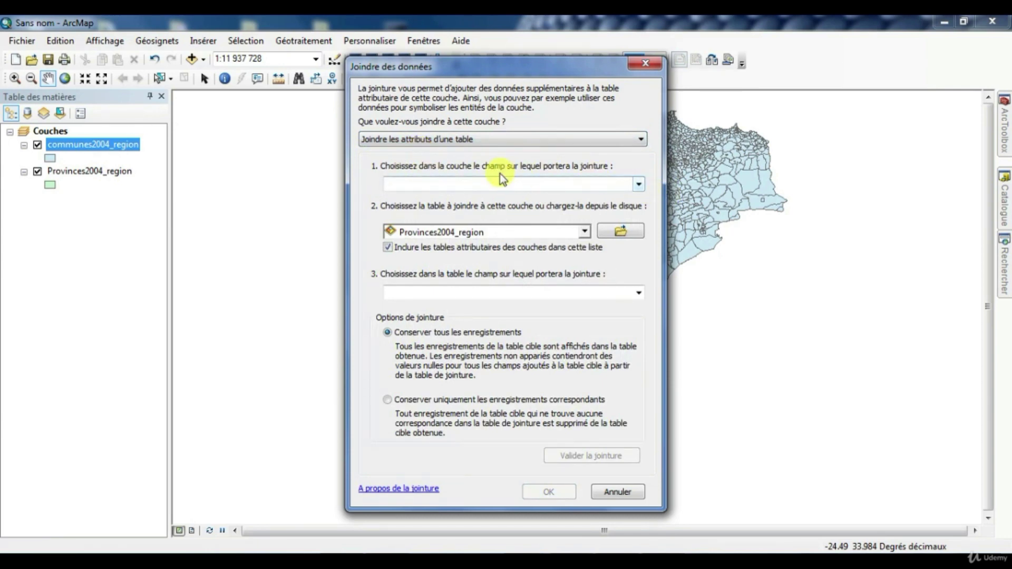
left_click(640, 186)
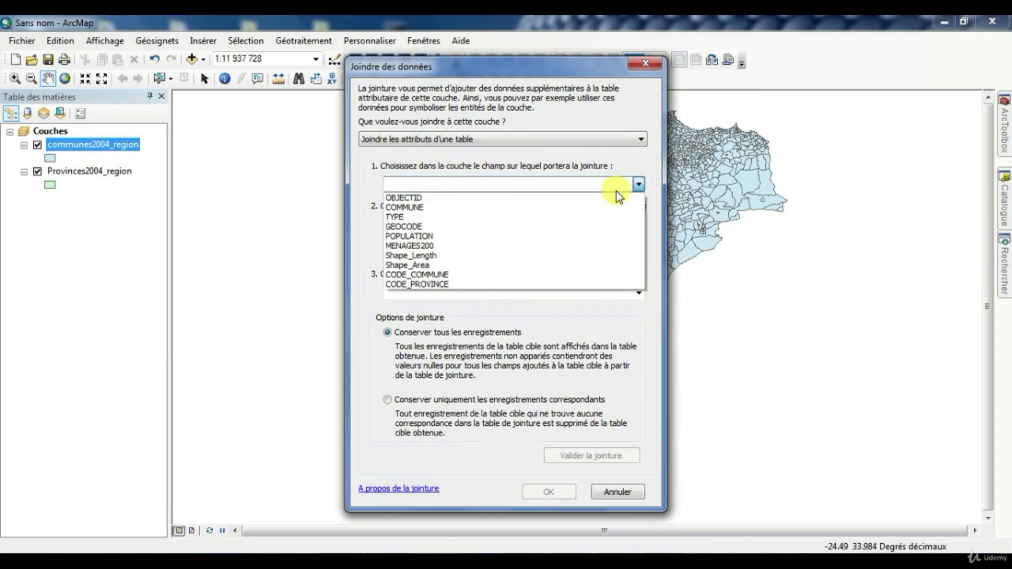
left_click(441, 285)
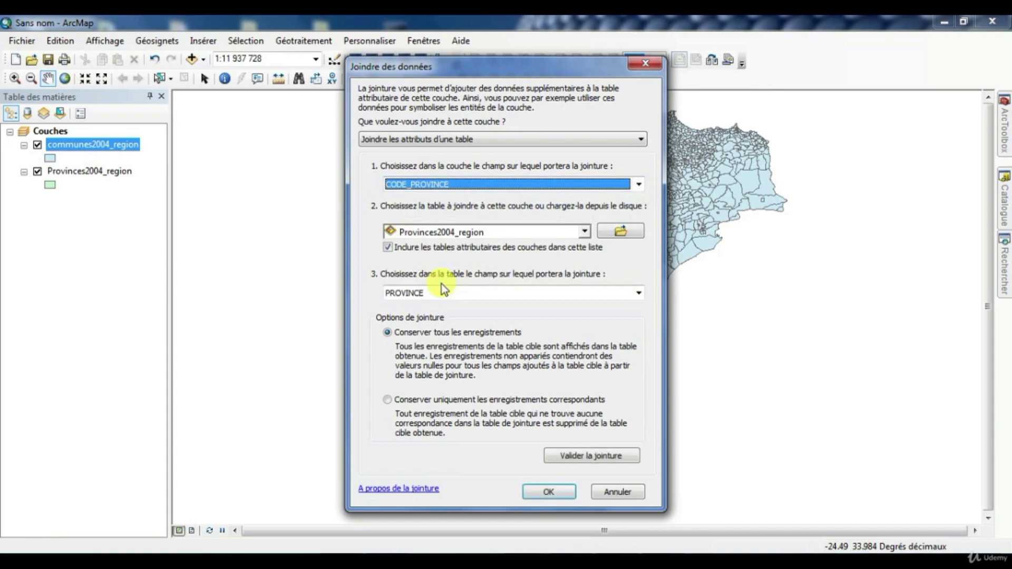
left_click(587, 232)
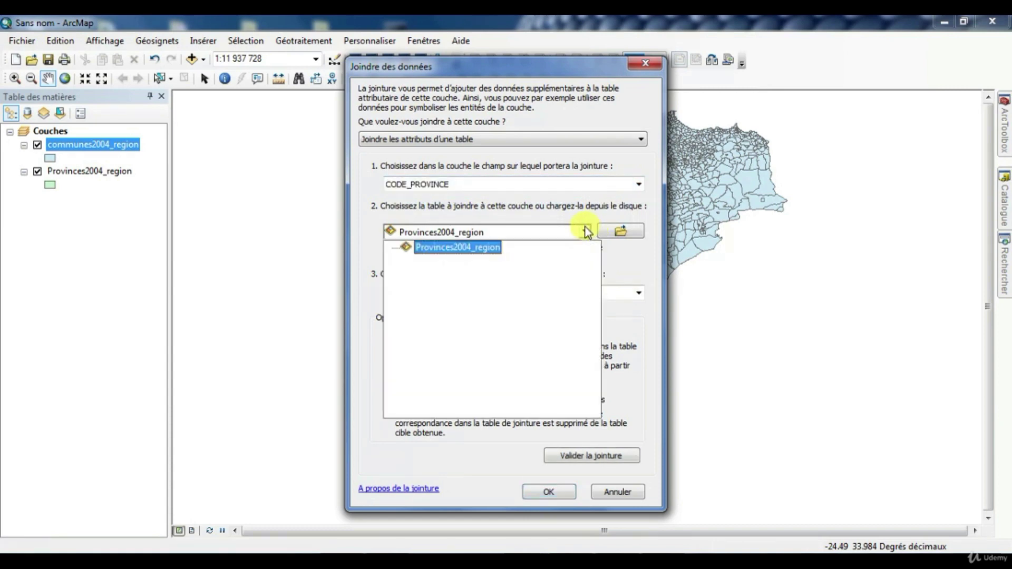
left_click(586, 232)
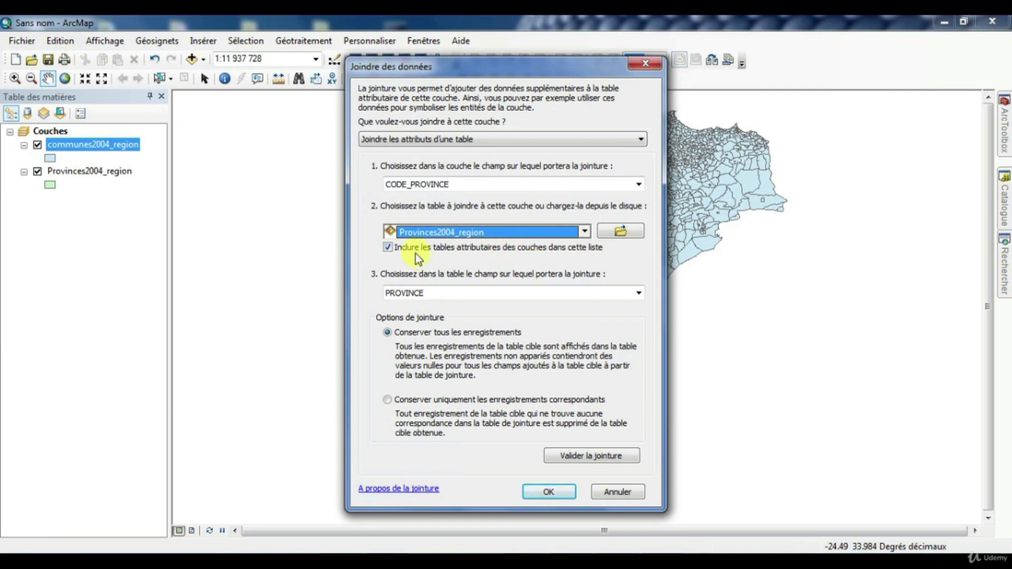
left_click(638, 293)
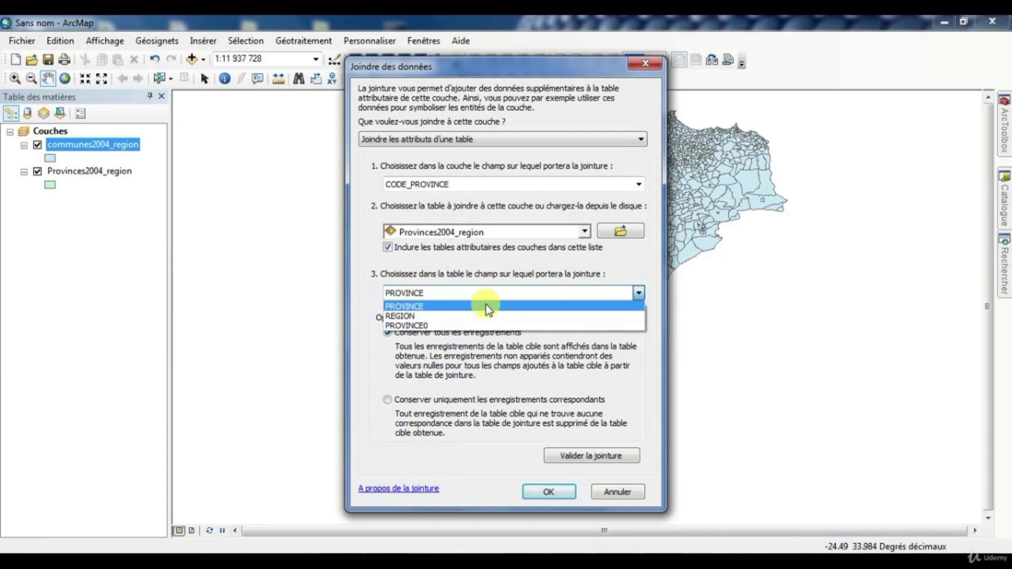
left_click(421, 325)
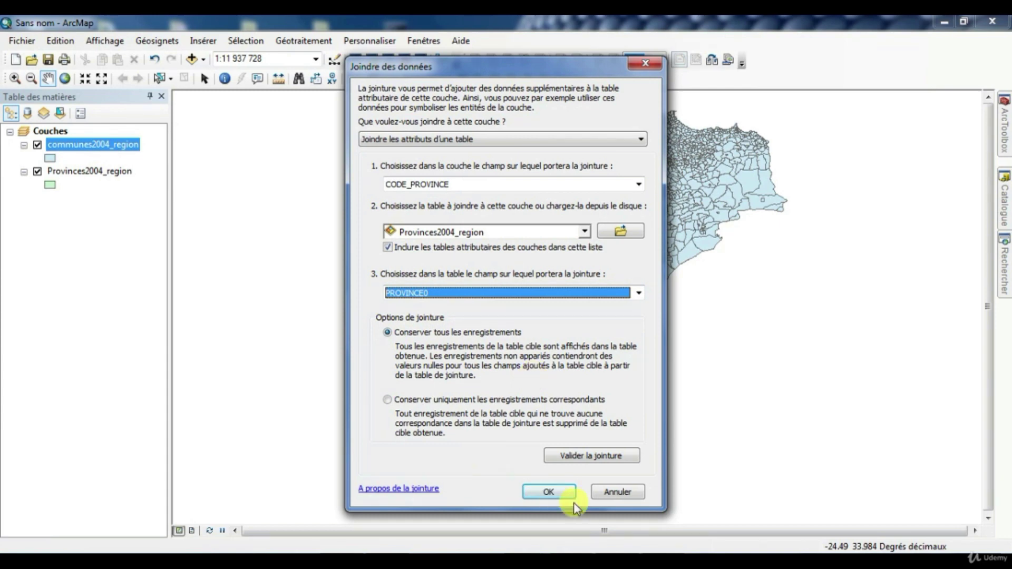
left_click(546, 491)
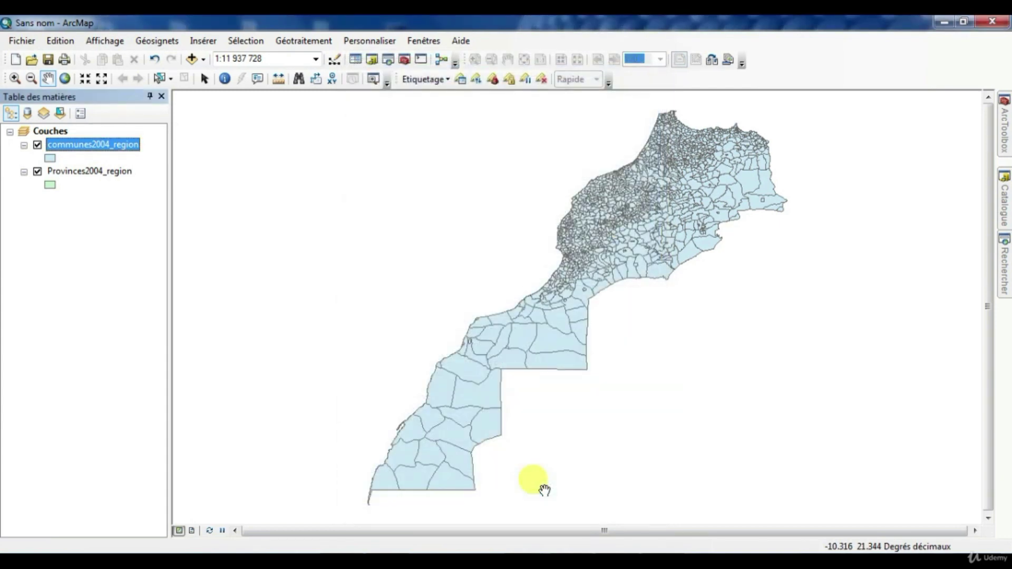
Step: Open the communes2004_region attribute table, examine the joined province columns beside the commune fields, and close the table
right_click(103, 147)
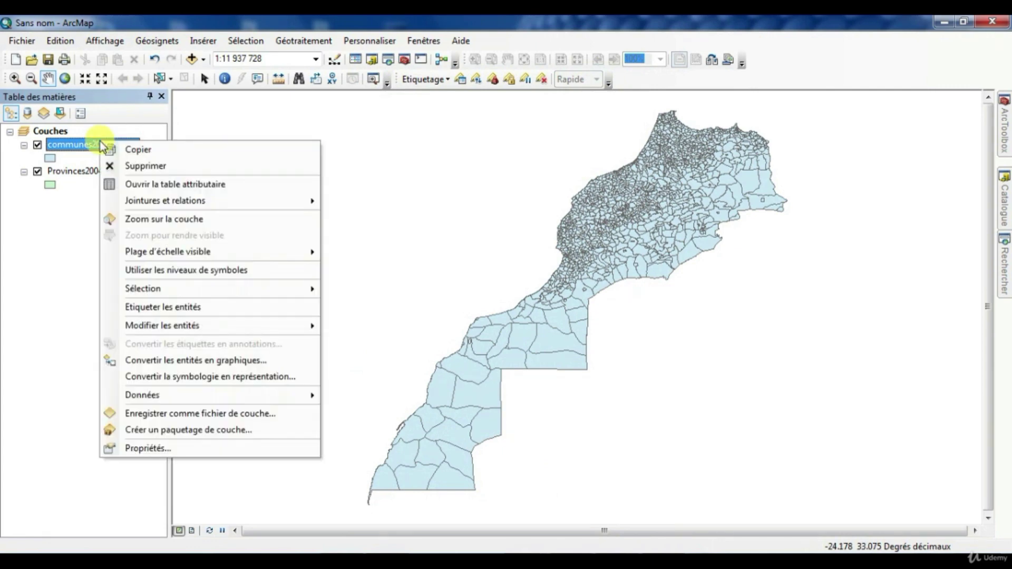
left_click(241, 185)
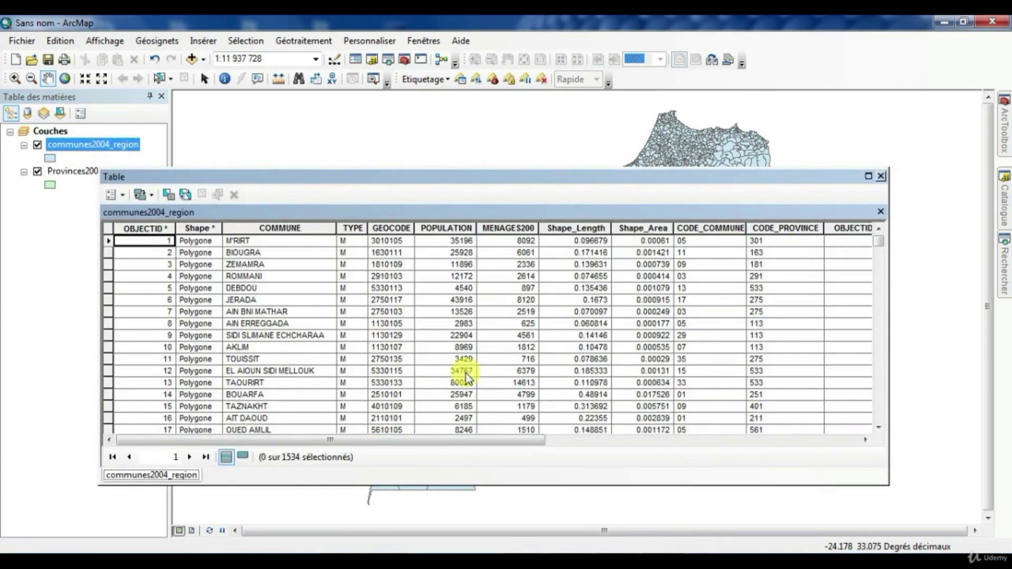
left_click(591, 440)
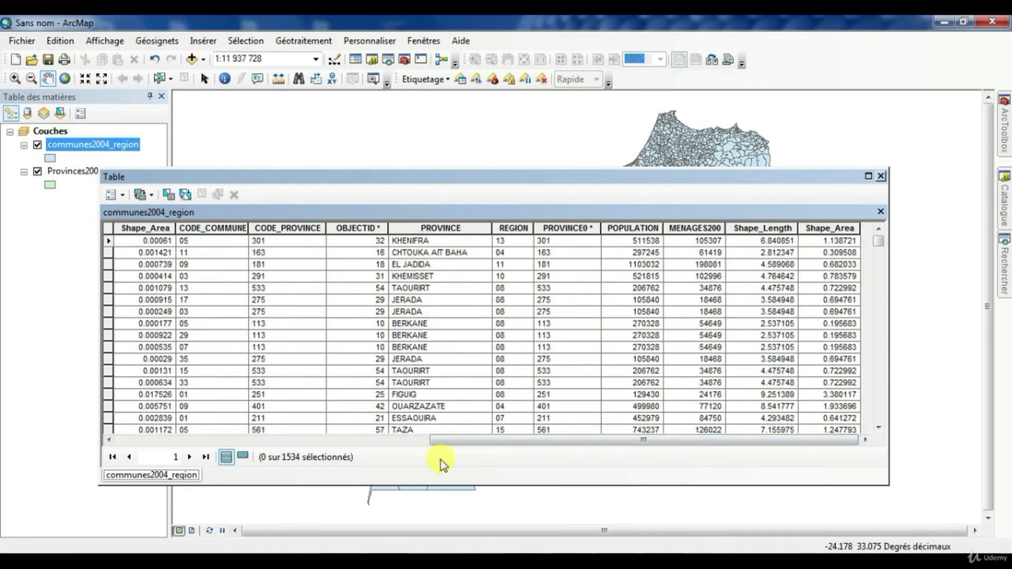
left_click(356, 441)
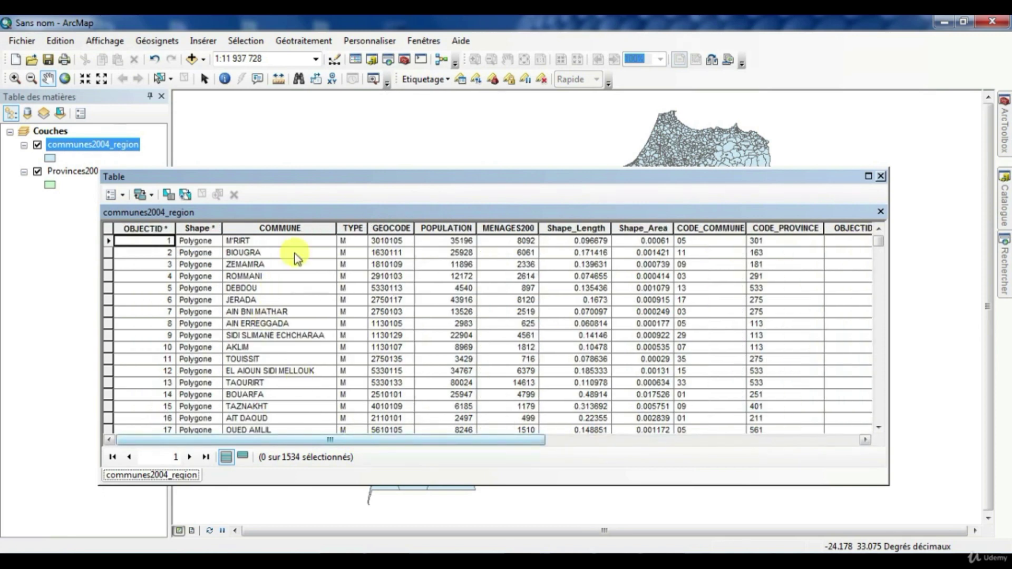
left_click(578, 439)
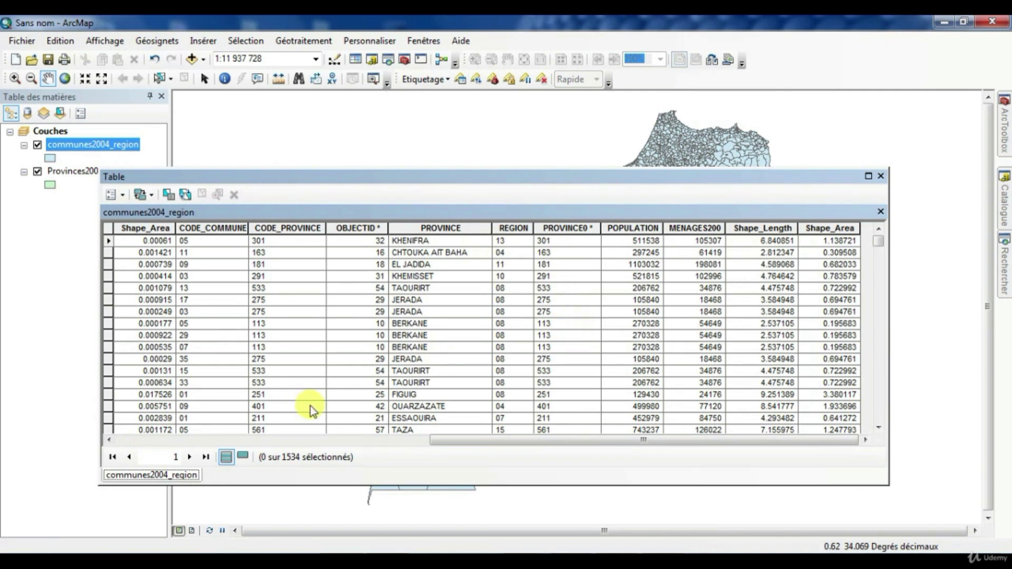
left_click(881, 177)
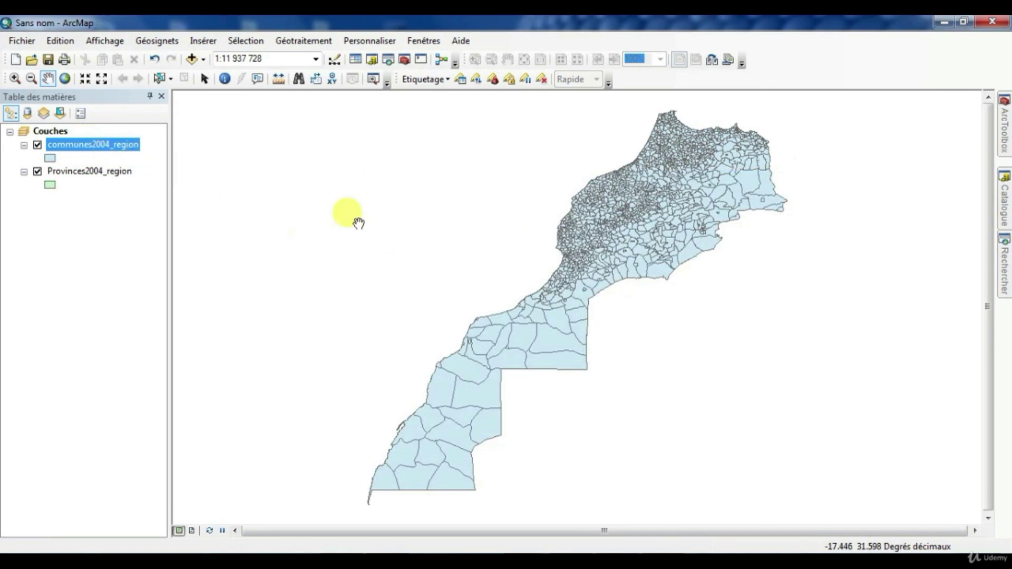
Step: Add the Regions2004_region feature class from the maroc dataset of geodatabase.gdb to the map
left_click(1002, 203)
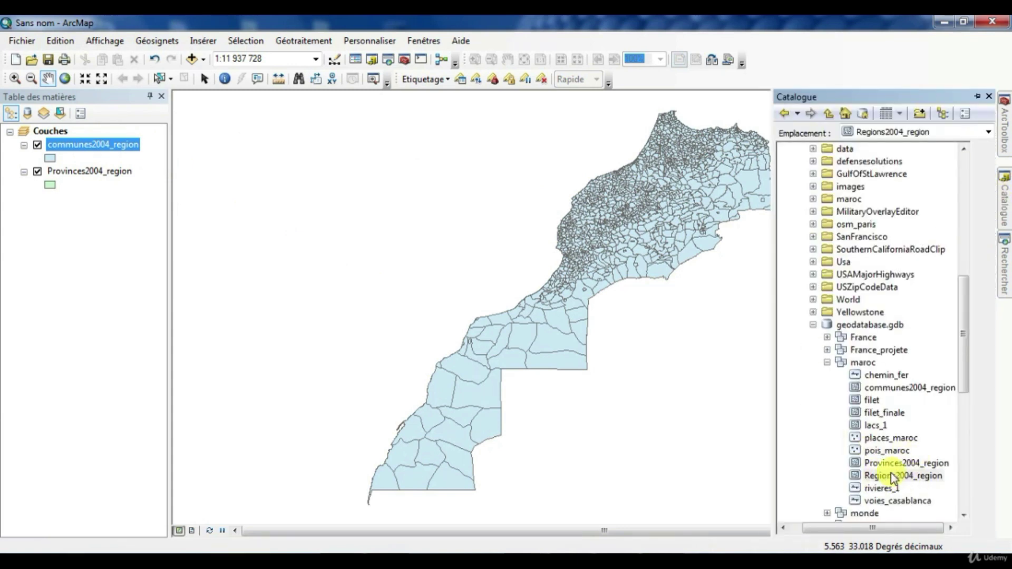
left_click_drag(892, 476, 671, 411)
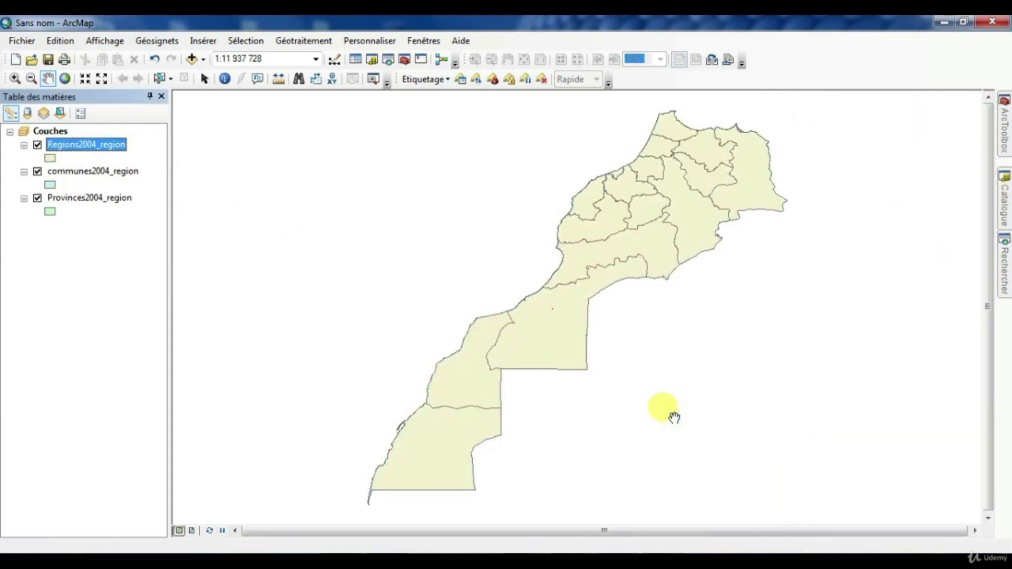
Step: Spatially join Regions2004_region to communes2004_region, giving each commune the attributes of the region polygon entirely containing it, with communes_join_region as the output
right_click(82, 174)
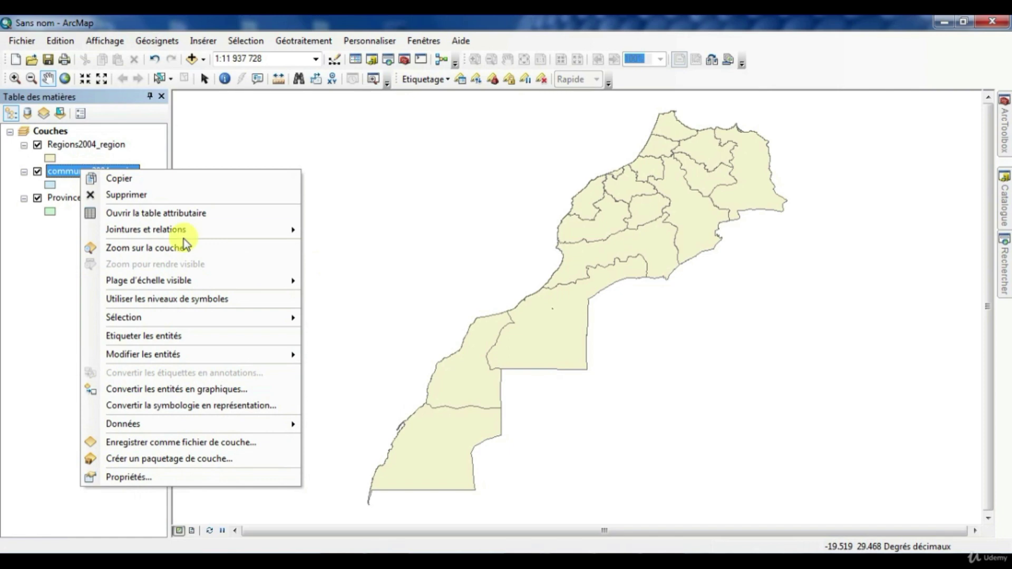
mouse_move(180, 233)
left_click(373, 231)
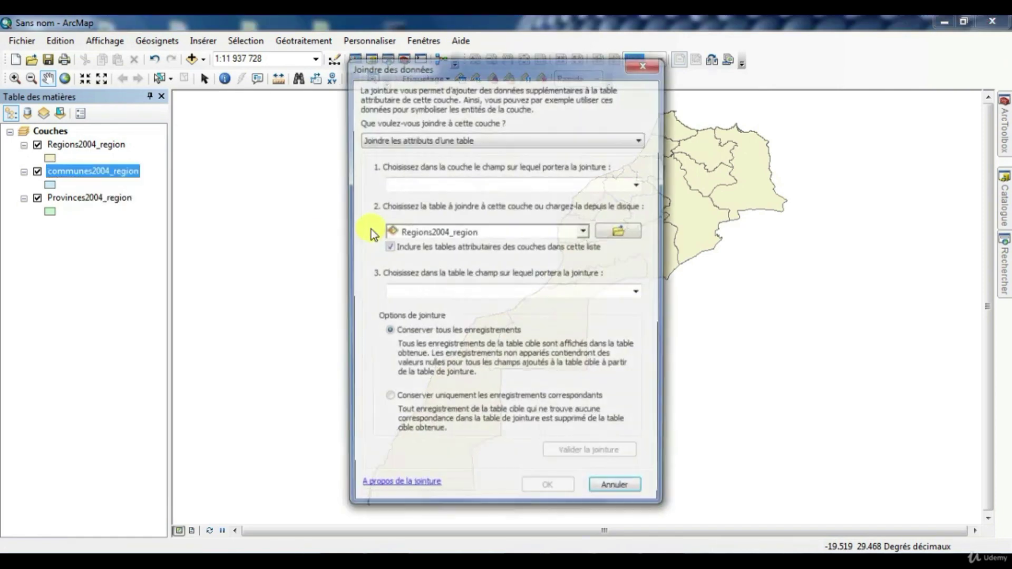
left_click(421, 140)
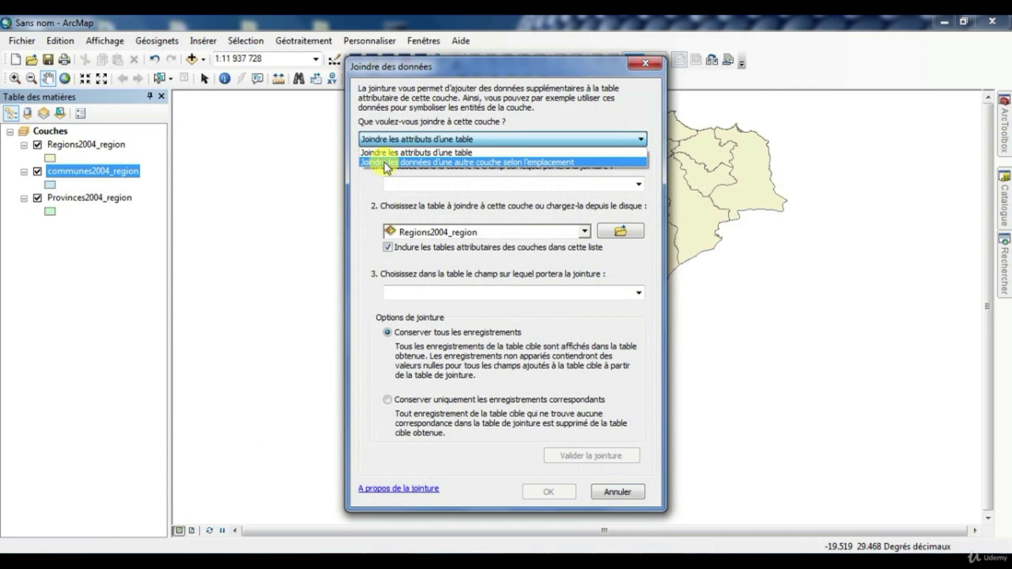
left_click(385, 163)
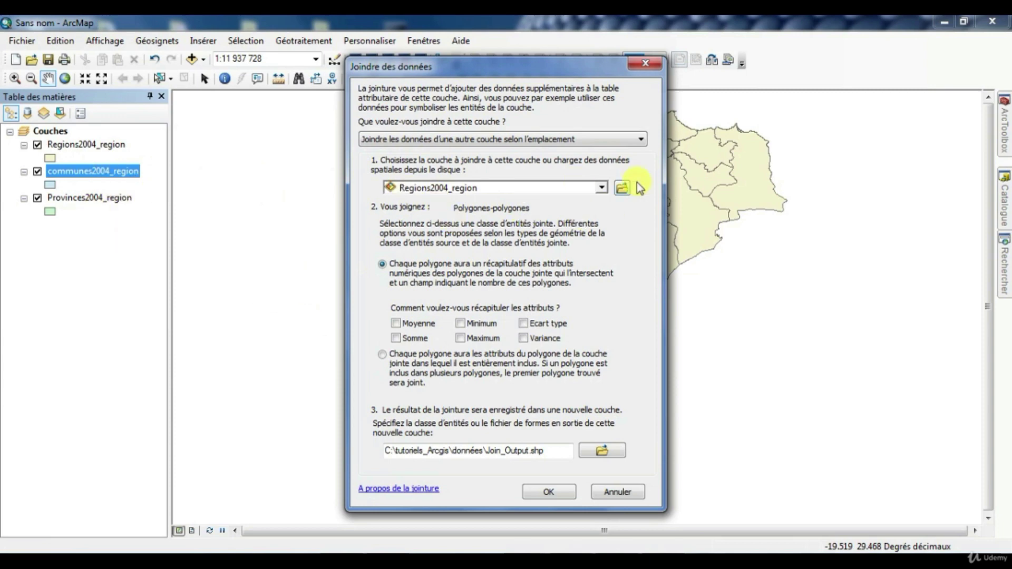
left_click(439, 188)
left_click(454, 202)
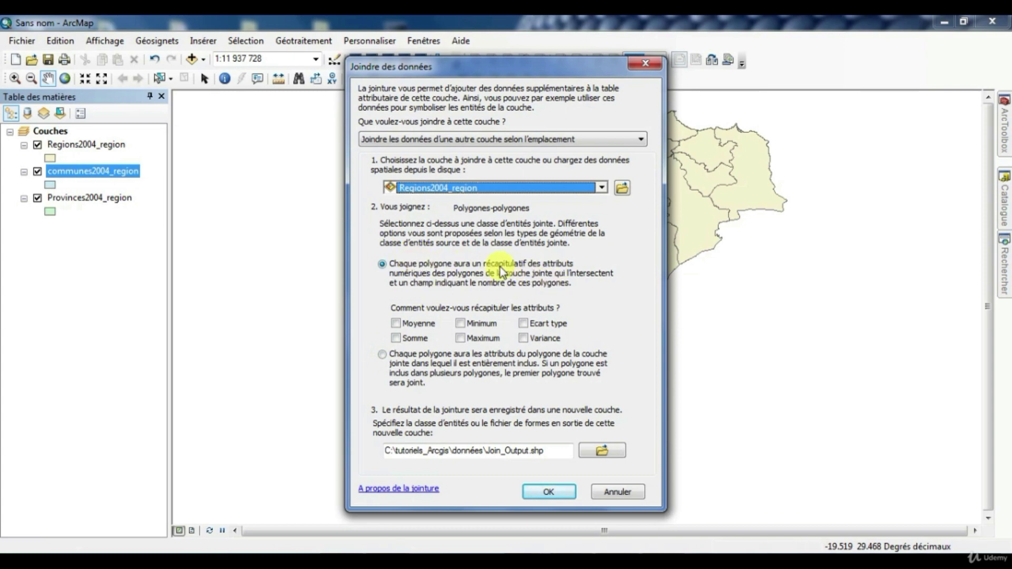
left_click(383, 357)
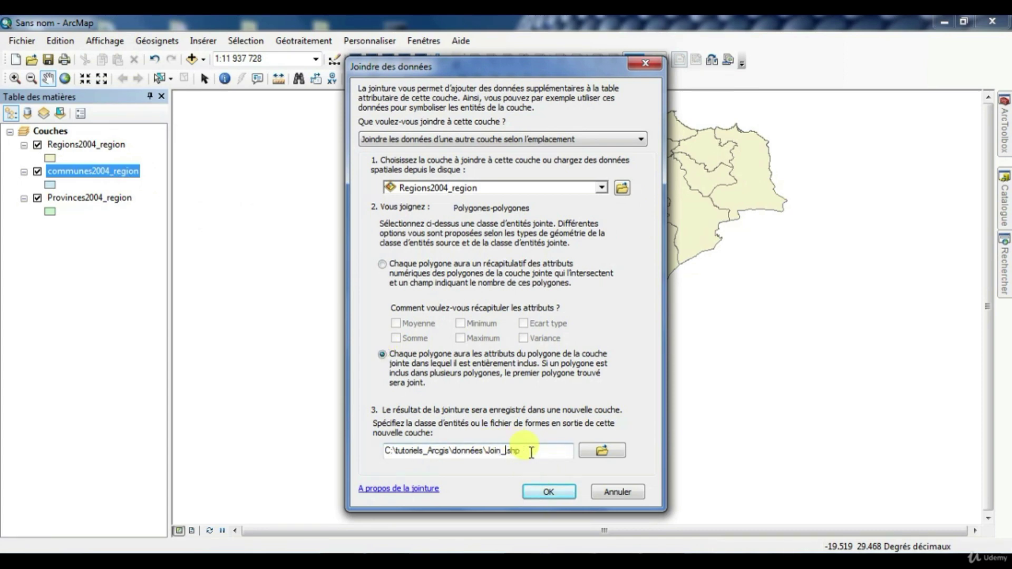
type("communes_j")
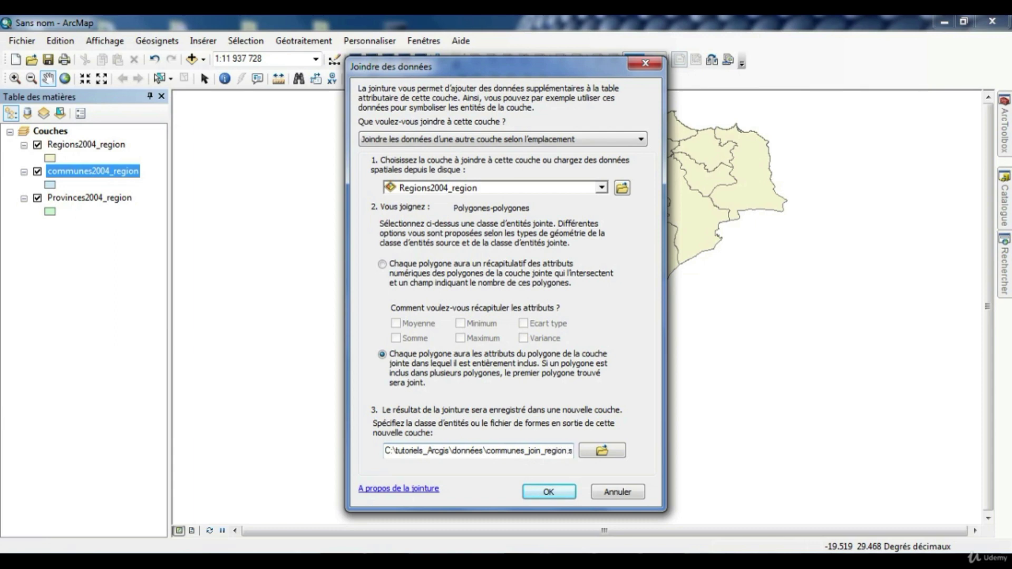
left_click(559, 495)
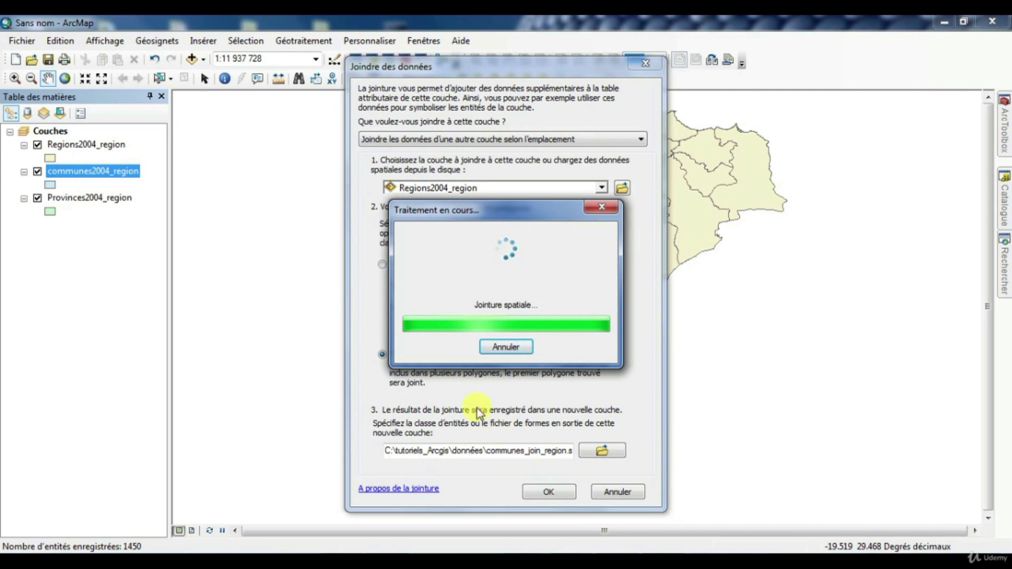
Step: Open the communes_join_region attribute table, examine the region columns joined to the communes, and close the table
left_click(105, 150)
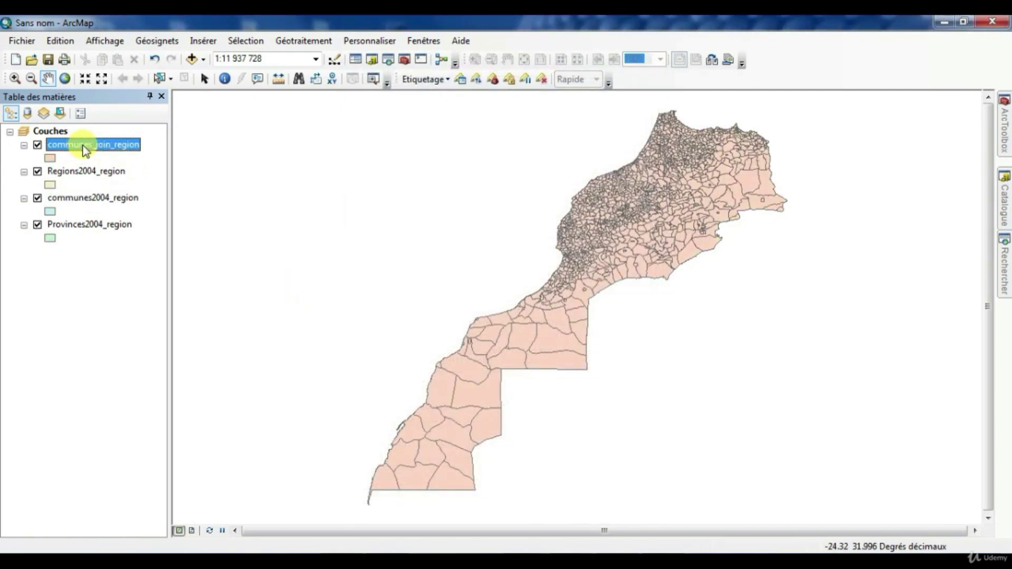
right_click(84, 146)
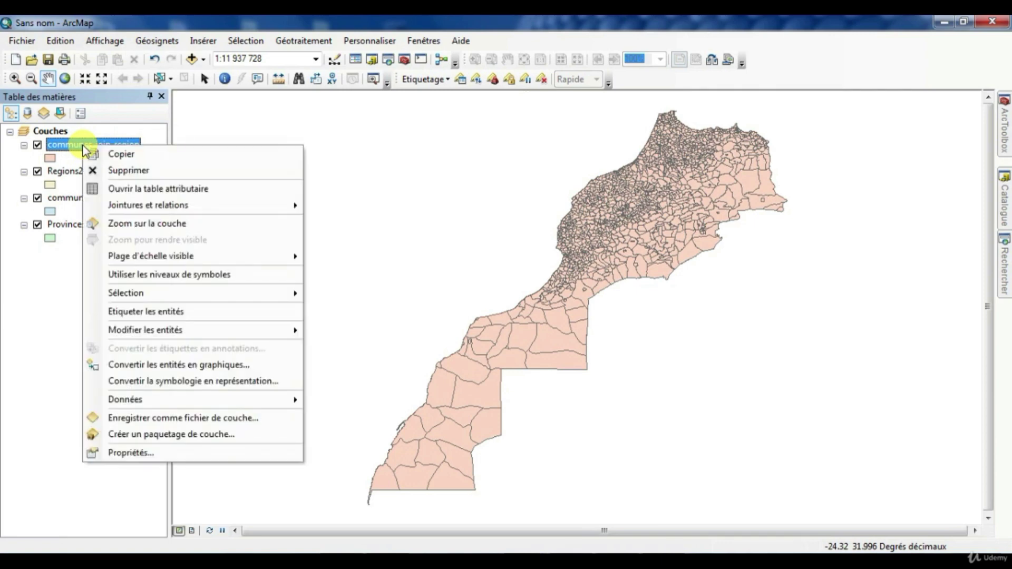
left_click(164, 189)
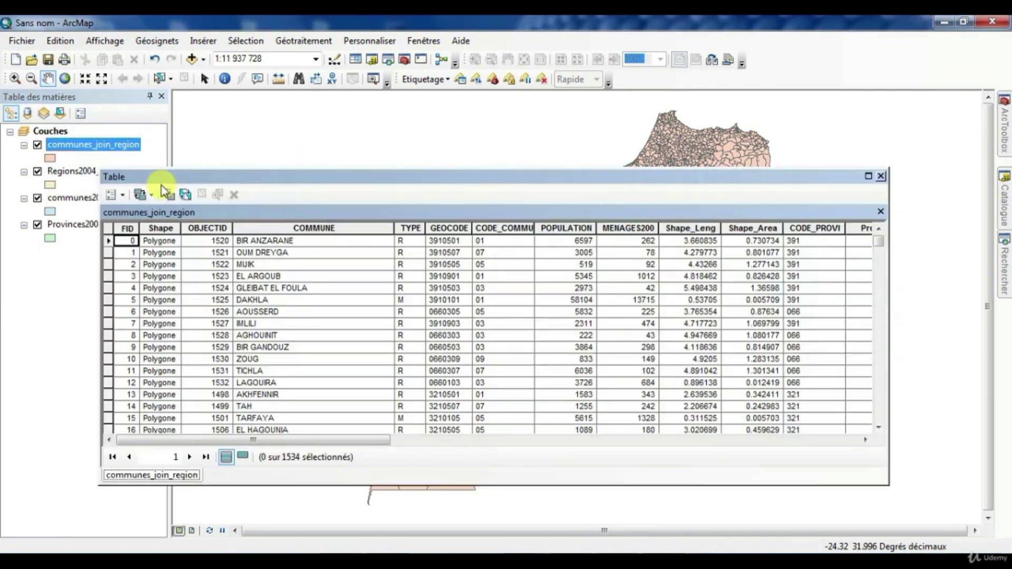
left_click(733, 441)
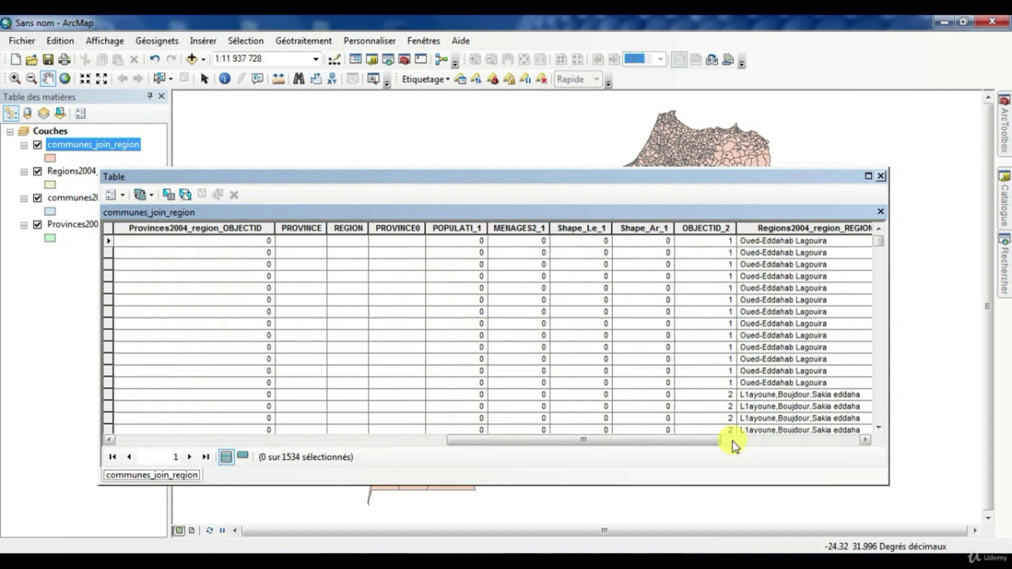
left_click(809, 440)
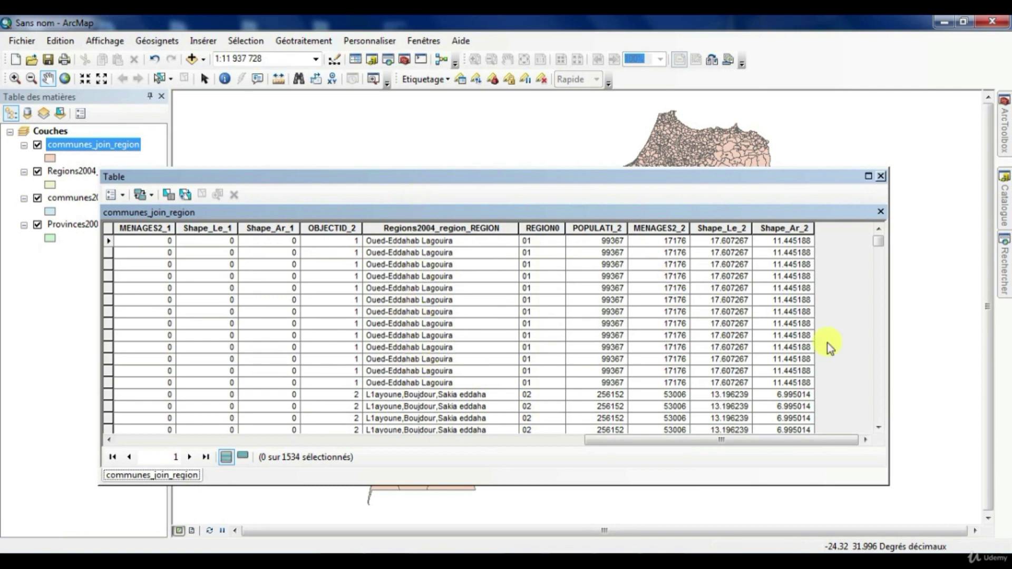
left_click(877, 393)
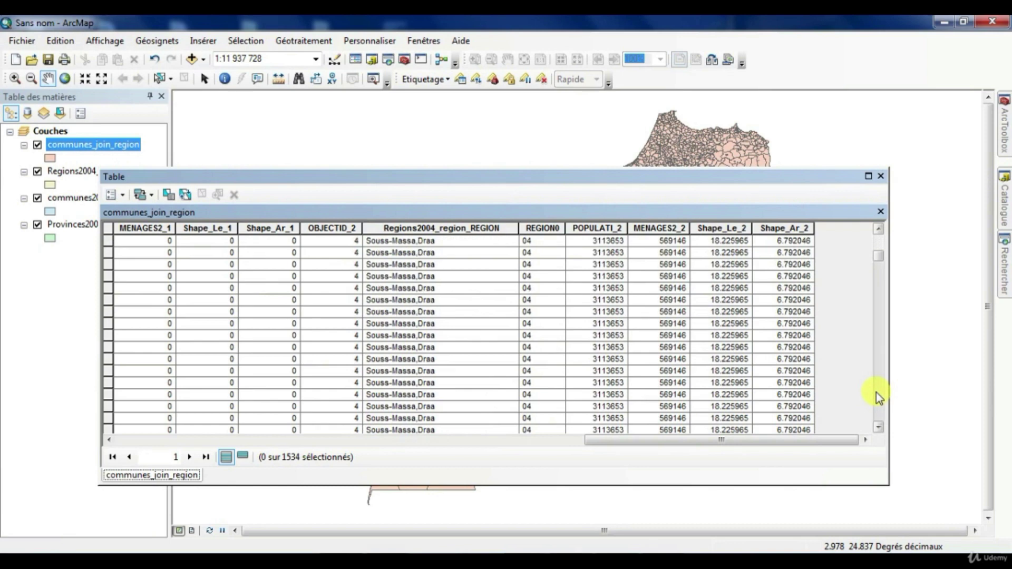
left_click(877, 393)
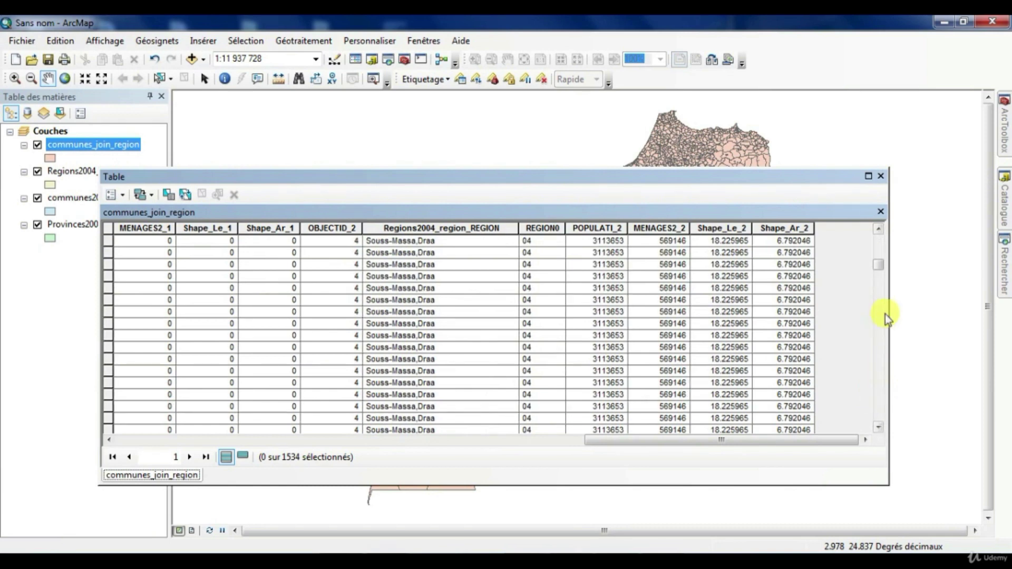
left_click_drag(880, 266, 879, 252)
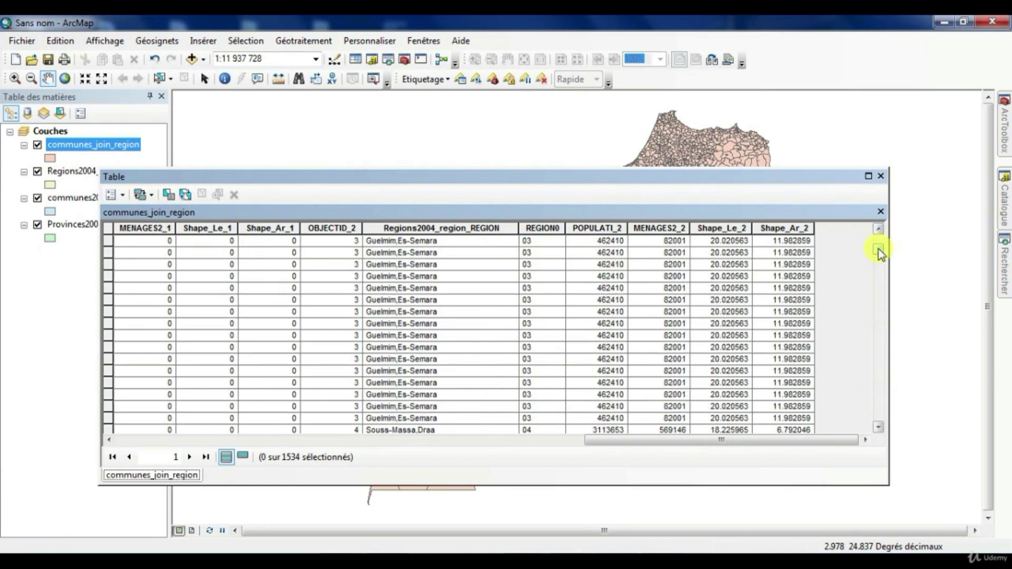
left_click(880, 176)
Step: Hide the communes2004_region and Provinces2004_region layers
left_click(15, 79)
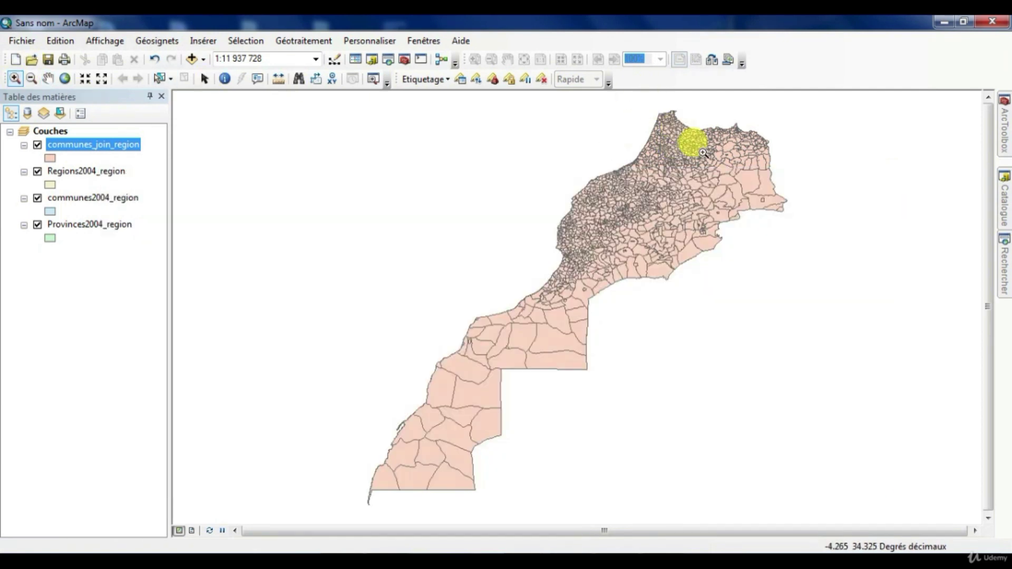
left_click_drag(700, 157, 641, 106)
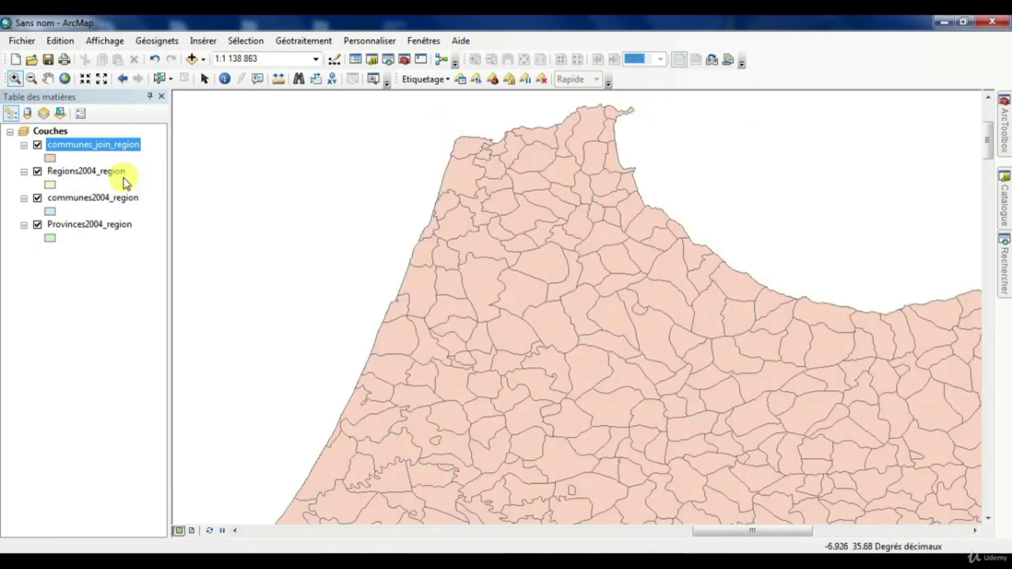
left_click(37, 199)
left_click(38, 226)
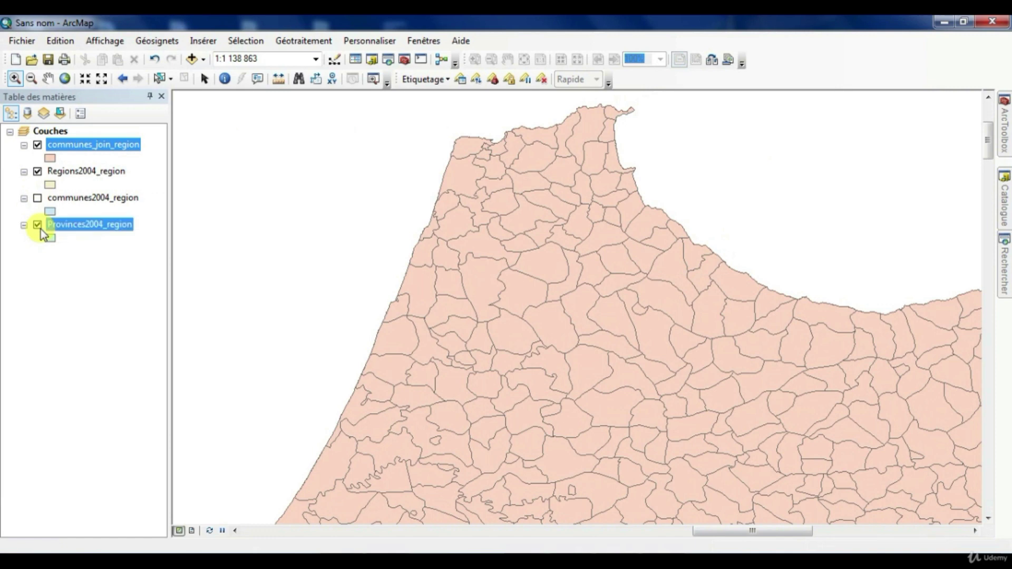
Step: Identify the commune at Morocco's northwestern tip across all visible layers and compare its joined region fields with the Regions2004_region feature
left_click(224, 79)
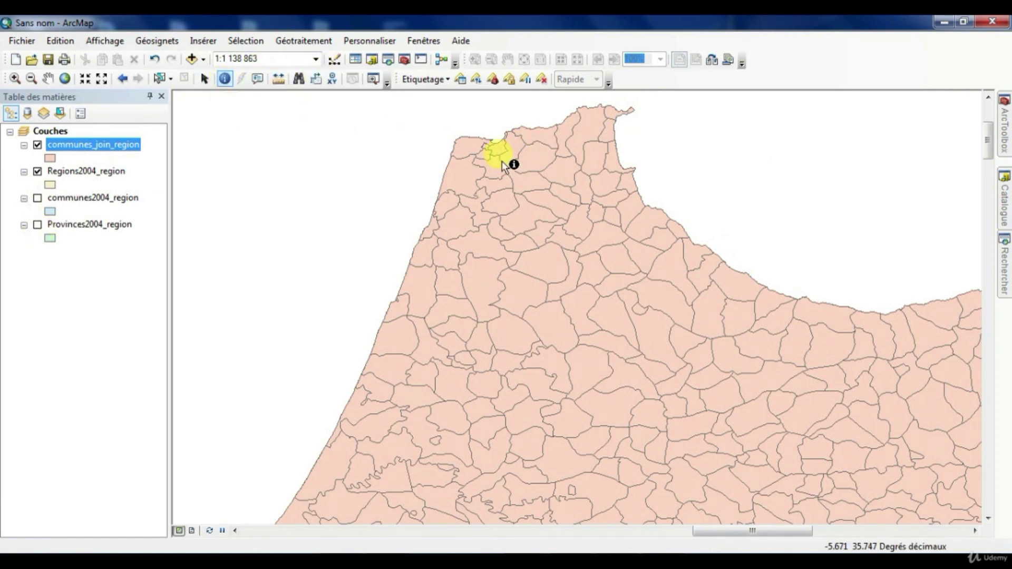
left_click(465, 147)
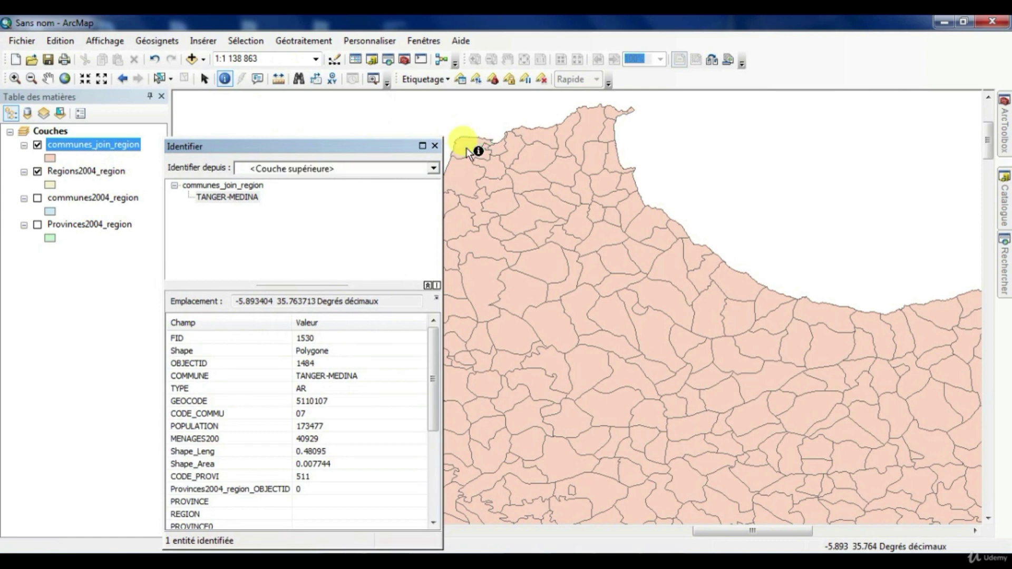
left_click(433, 169)
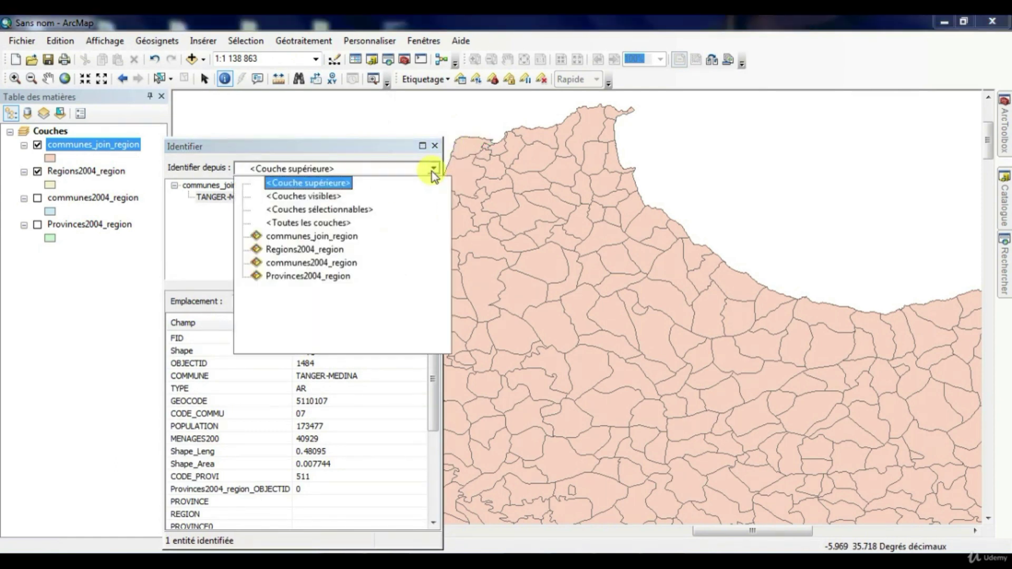
left_click(316, 199)
left_click(466, 144)
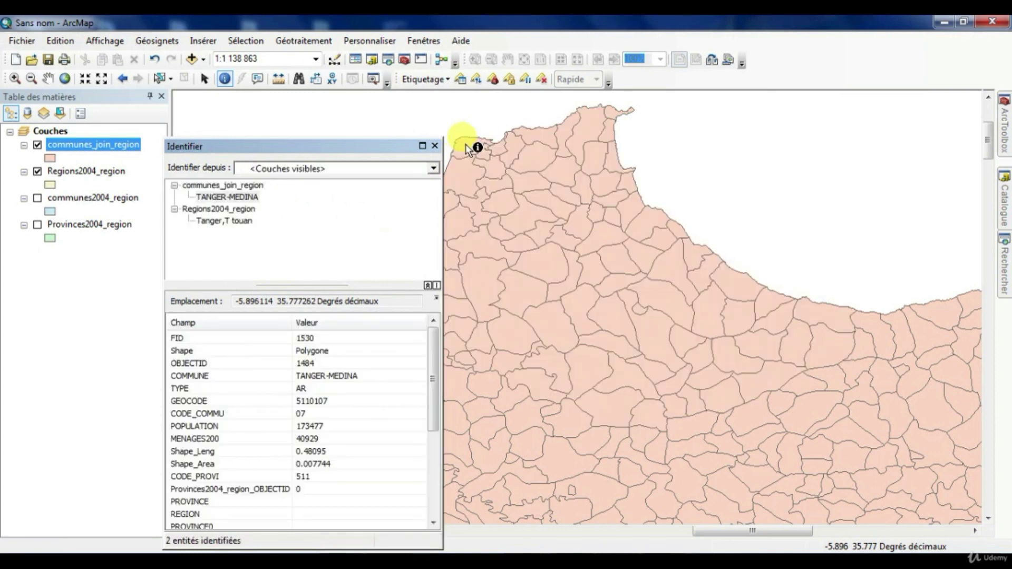
left_click(227, 197)
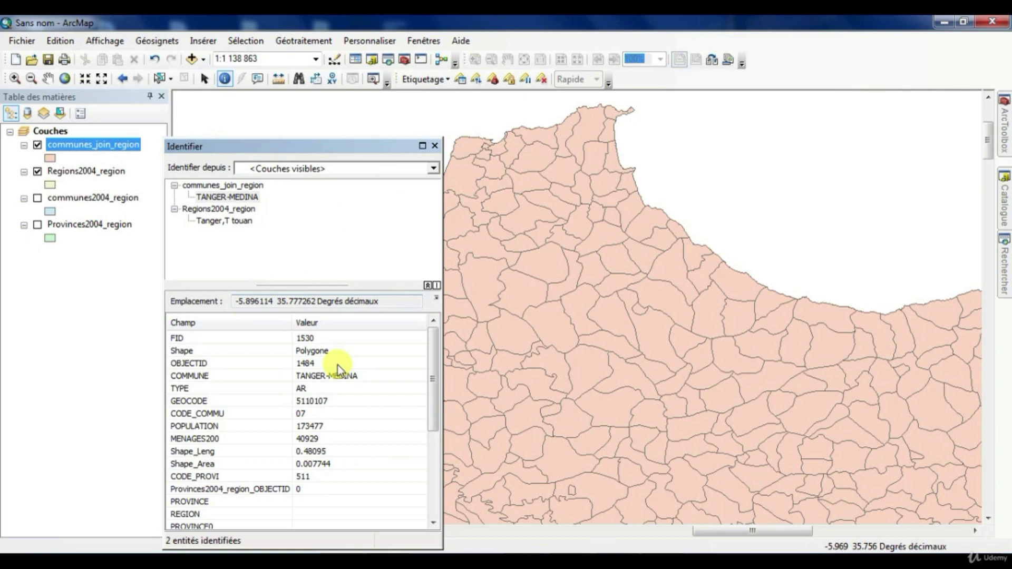
left_click(430, 446)
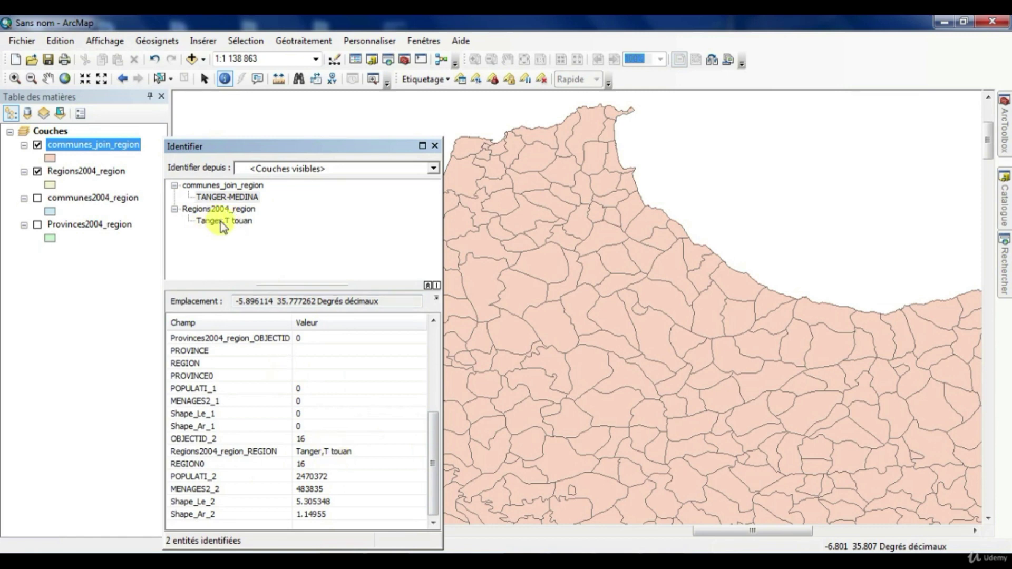
Step: Identify a small commune near the southwestern coast, compare its joined region with the Regions2004_region feature, and close the identification results
left_click(64, 78)
left_click(15, 78)
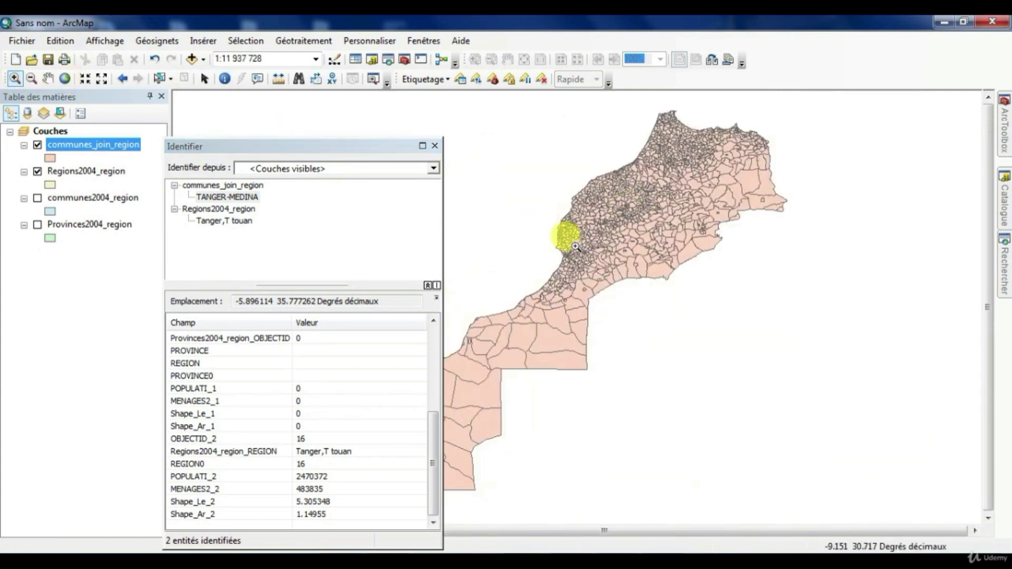
left_click_drag(543, 255, 574, 279)
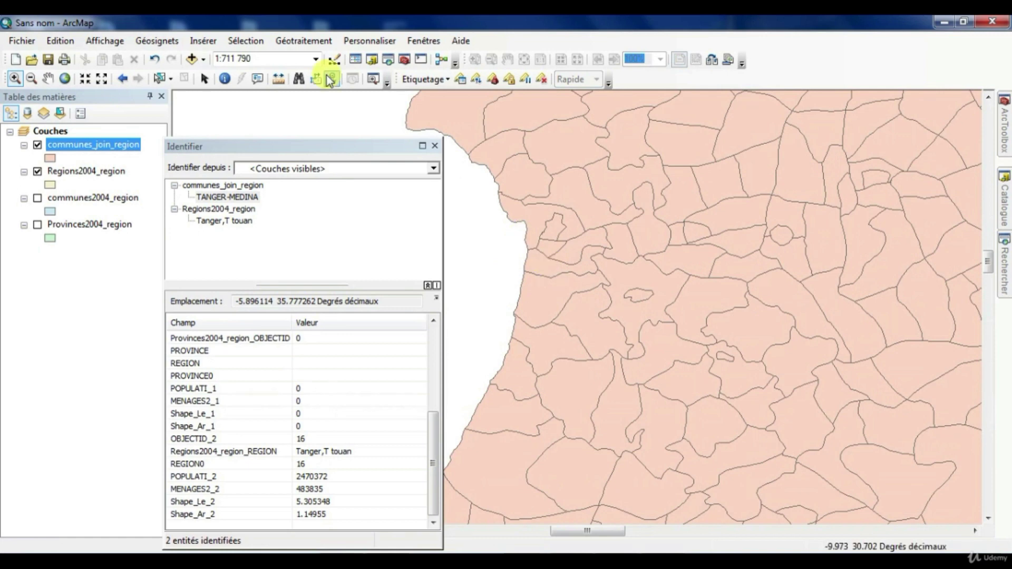
left_click(225, 81)
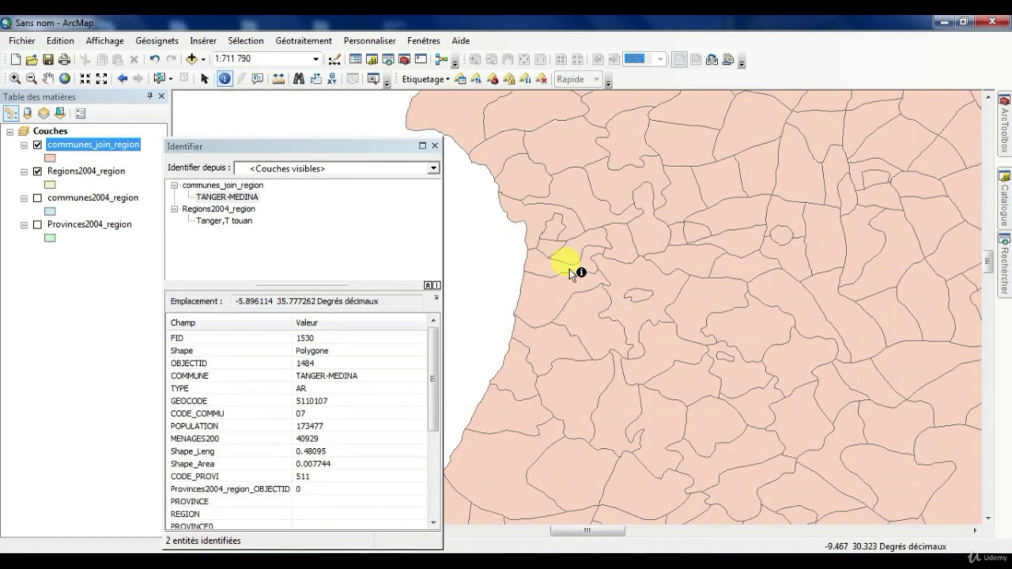
left_click(552, 230)
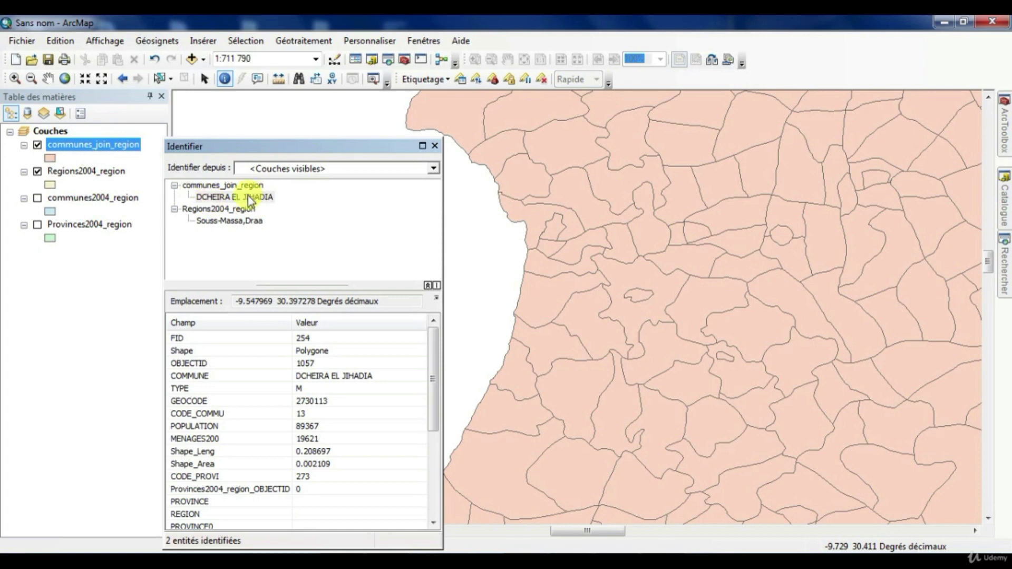
left_click(434, 444)
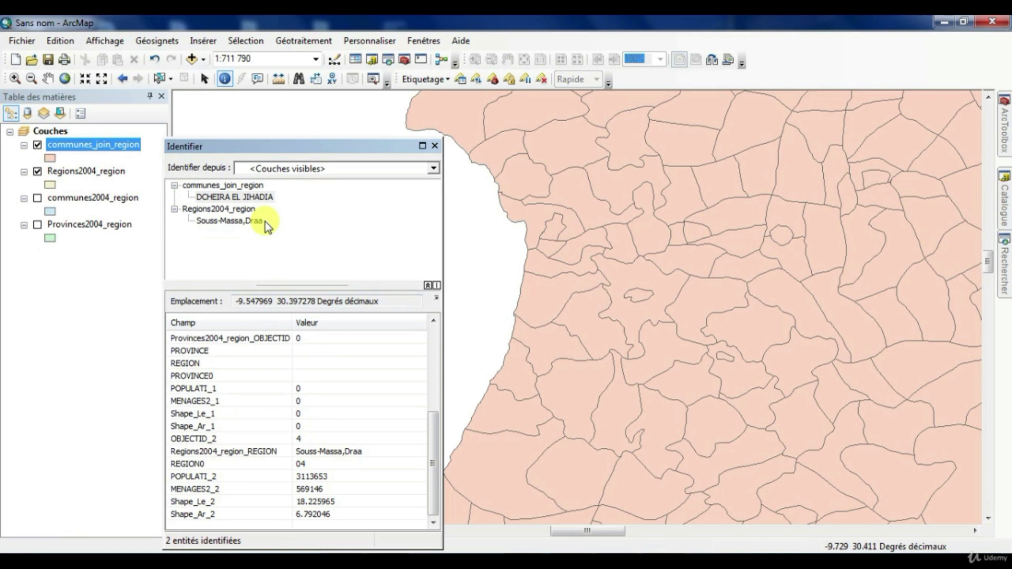
left_click(435, 146)
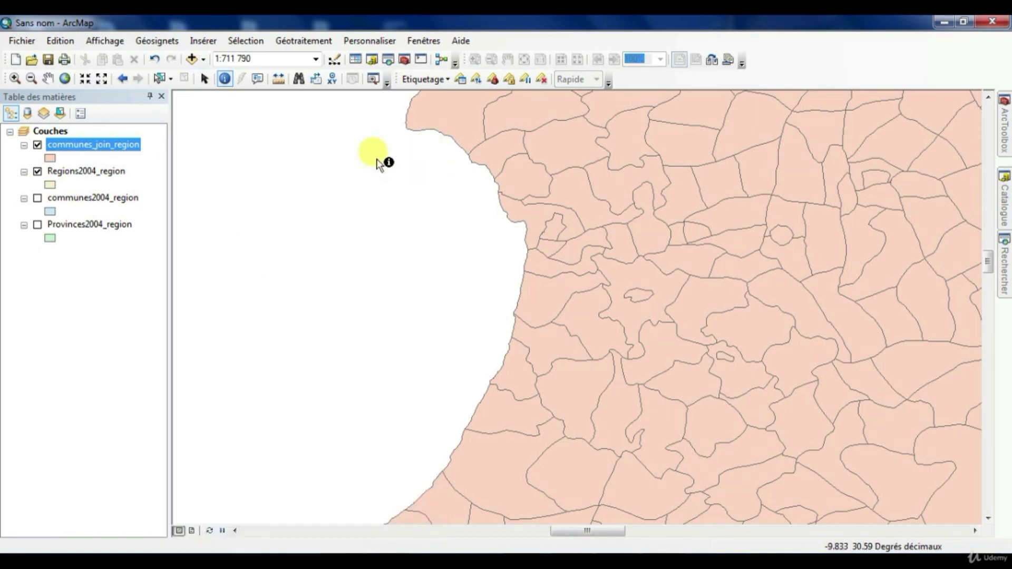
Step: Remove all joins from the communes2004_region layer
right_click(100, 199)
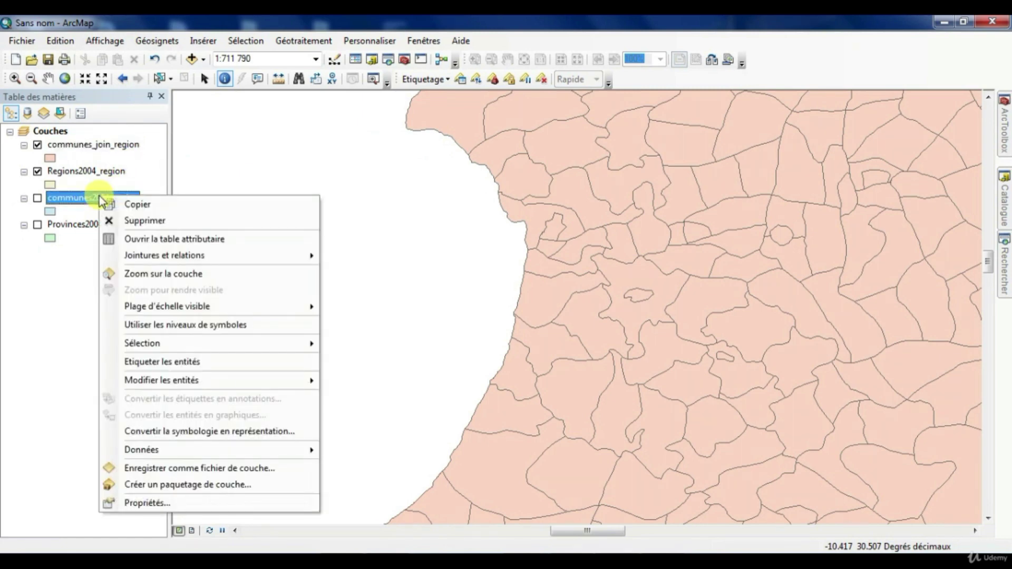
mouse_move(205, 257)
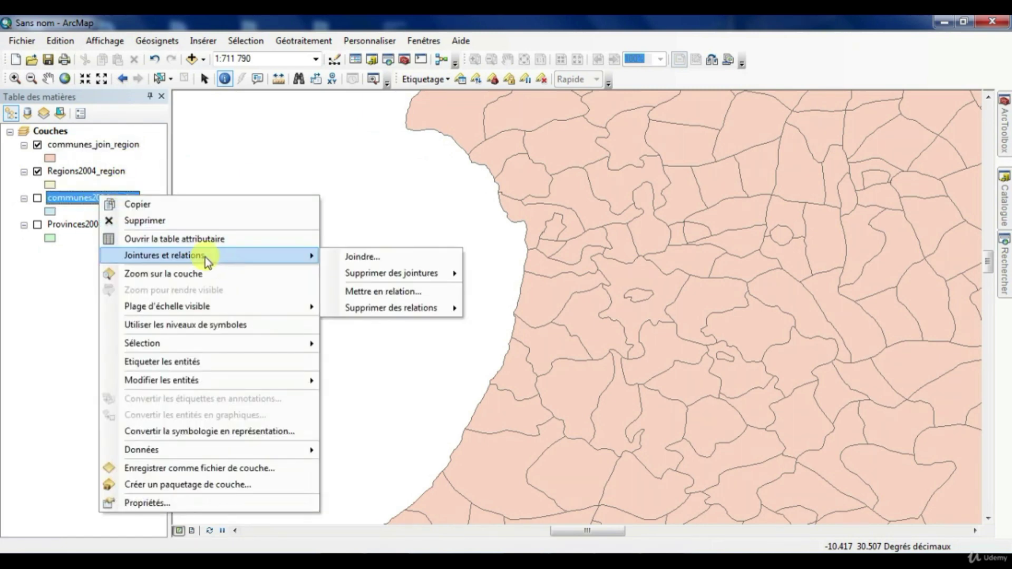
mouse_move(416, 276)
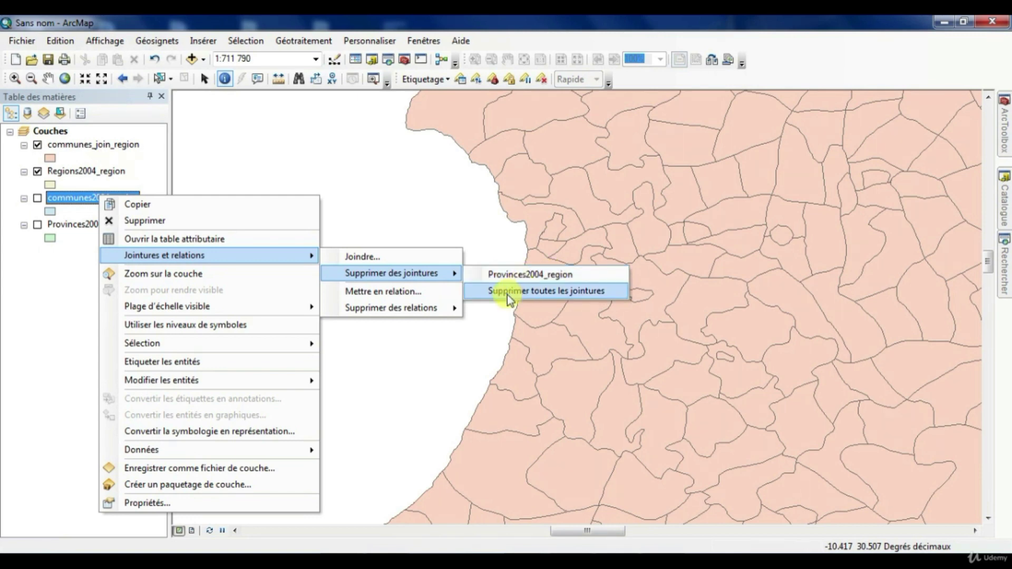
left_click(543, 292)
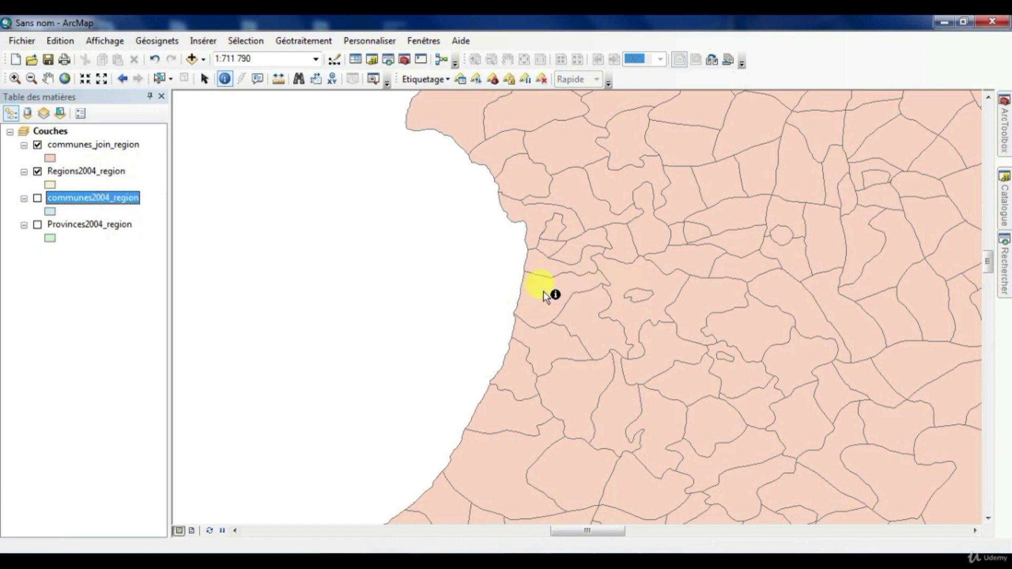
Step: Check whether the communes_join_region layer has any joins that can be removed
left_click(77, 145)
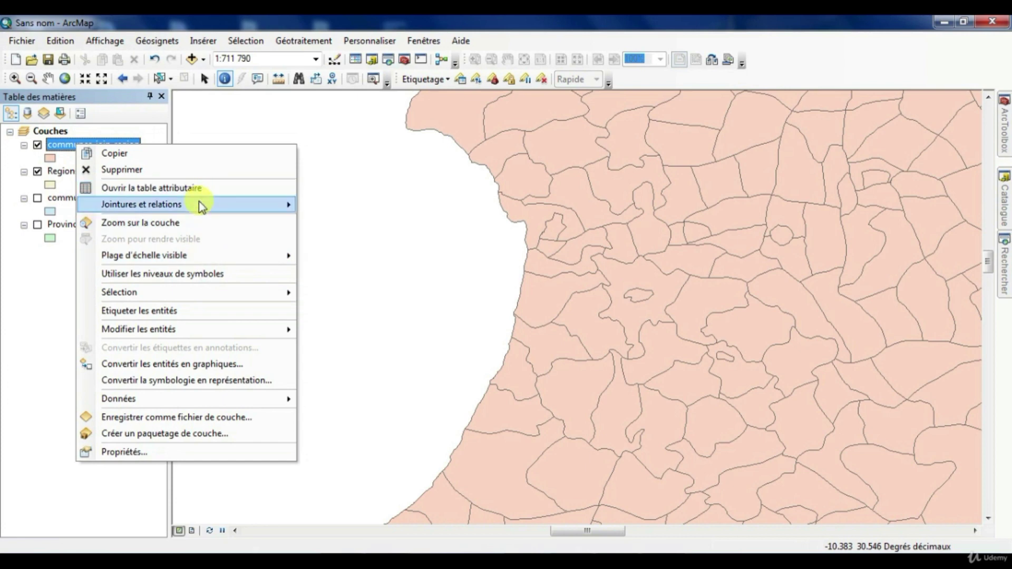
mouse_move(199, 202)
mouse_move(379, 224)
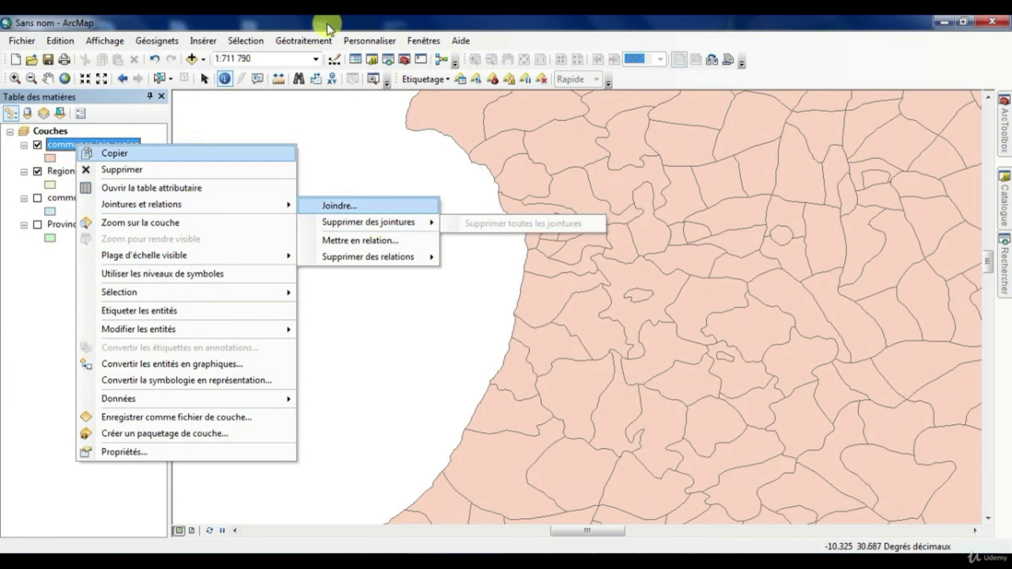
left_click(303, 22)
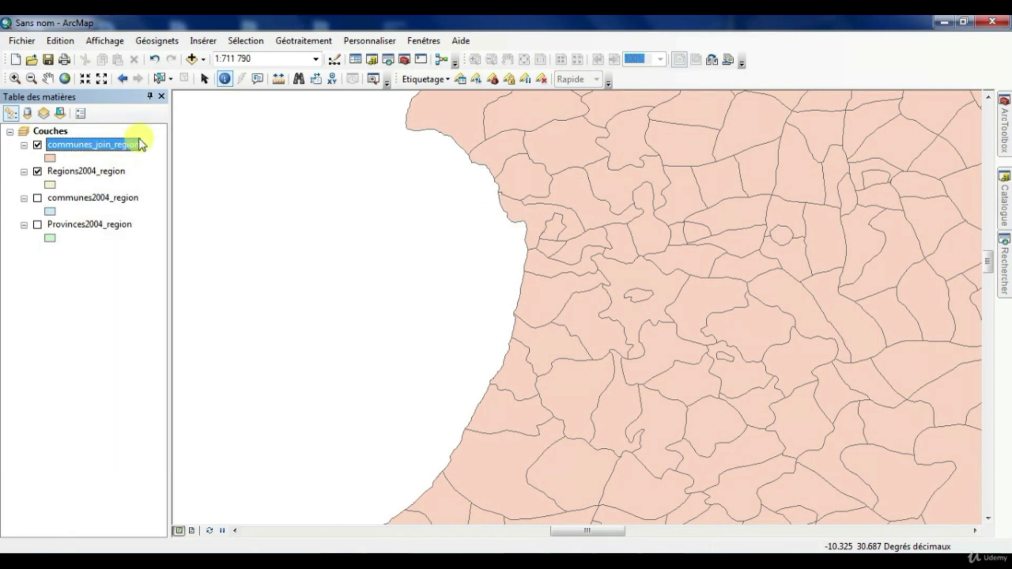
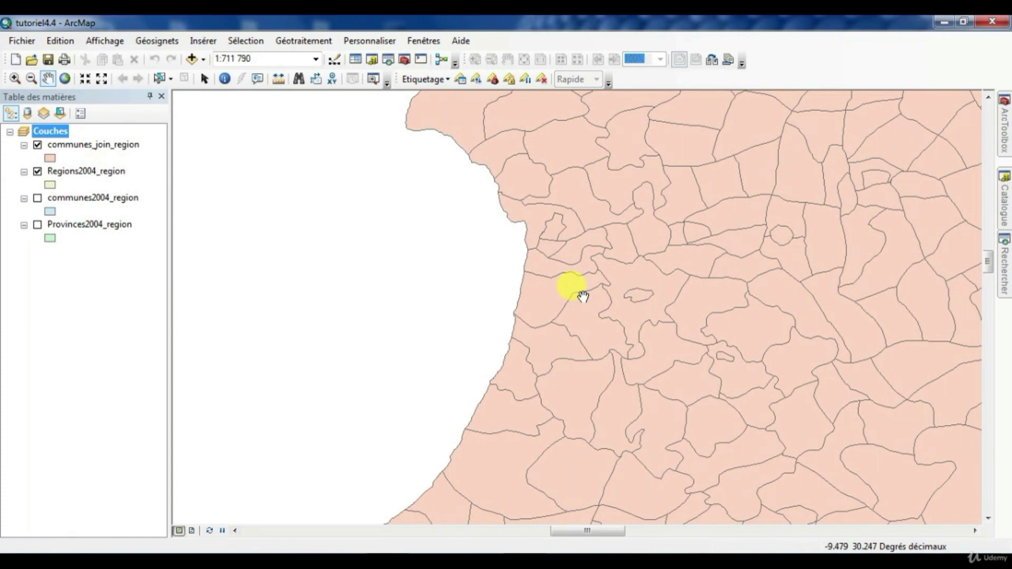
Step: Save the map document under the new name tutoriel4.5.mxd in the tutoriel 4 folder
left_click(23, 40)
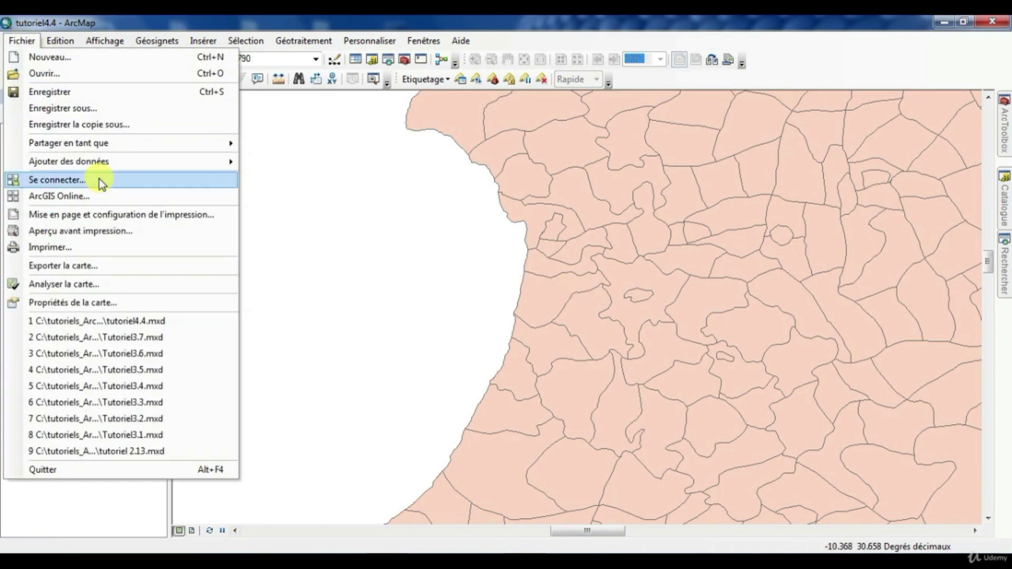
left_click(86, 108)
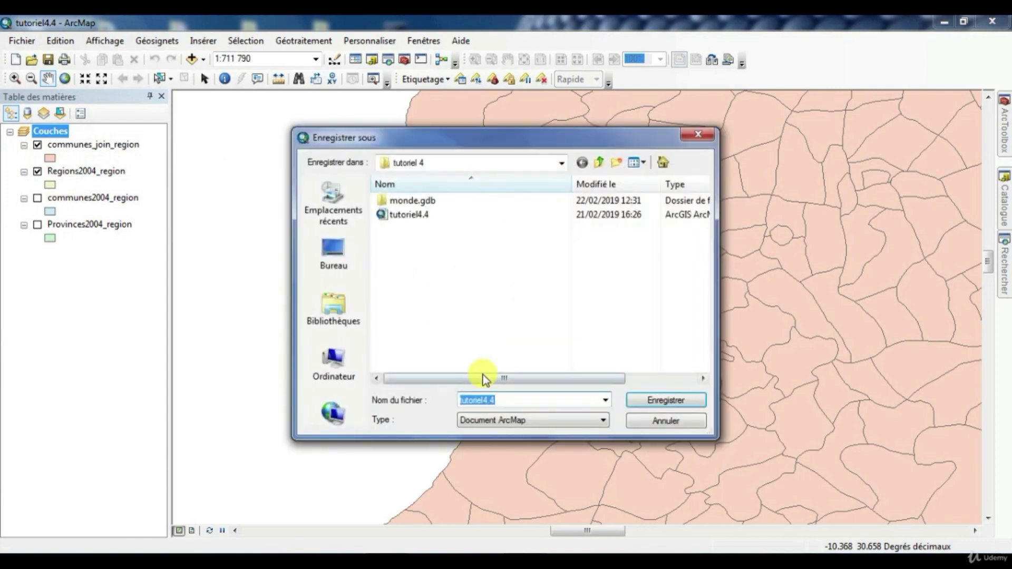
left_click(492, 400)
key("BackSpace")
type("5.mxd")
double_click(499, 401)
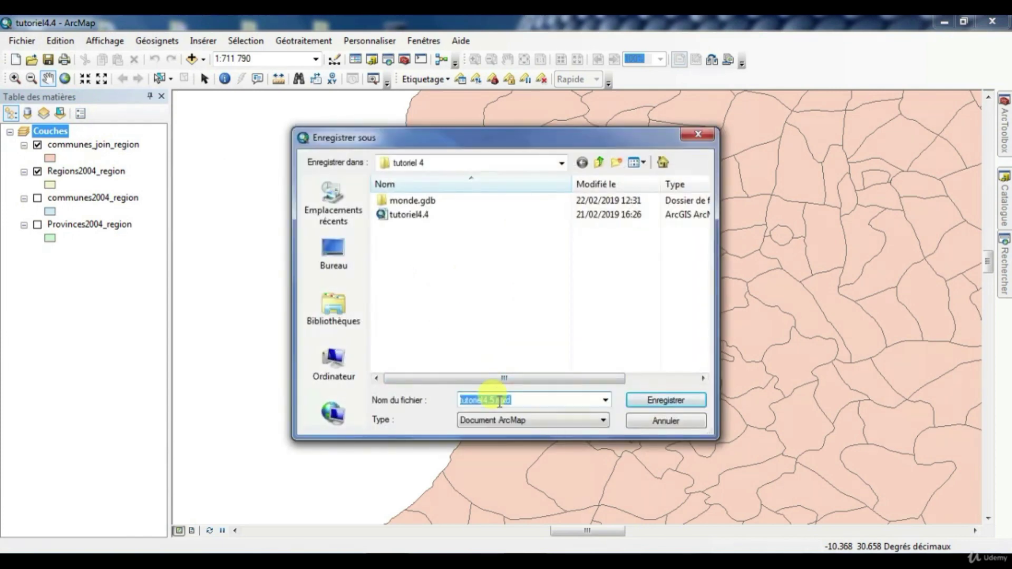
key("Return")
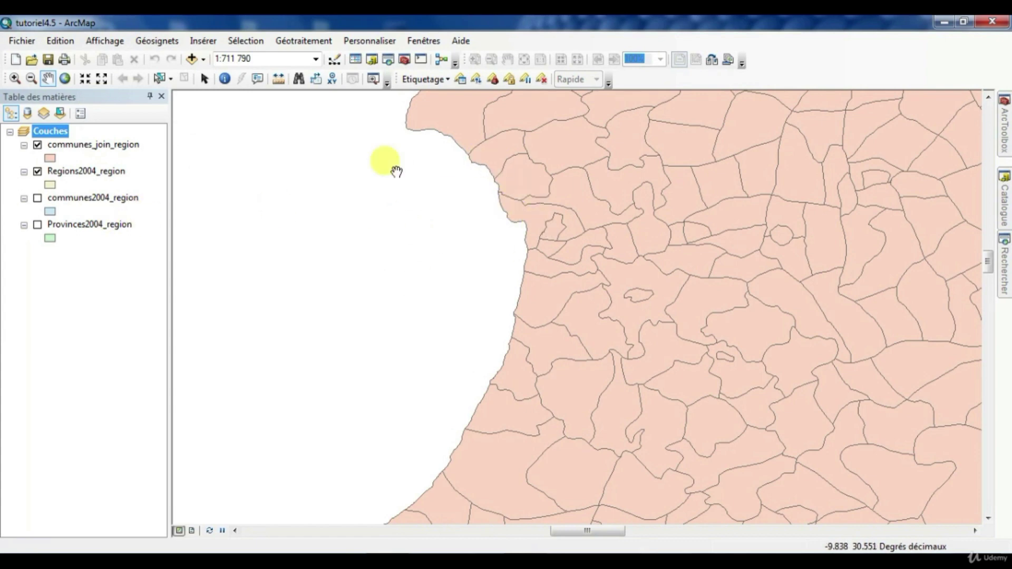
Step: Hide the communes_join_region and Regions2004_region layers and show communes2004_region
left_click(37, 145)
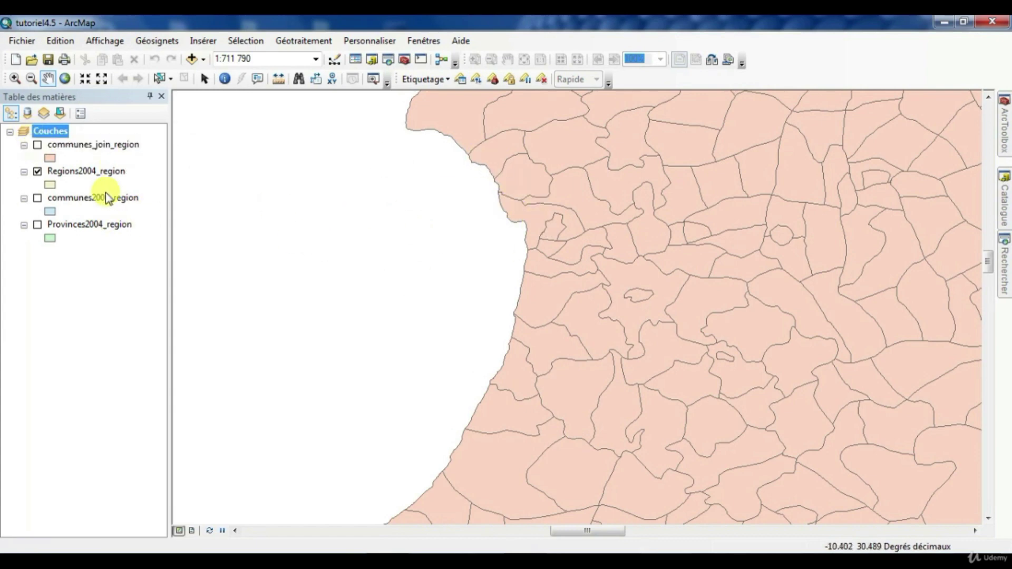
left_click(37, 199)
left_click(37, 172)
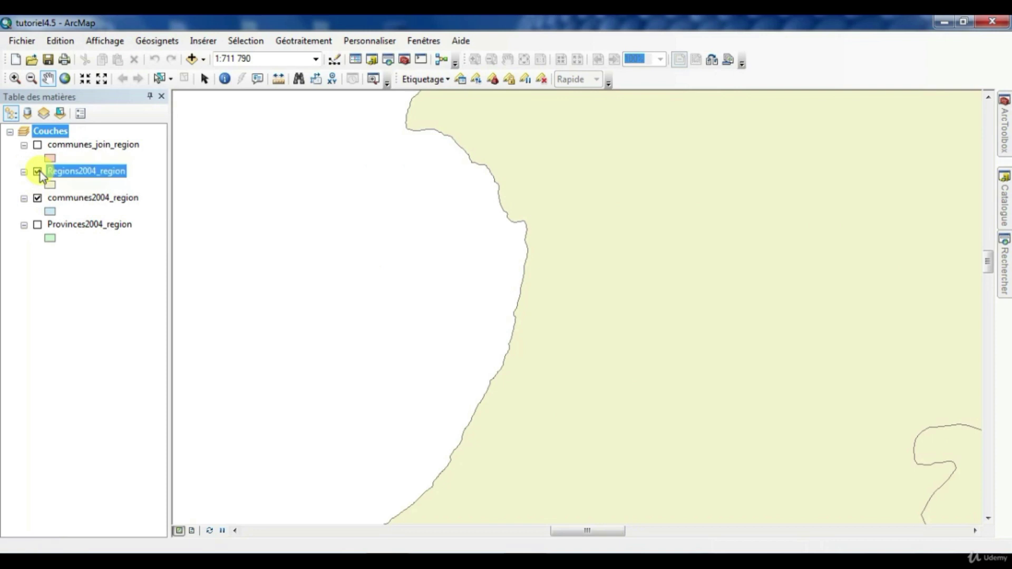
Step: Open the communes2004_region attribute table and widen its window
right_click(82, 203)
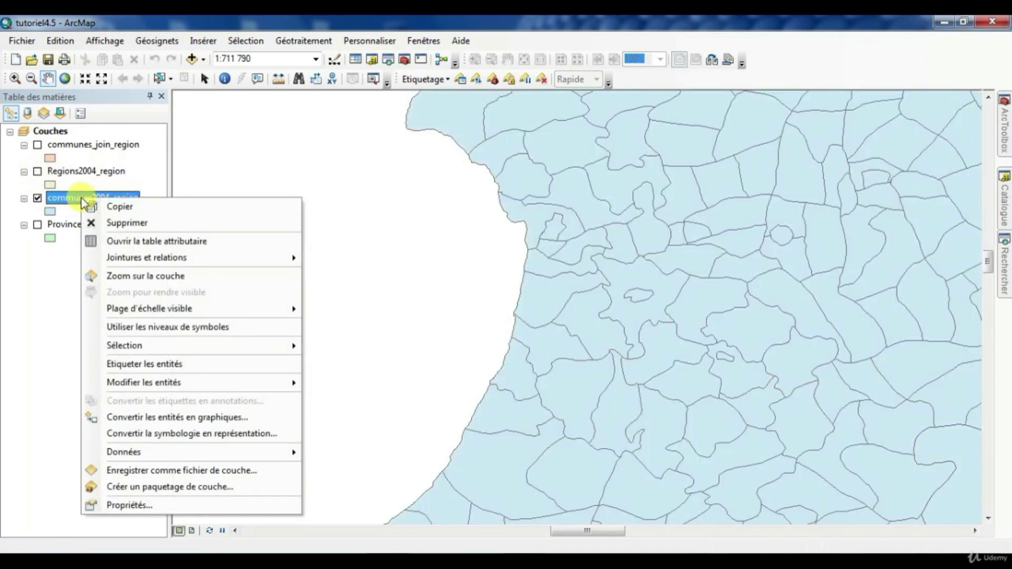
left_click(134, 241)
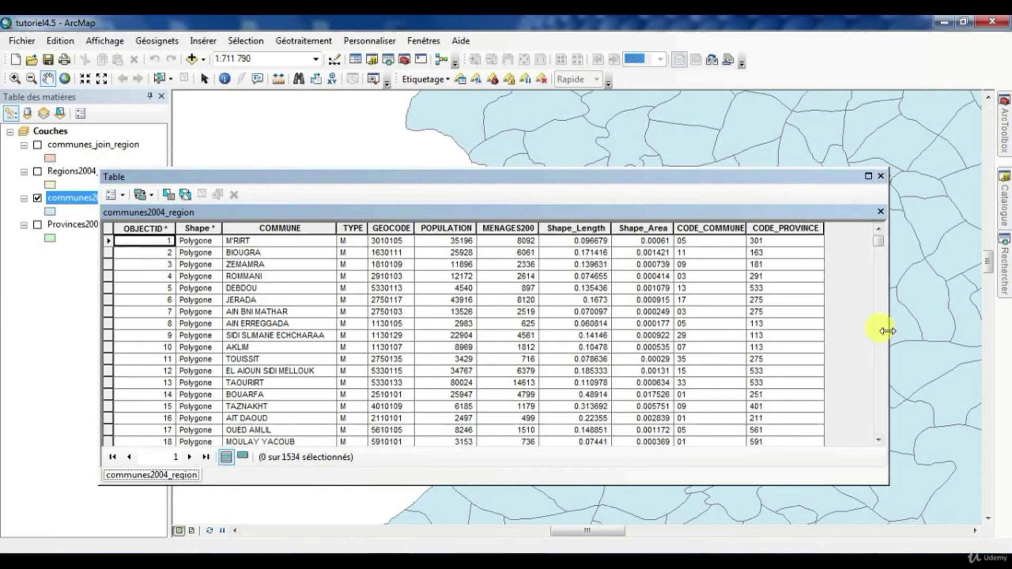
left_click_drag(889, 331, 954, 337)
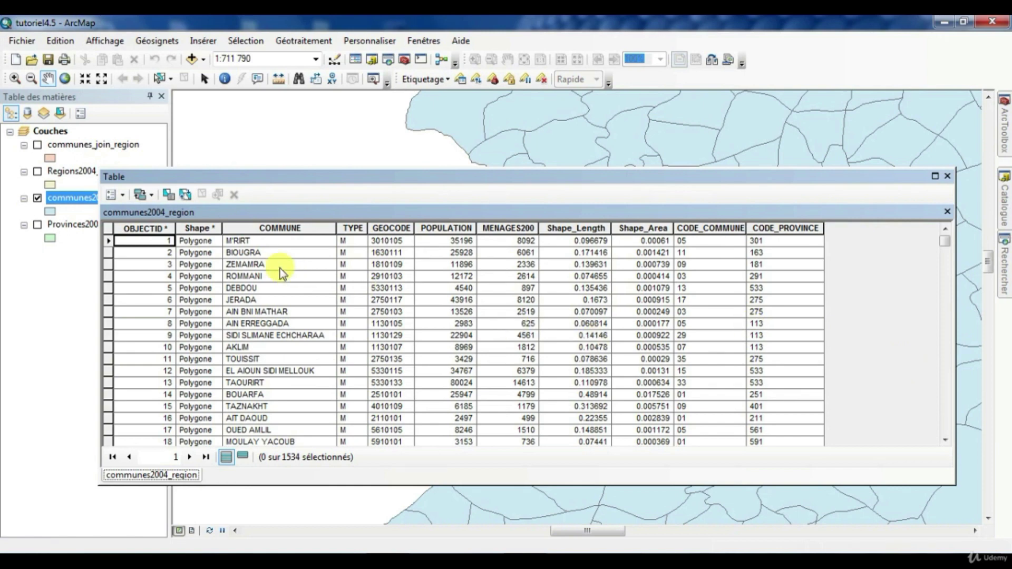
Step: Add a field named X of type Réel double to the communes2004_region table
left_click(122, 195)
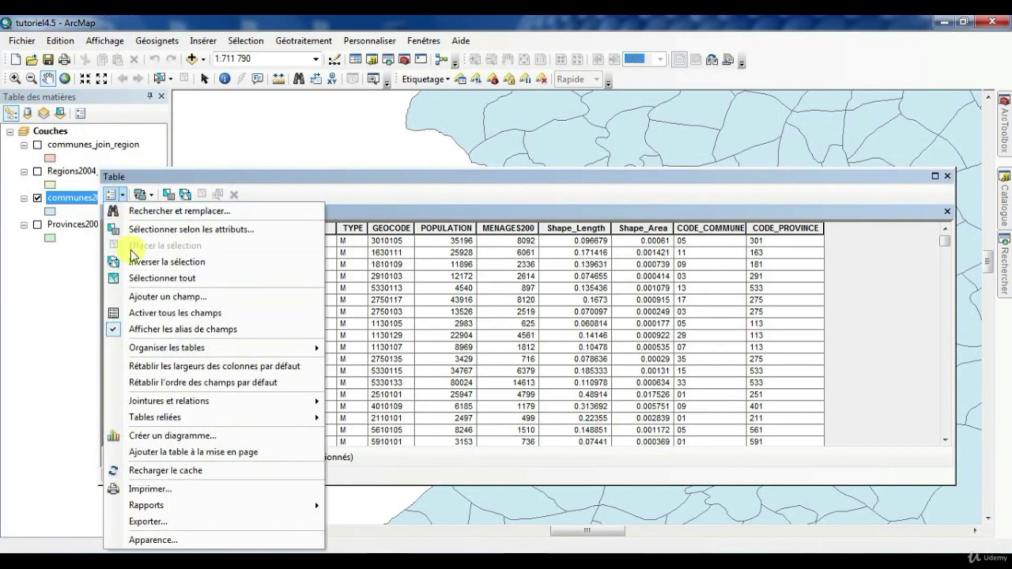
left_click(153, 302)
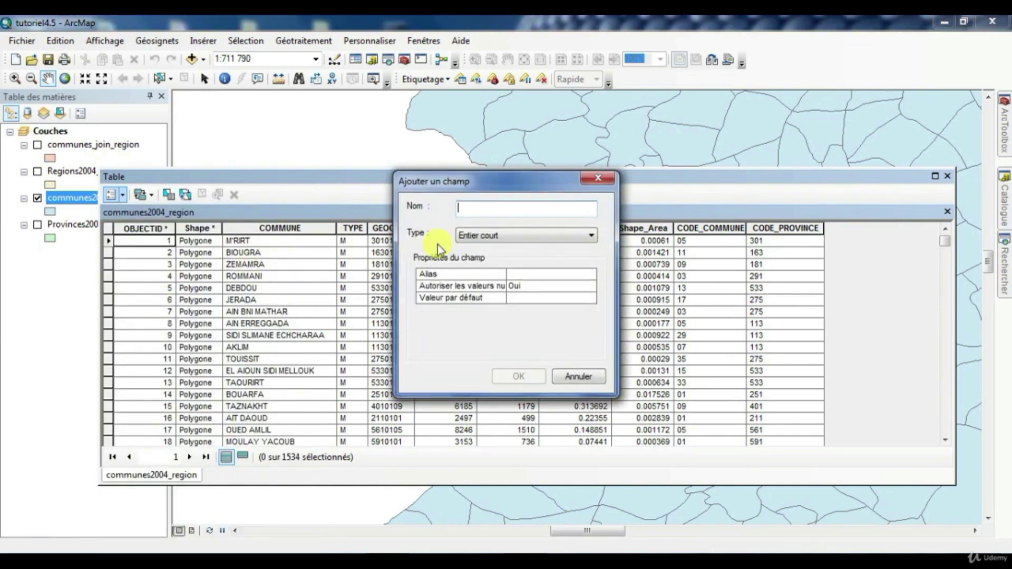
type("X")
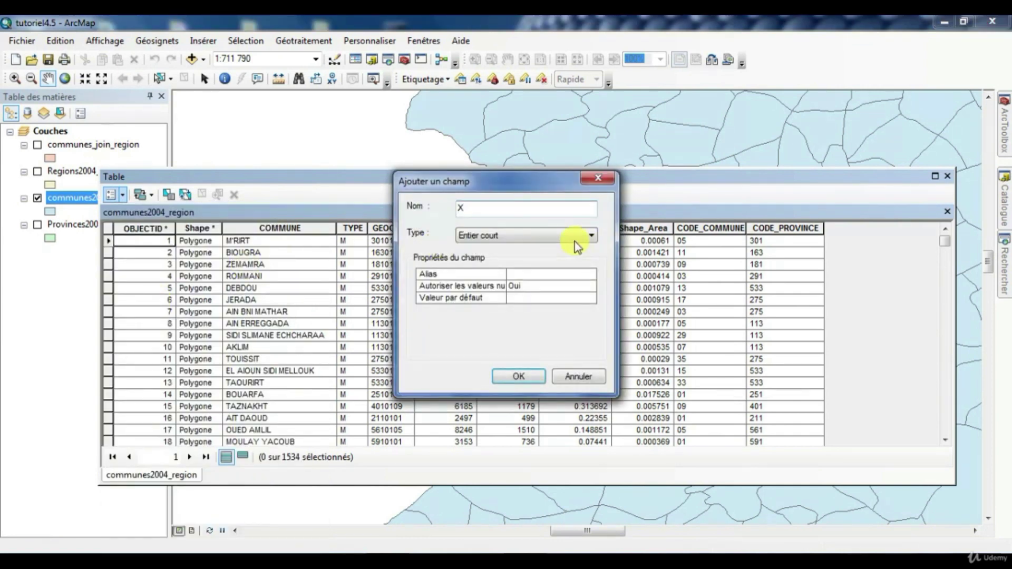
left_click(552, 235)
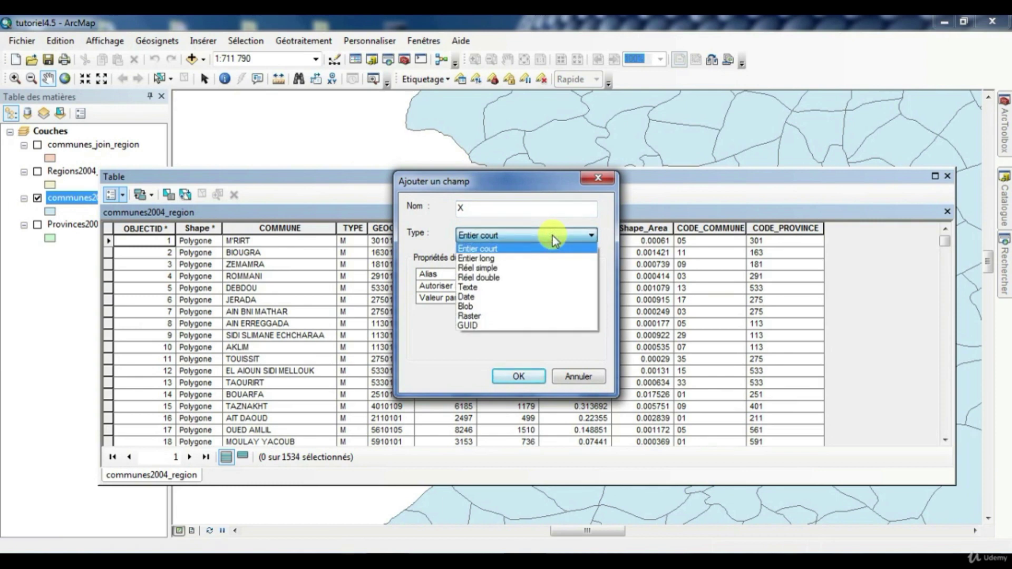
left_click(492, 278)
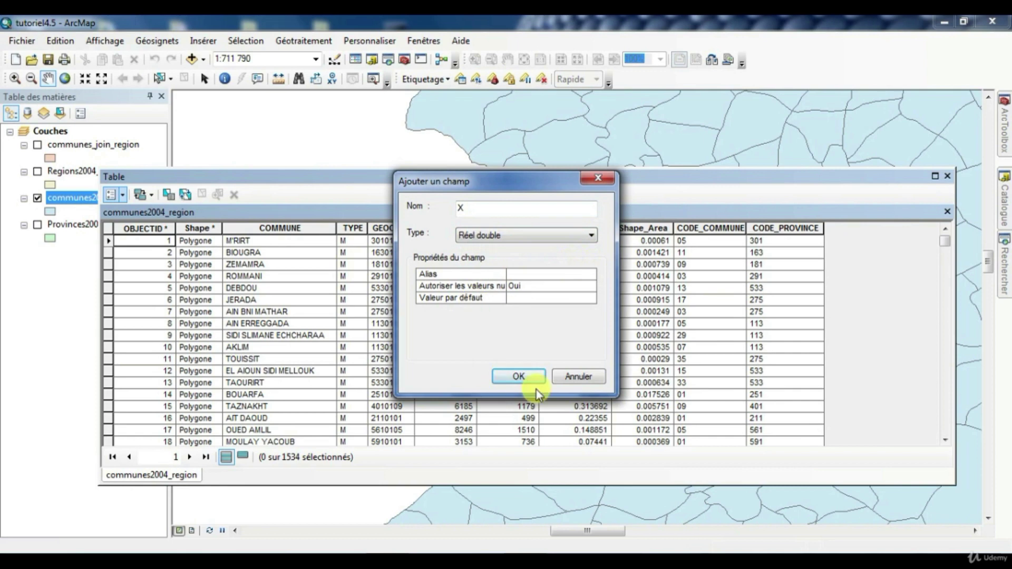
left_click(519, 376)
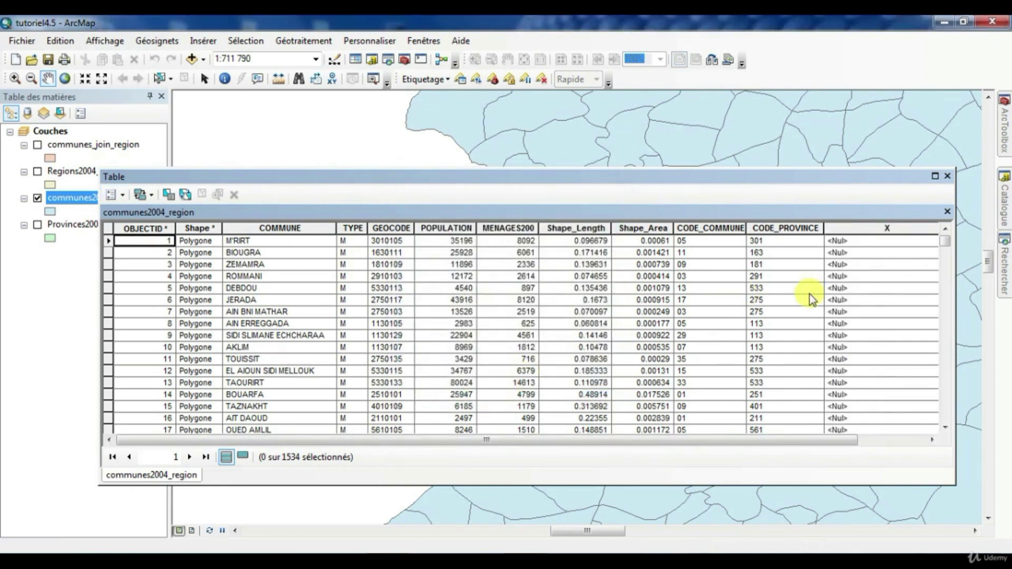
Step: Add a field named Y of type Réel double to the communes2004_region table
left_click(900, 440)
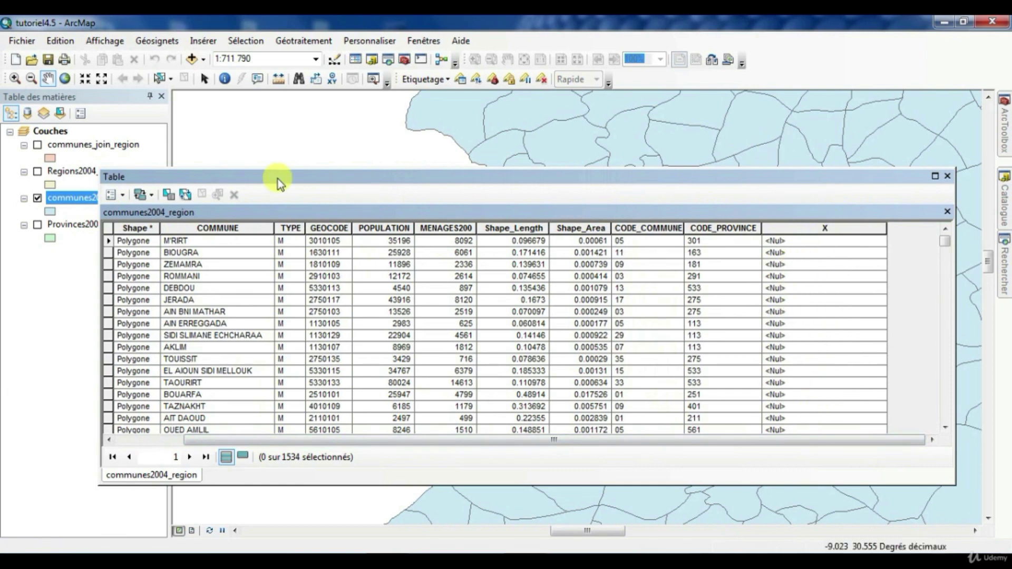
left_click(122, 195)
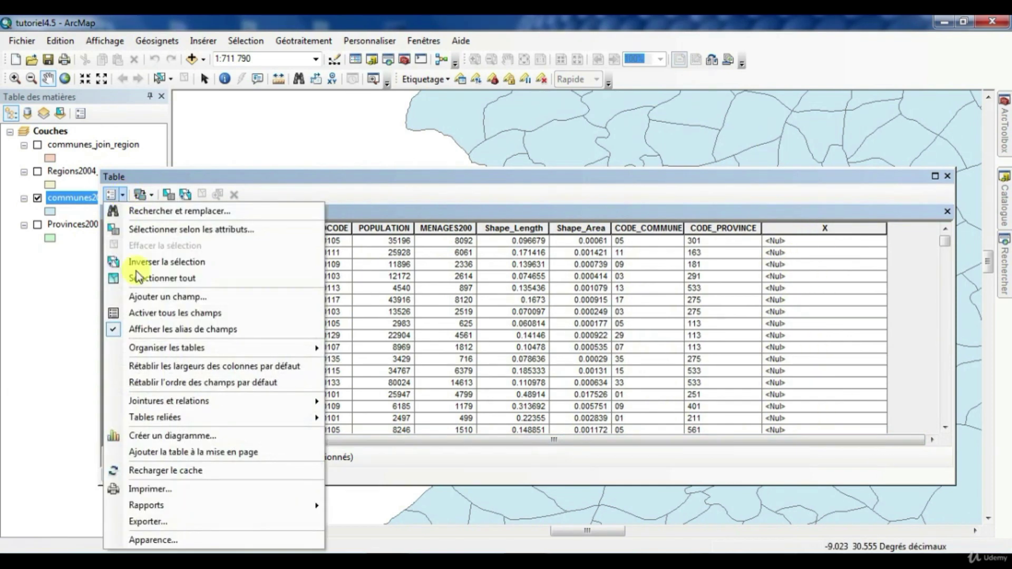
left_click(168, 297)
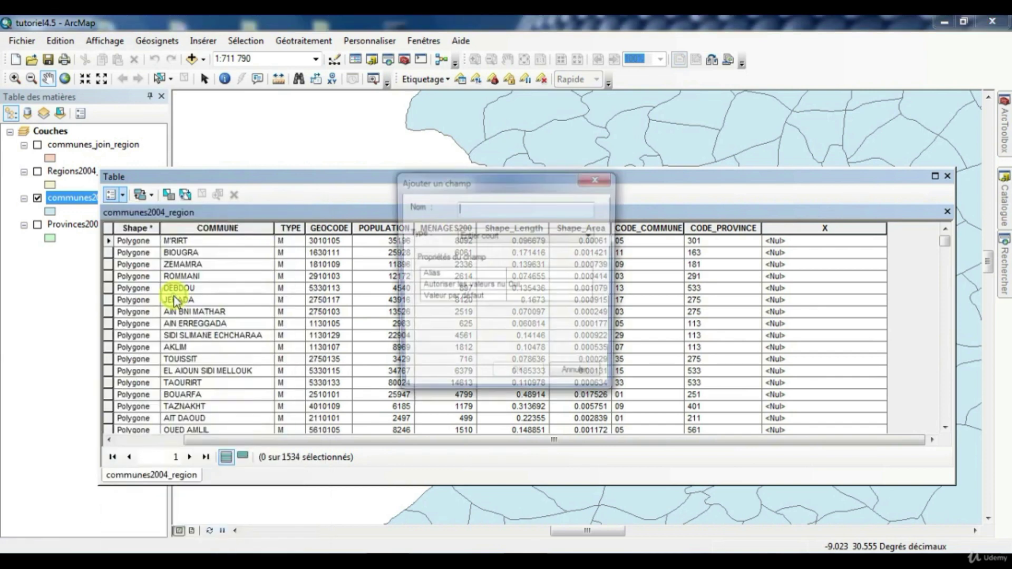
type("Y")
left_click(551, 239)
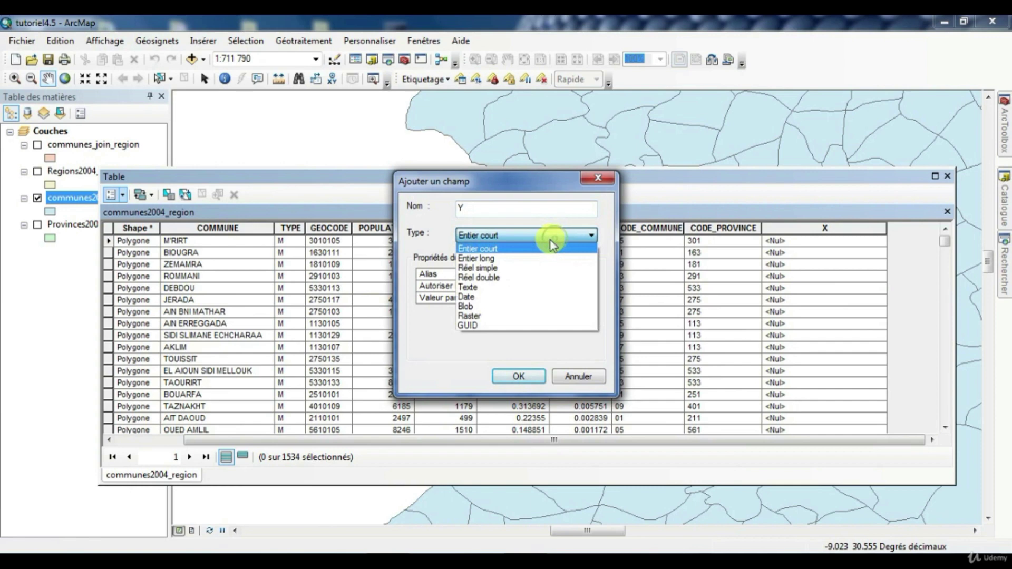
left_click(492, 277)
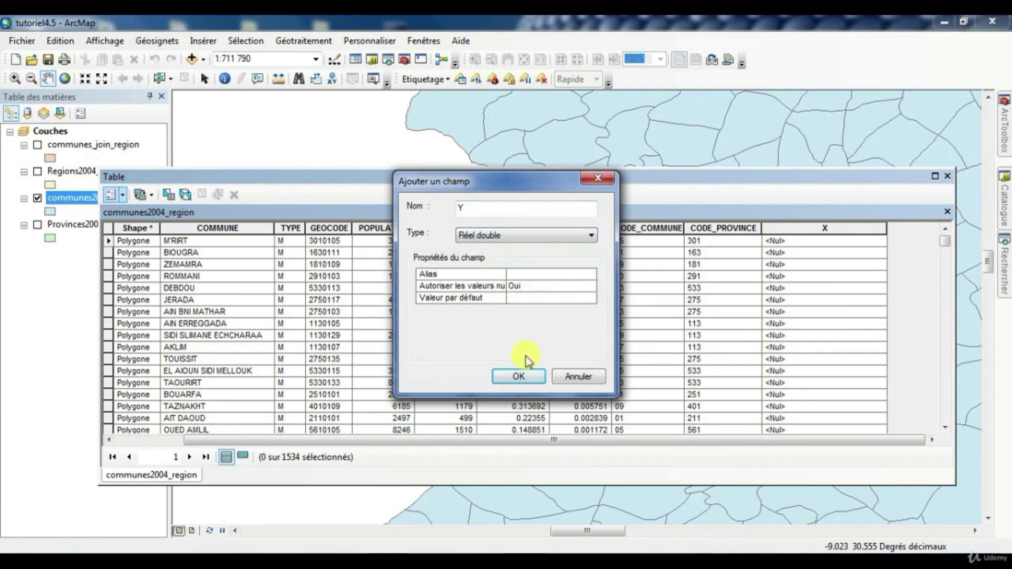
left_click(517, 378)
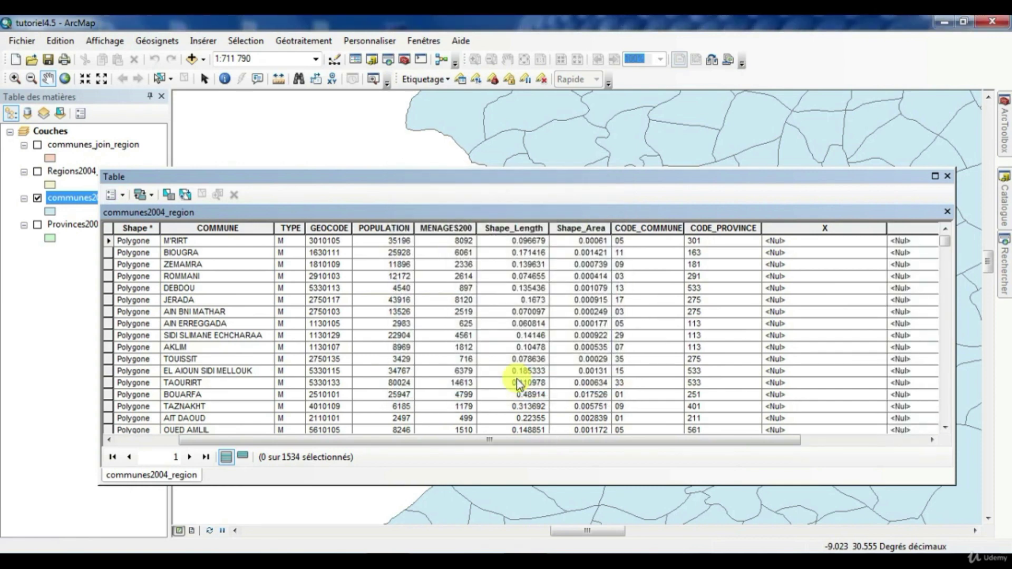
Step: Start a geometry calculation on the X field of communes2004_region, accepting to run it outside an edit session
left_click(922, 440)
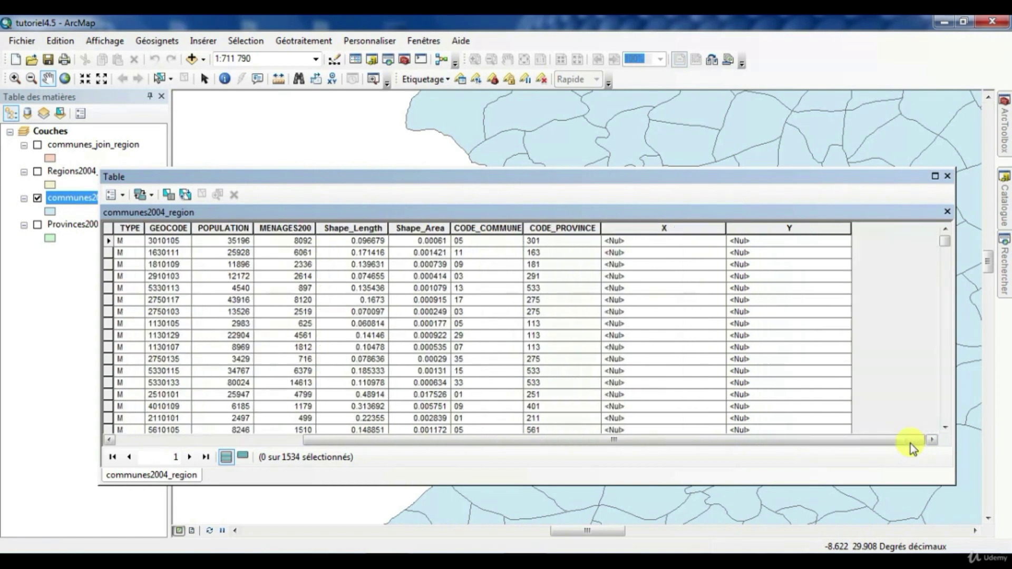
left_click(665, 229)
right_click(665, 230)
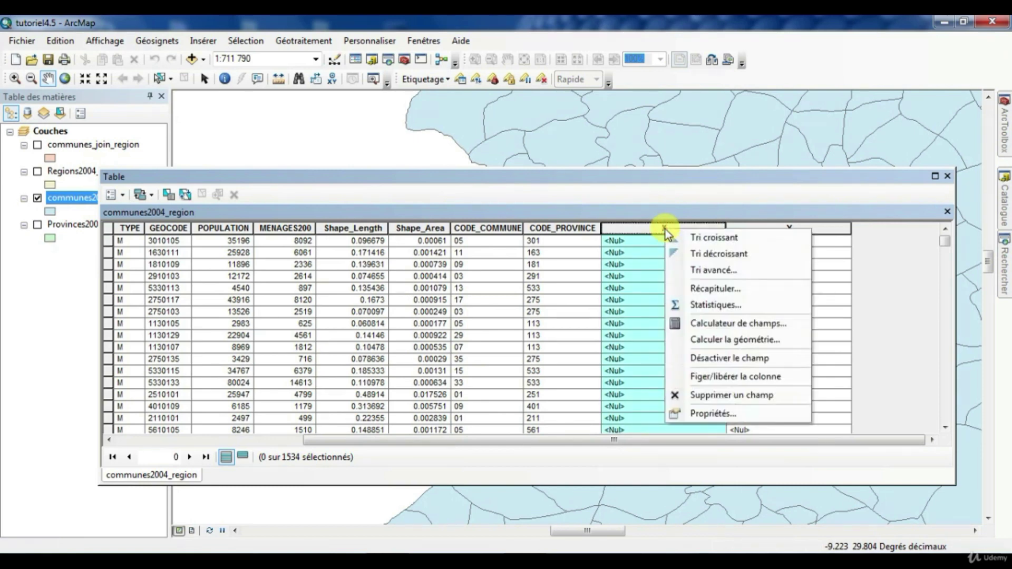
left_click(748, 338)
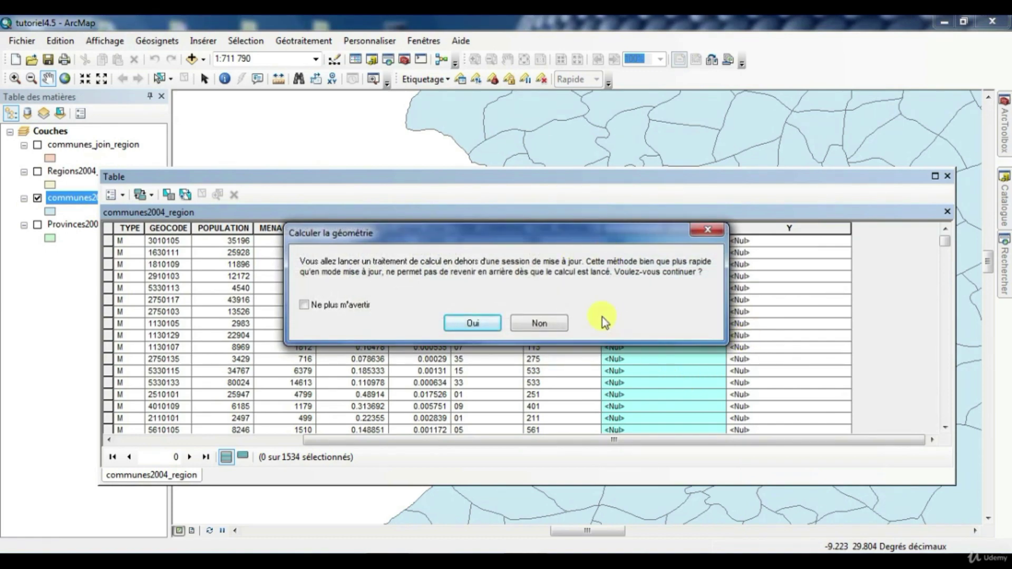
left_click(483, 325)
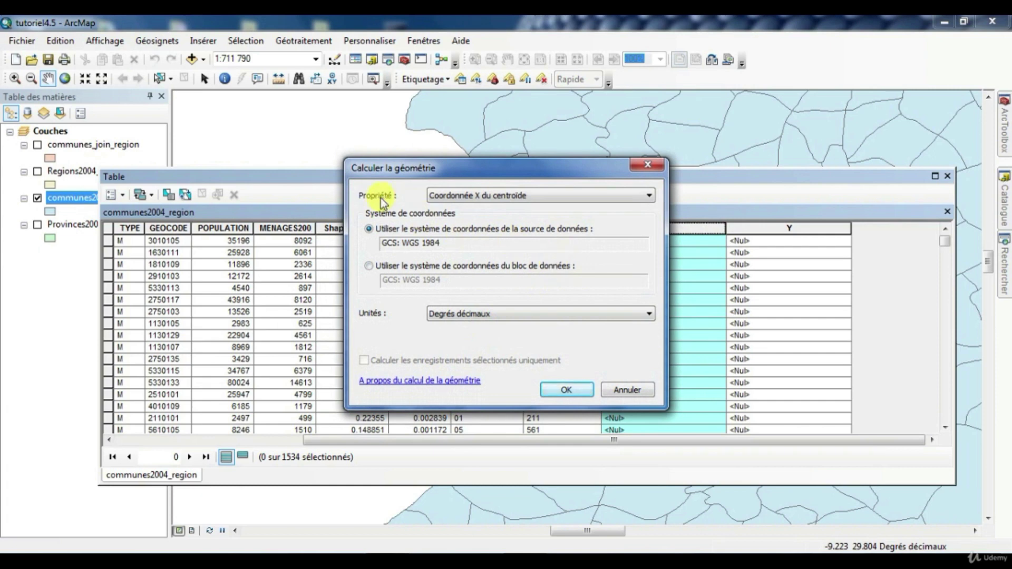
Step: Fill the X field with the centroid's X coordinate, using the data source's WGS 1984 coordinate system and decimal degrees
left_click(475, 198)
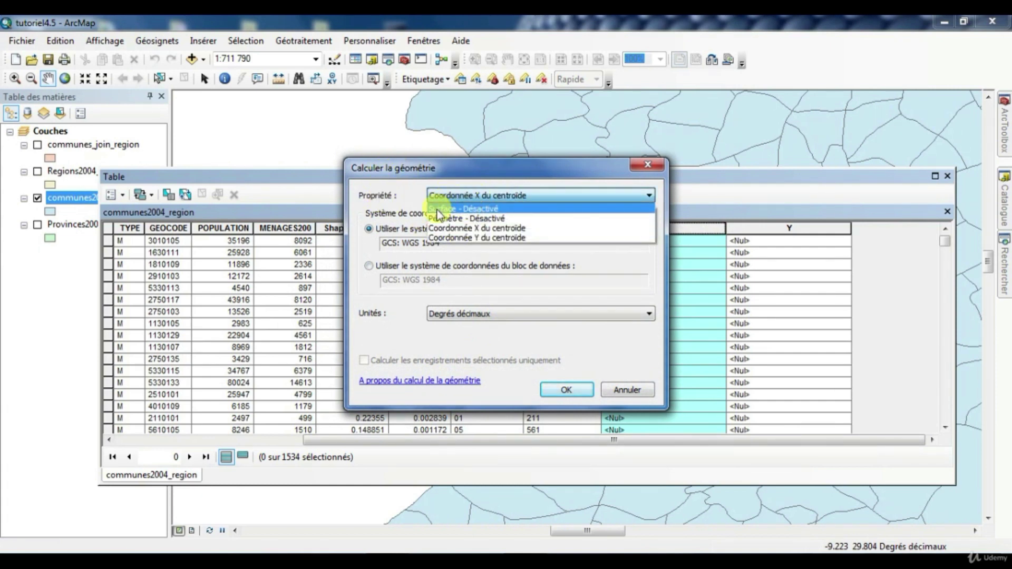
left_click(540, 229)
left_click(485, 199)
left_click(468, 229)
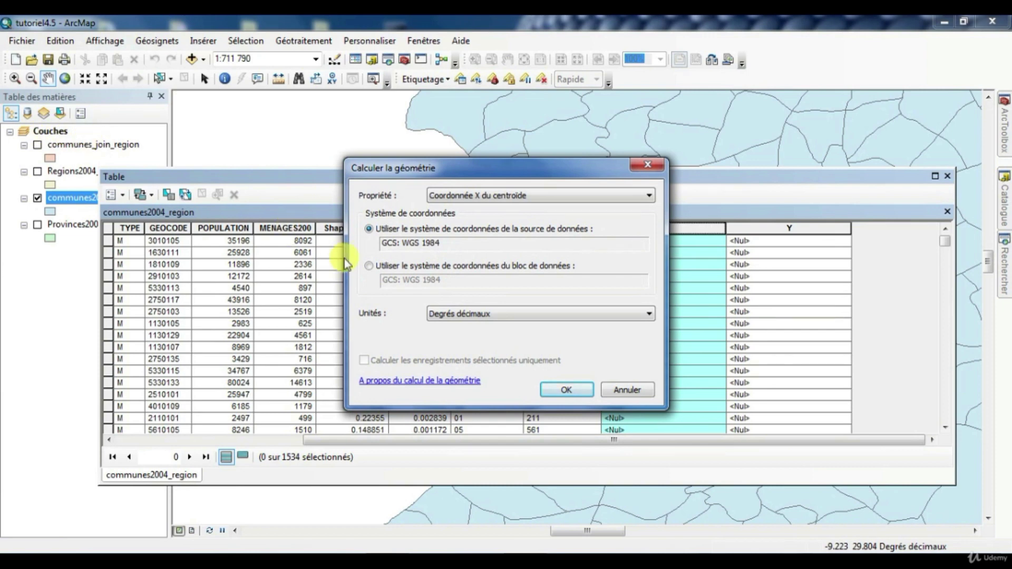
left_click(370, 266)
left_click(370, 230)
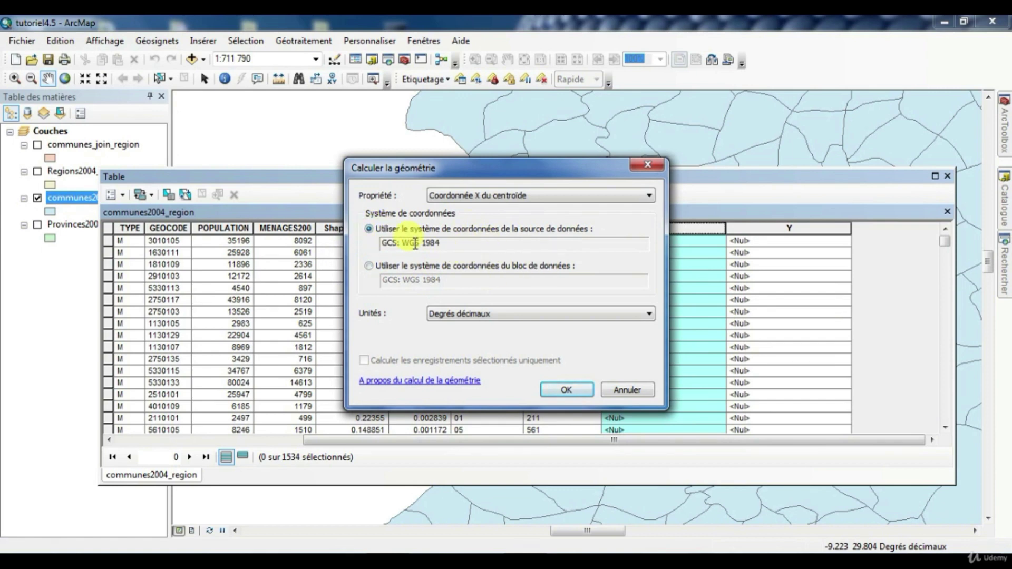
left_click(501, 314)
left_click(501, 316)
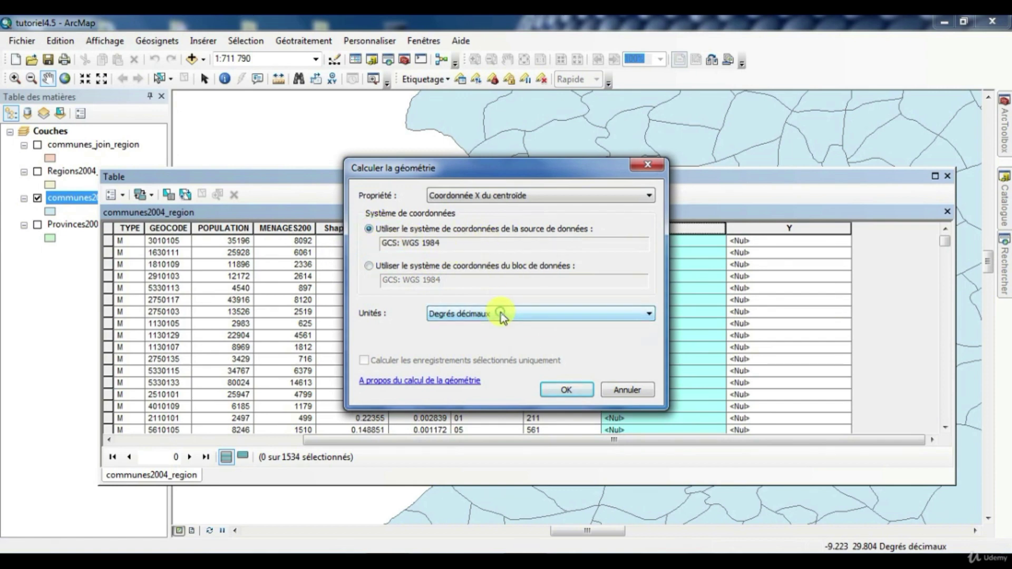
left_click(474, 314)
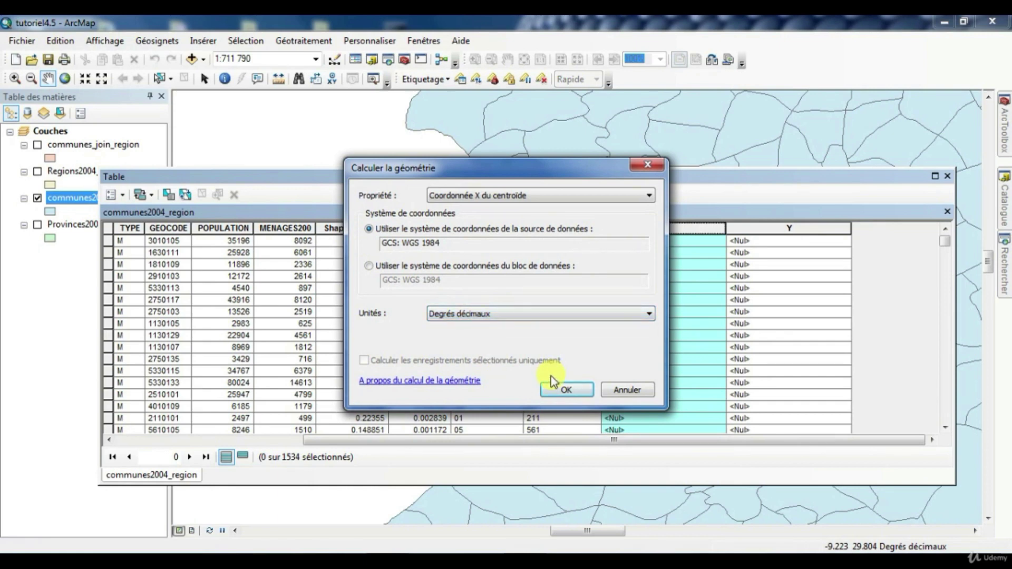
left_click(561, 393)
left_click(473, 324)
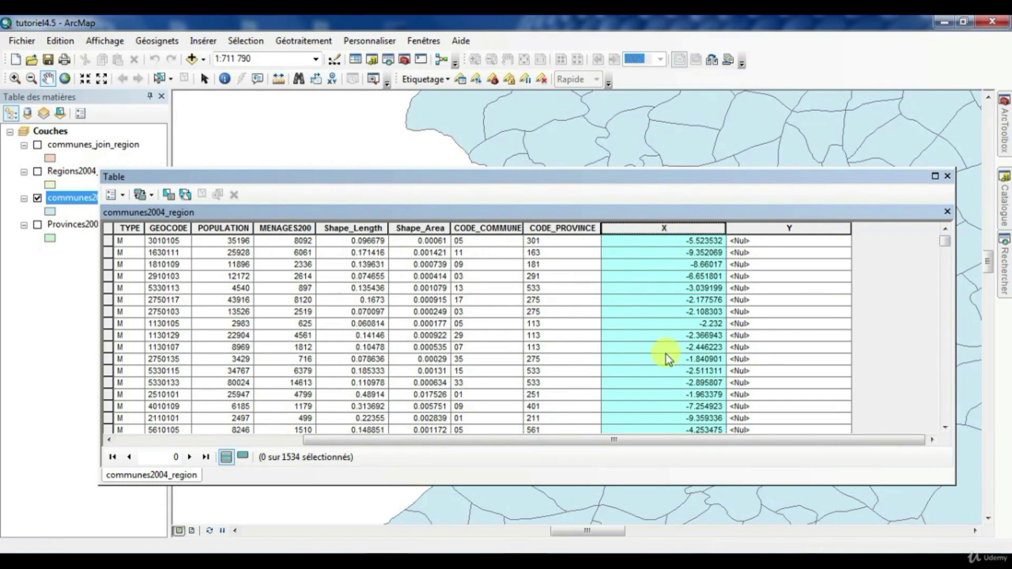
Step: Calculate the Y field as the centroid's Y coordinate in decimal degrees, using the data source's WGS 1984 coordinate system
left_click(783, 228)
right_click(783, 228)
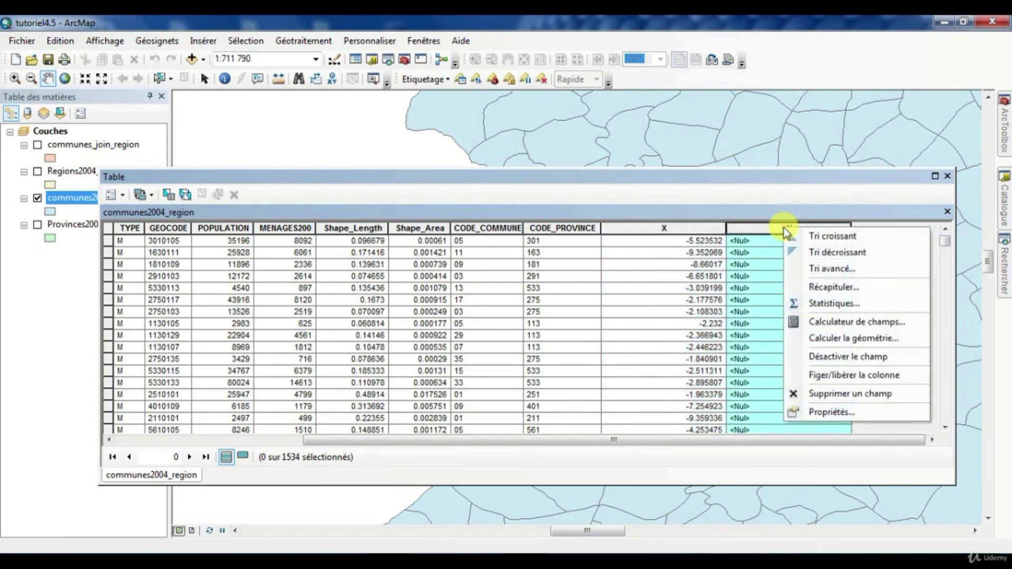
left_click(834, 340)
left_click(483, 321)
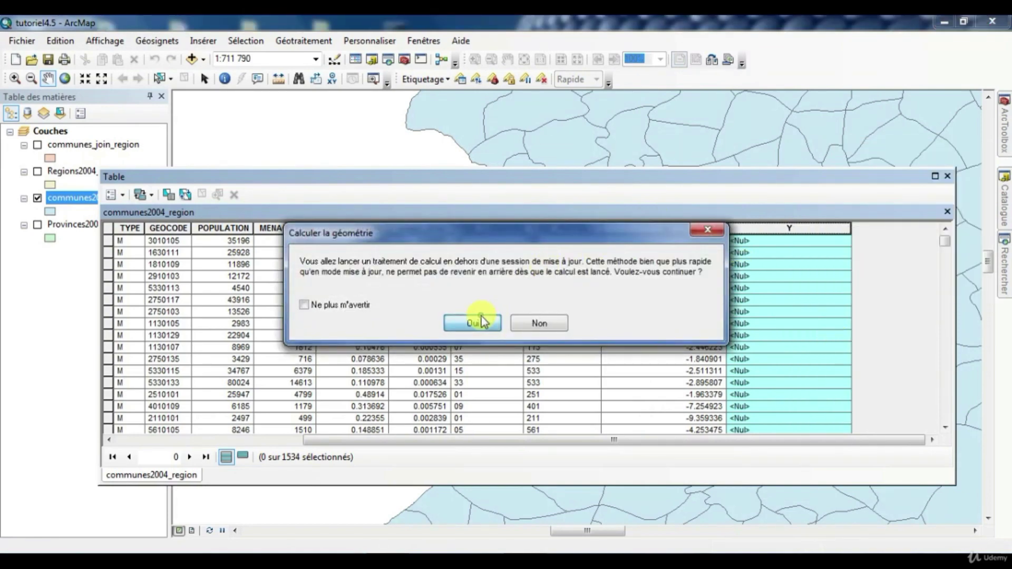
left_click(501, 195)
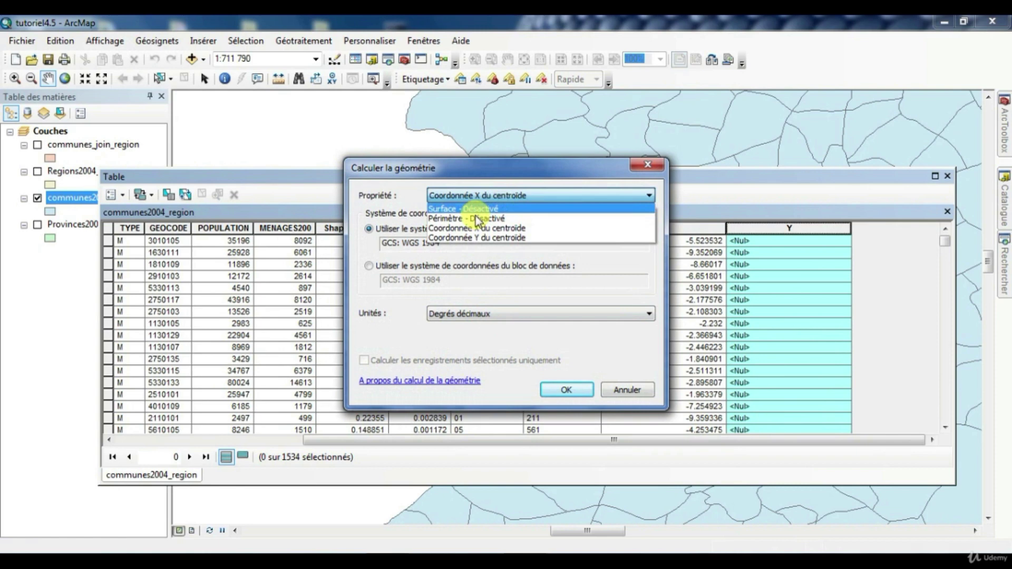
left_click(462, 238)
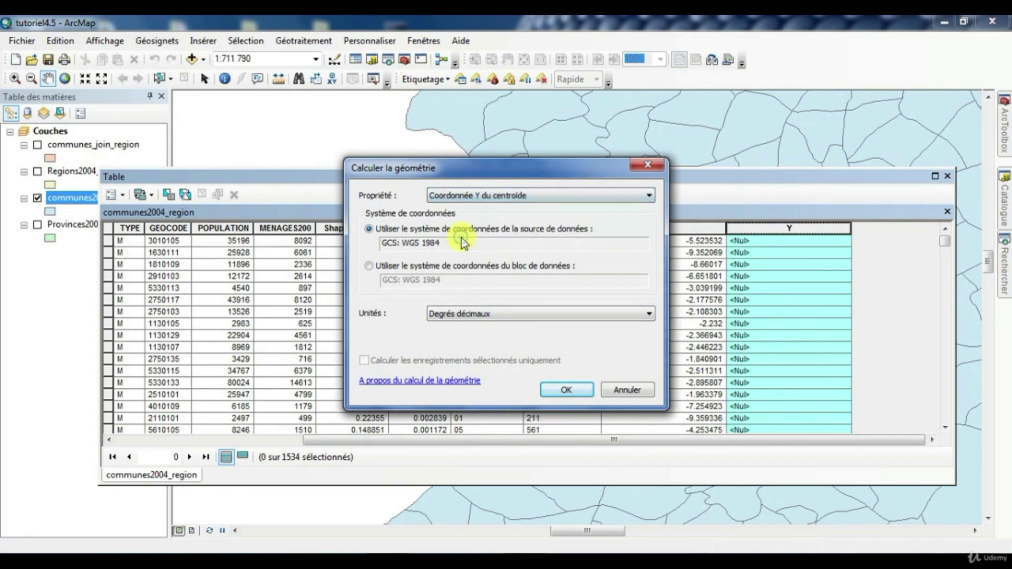
left_click(558, 393)
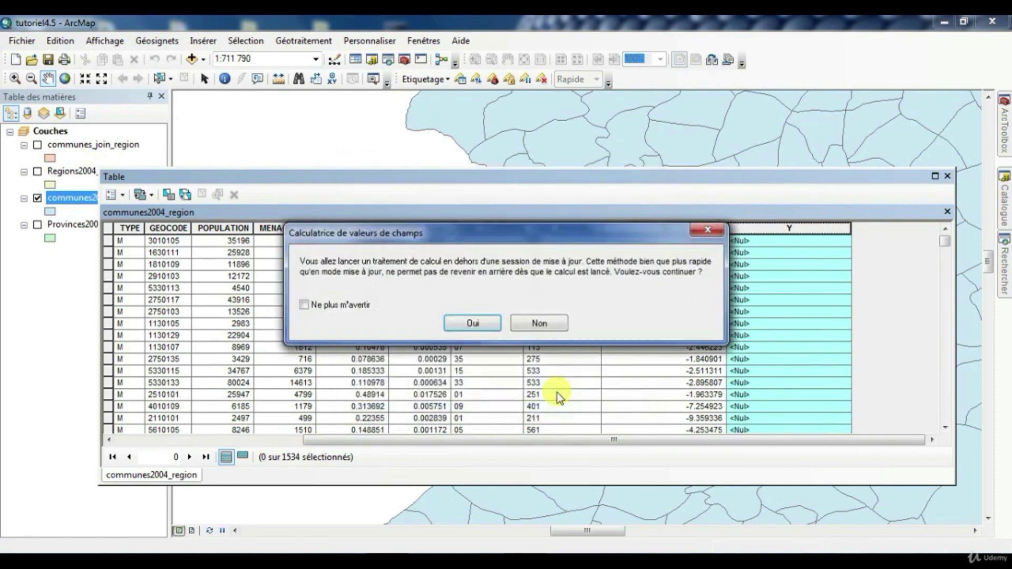
left_click(464, 323)
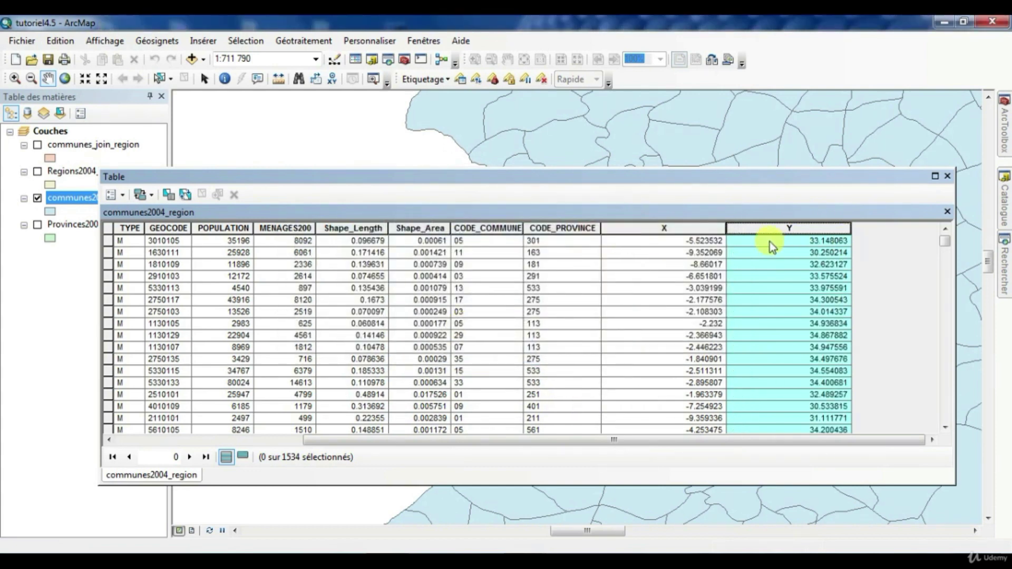
Step: Review the calculated X and Y values in the communes2004_region table and close it
left_click(680, 256)
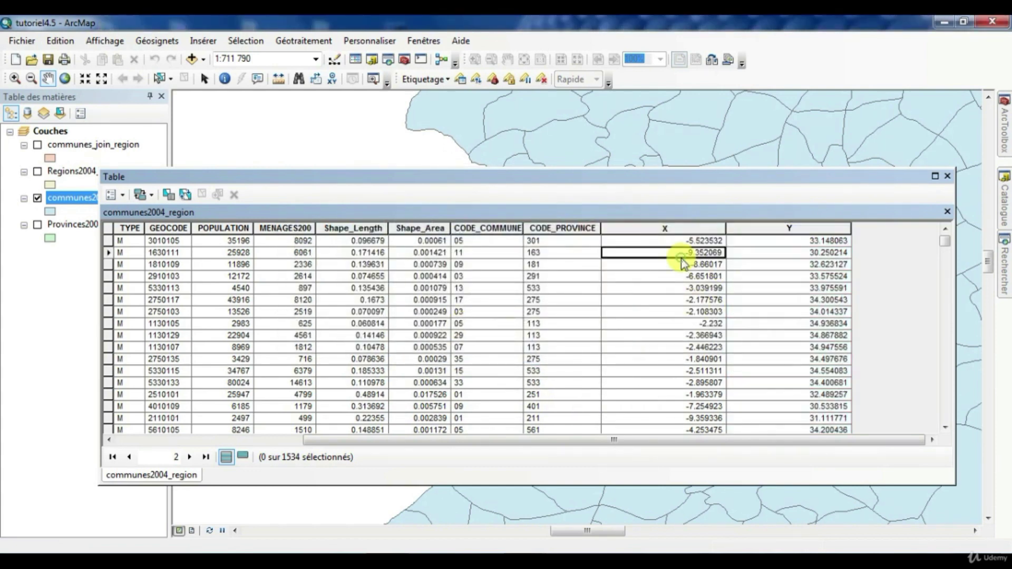
left_click_drag(947, 243, 948, 214)
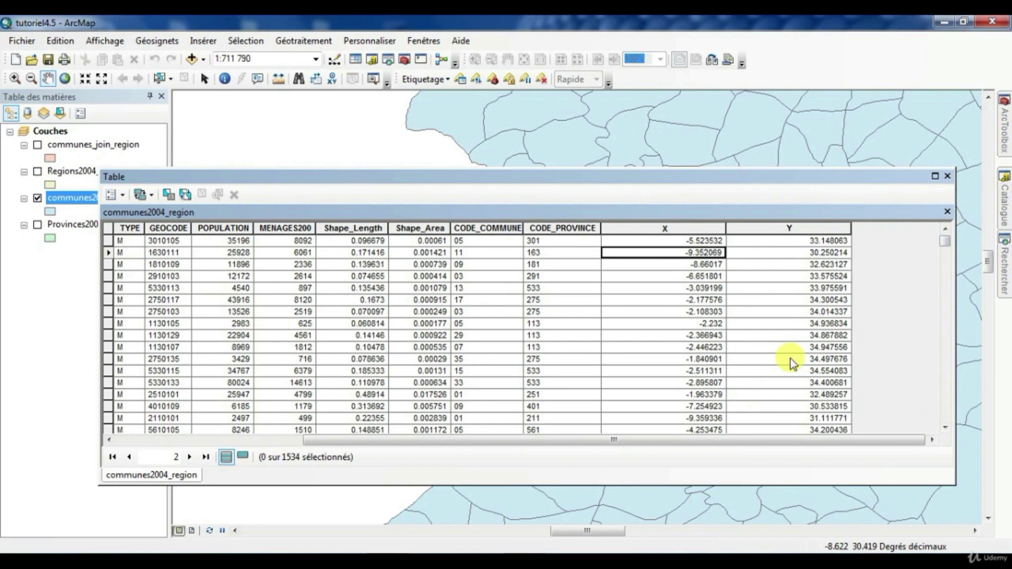
mouse_move(946, 238)
left_mouse_down()
mouse_move(955, 421)
mouse_move(964, 295)
mouse_move(951, 226)
left_mouse_up()
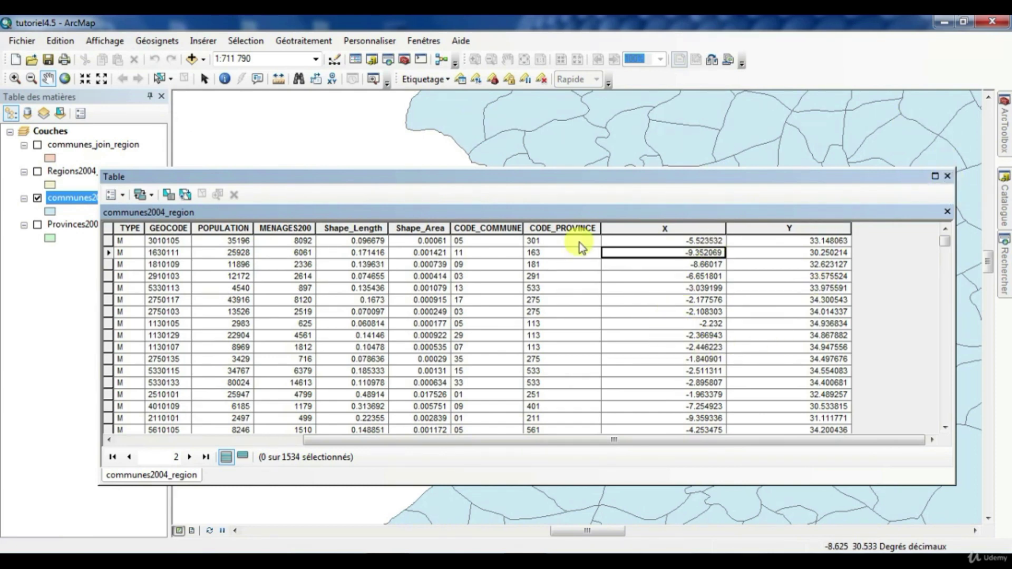
left_click(947, 177)
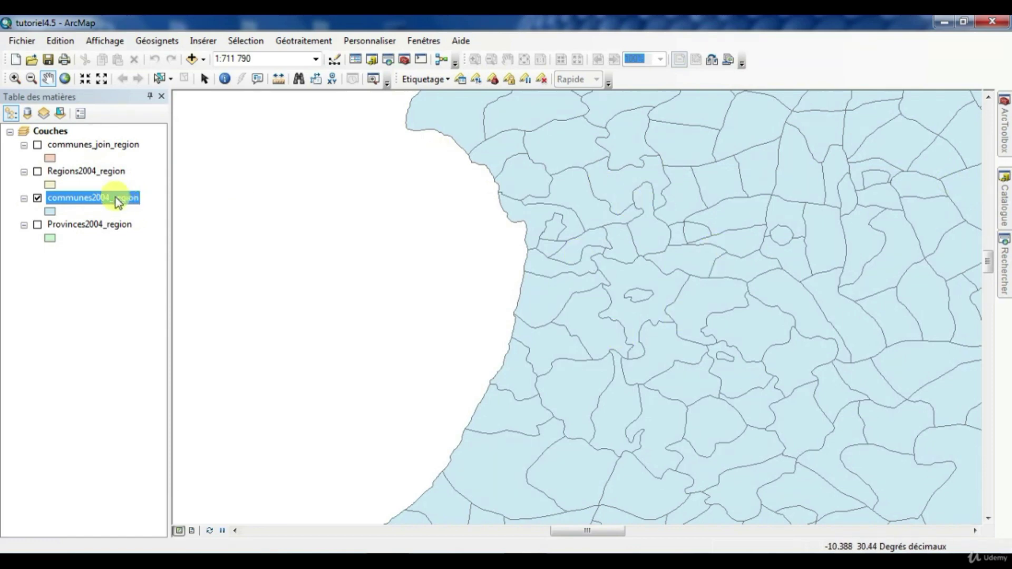
Step: Reopen the communes2004_region attribute table and start exporting all of its records
right_click(100, 198)
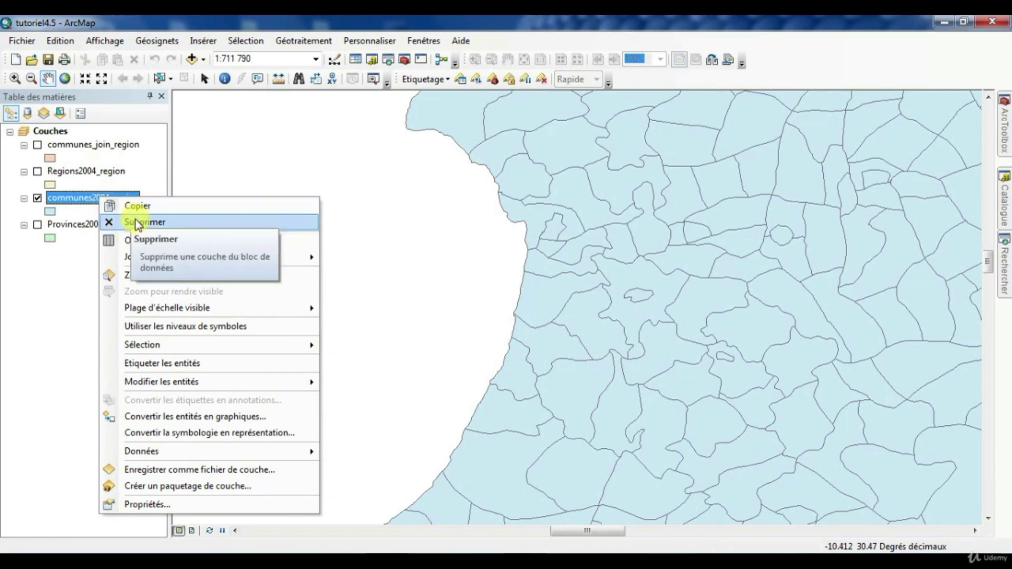
left_click(145, 241)
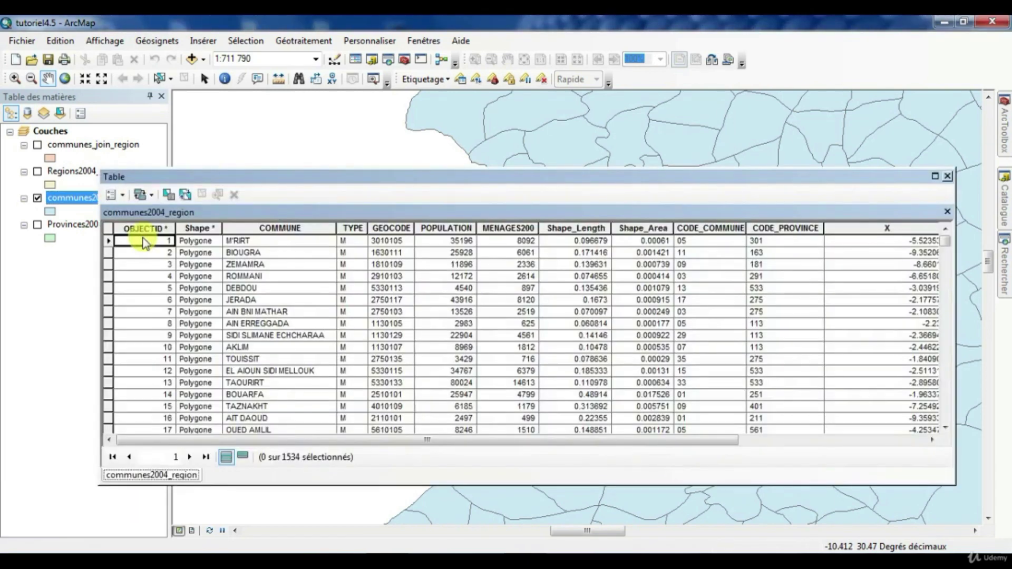
left_click(122, 195)
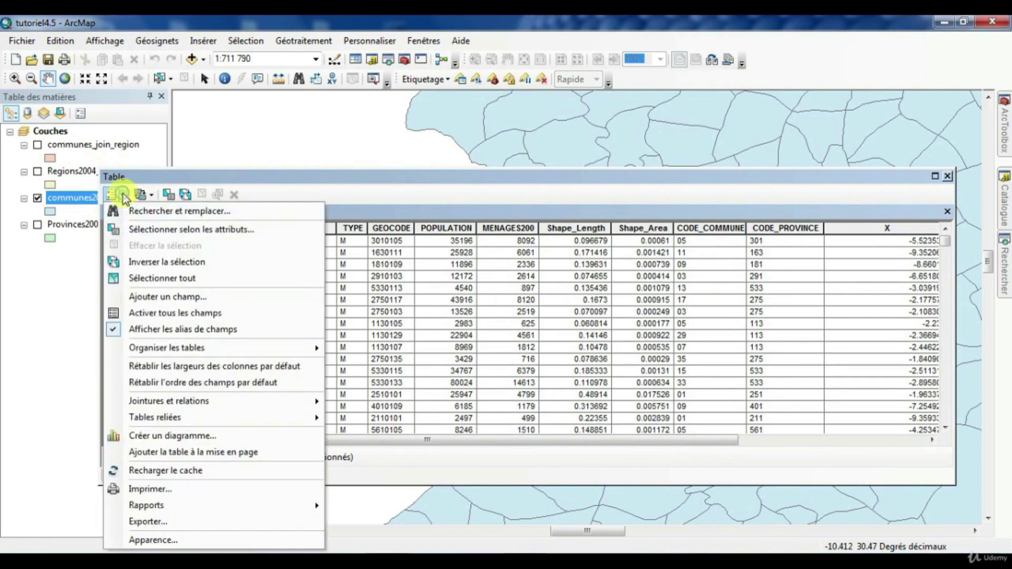
left_click(201, 520)
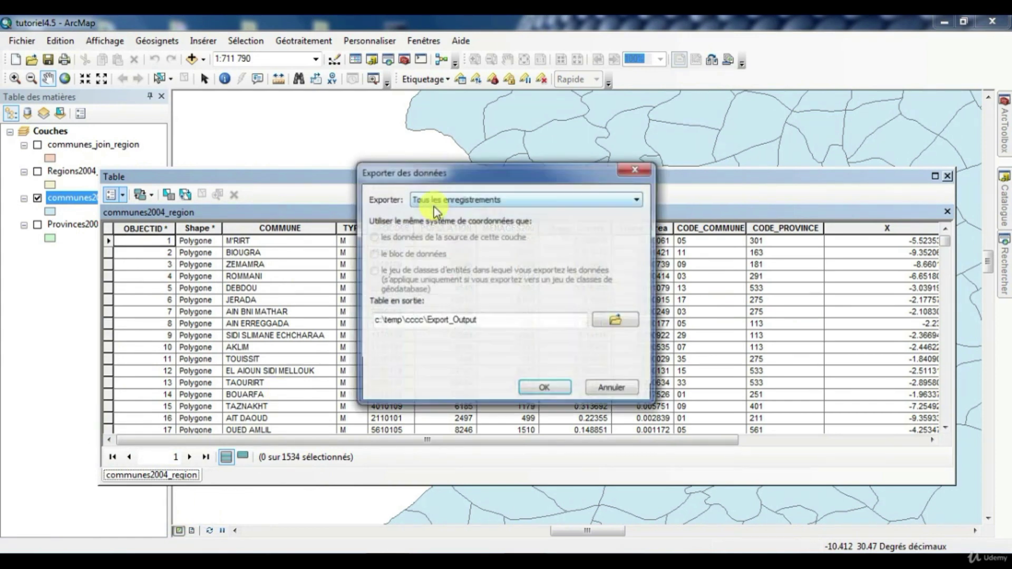
left_click(480, 203)
left_click(481, 200)
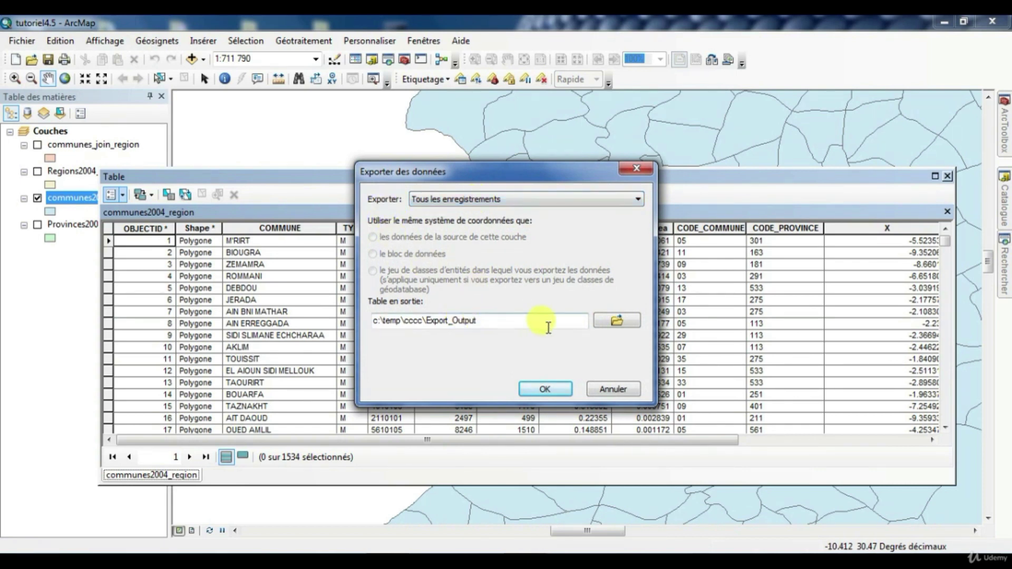
Step: Export the table to c:\temp\Export_centroide, add it to the current map and close the attribute table
left_click(429, 321)
key("BackSpace")
key("BackSpace")
key("BackSpace")
key("BackSpace")
key("BackSpace")
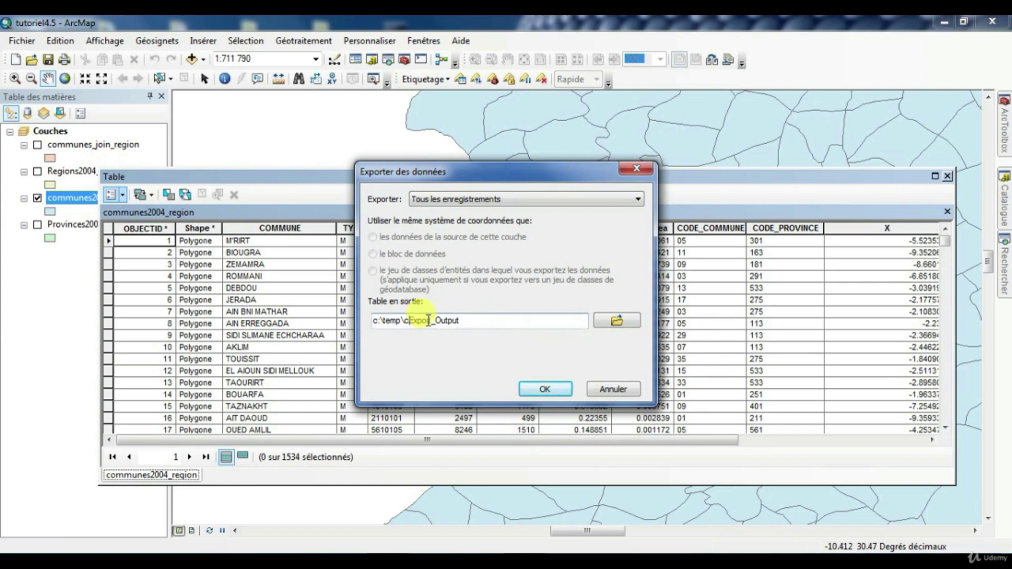
left_click(466, 321)
type("centroide")
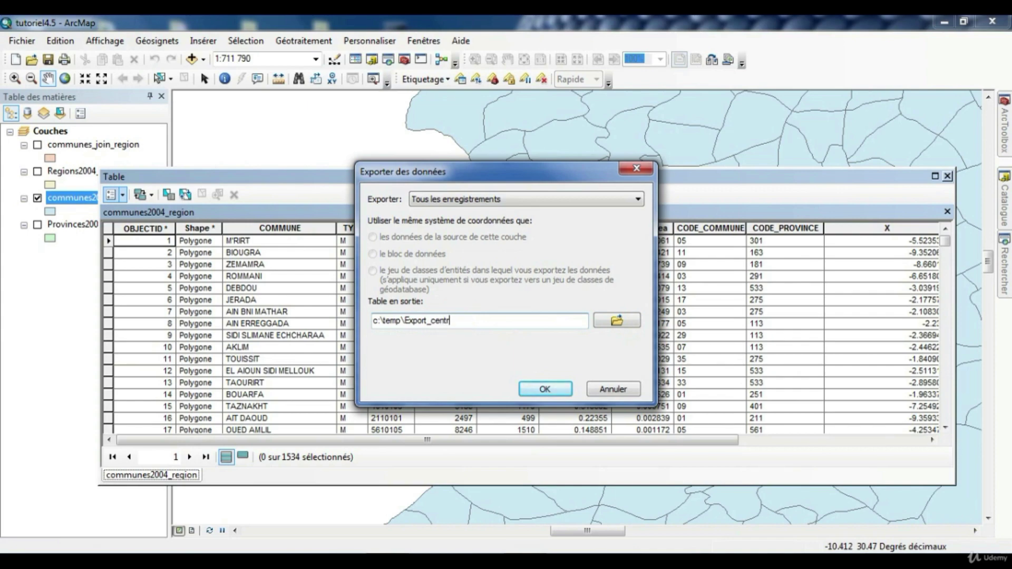
left_click(549, 389)
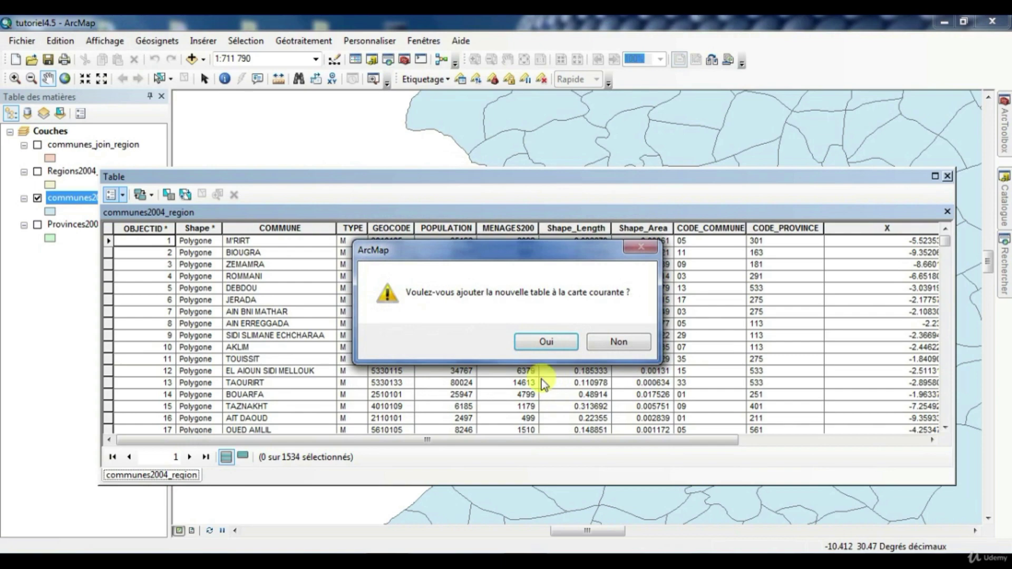
left_click(548, 344)
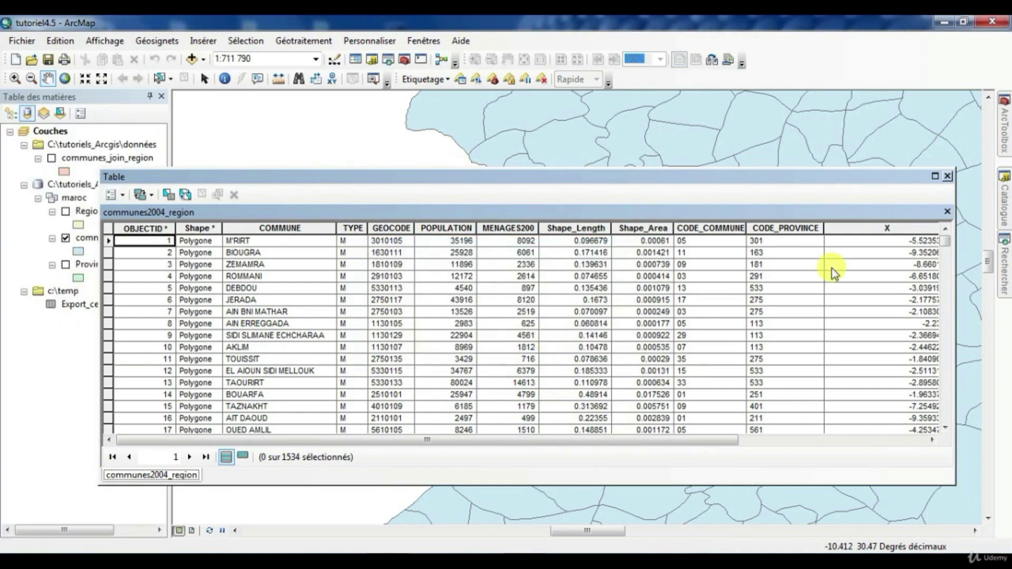
left_click(947, 176)
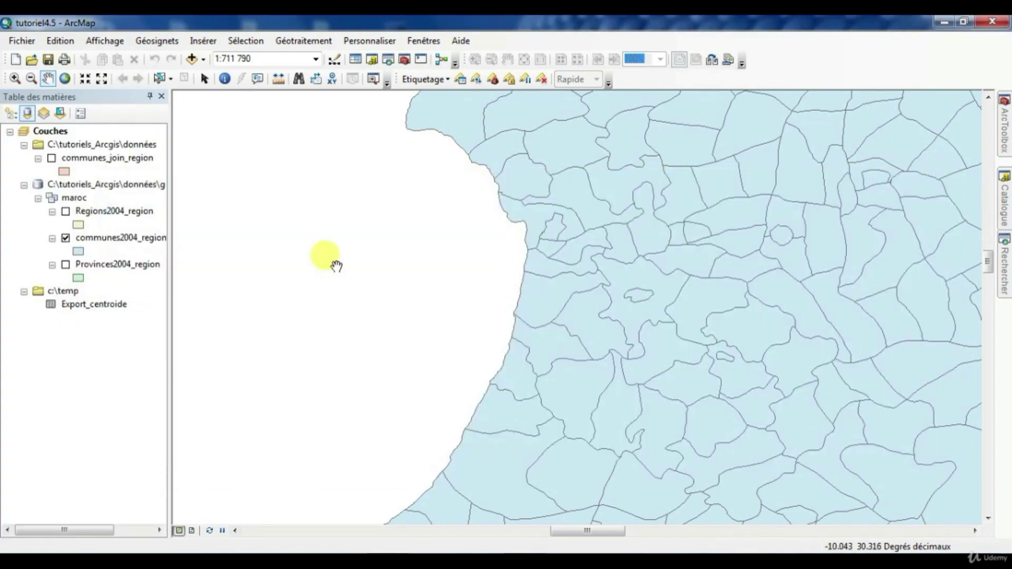
Step: Open the exported Export_centroide table to check its fields and coordinates, and close it
left_click(90, 306)
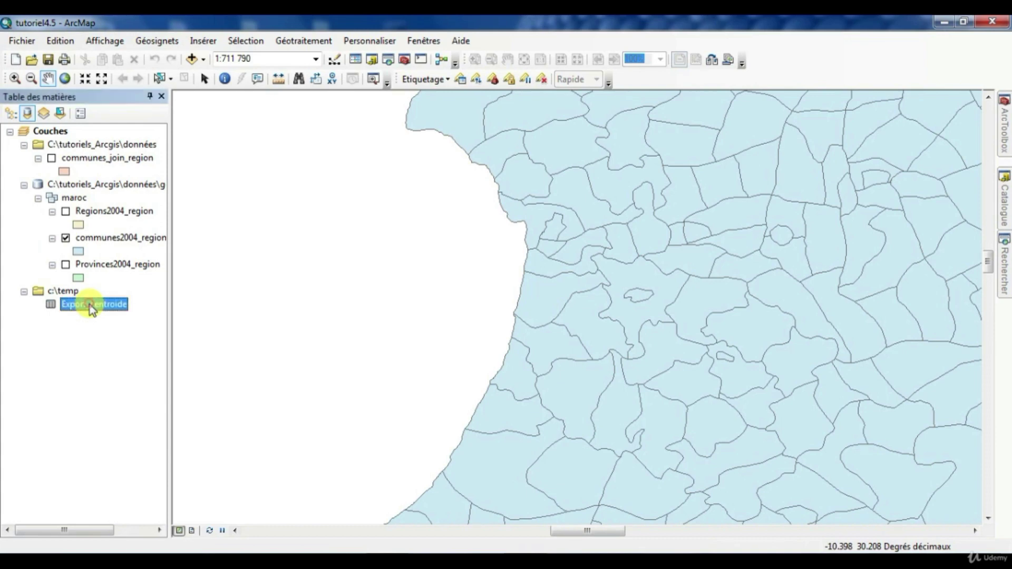
right_click(92, 310)
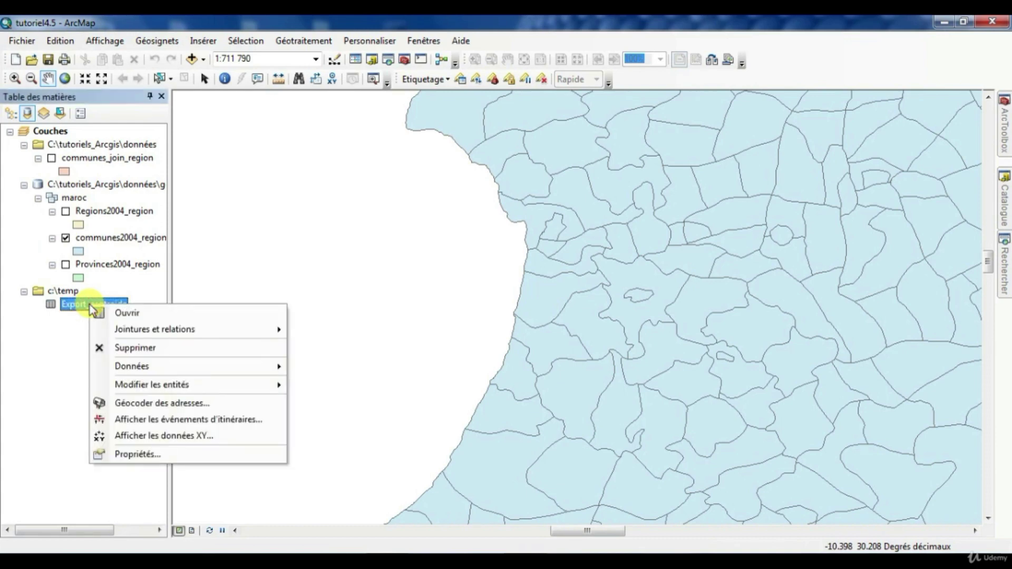
left_click(166, 313)
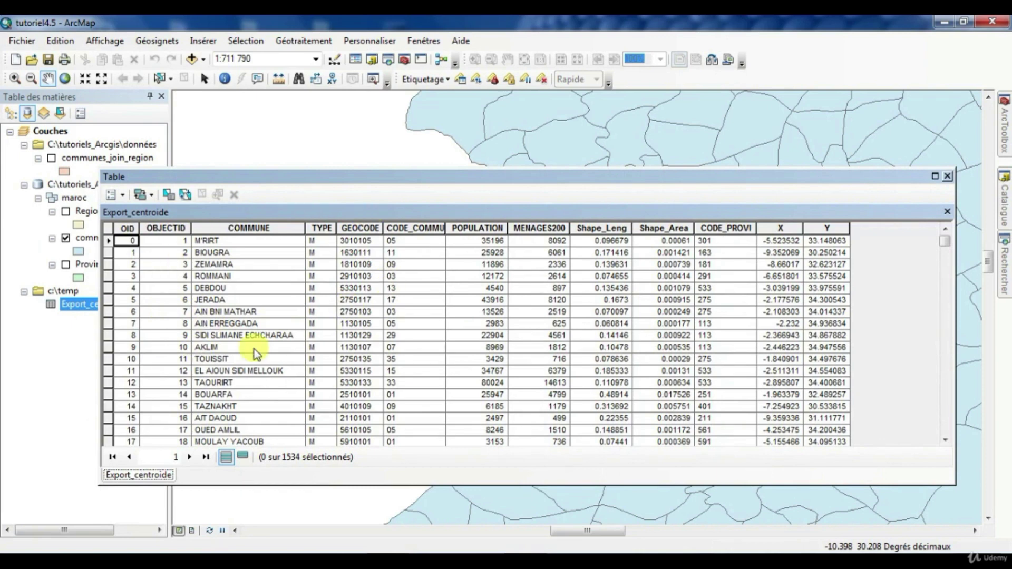
left_click(947, 175)
Step: Compare the layer list by drawing order and by source, then review the Export_centroide table again and close it
left_click(11, 113)
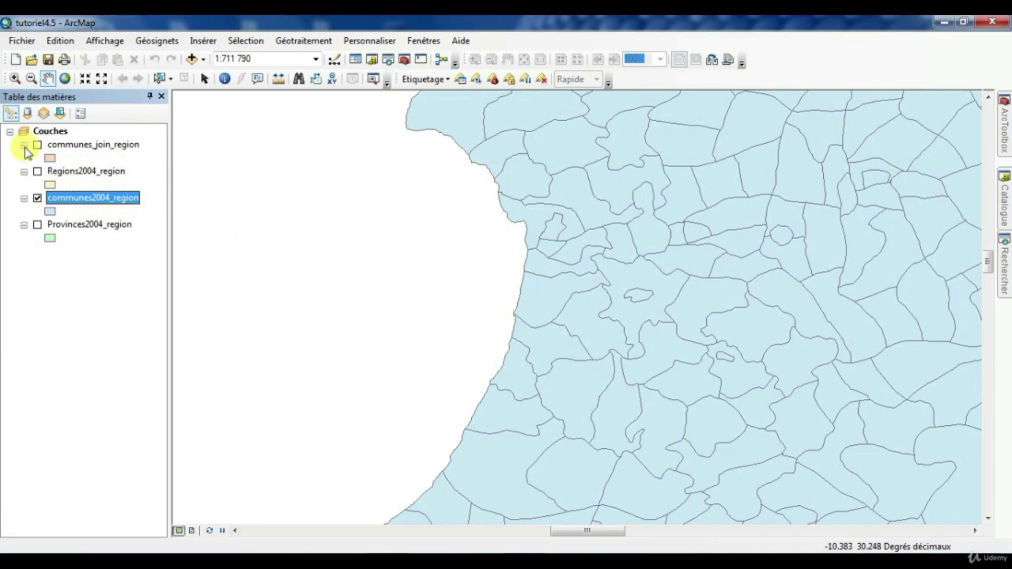
left_click(28, 113)
right_click(77, 308)
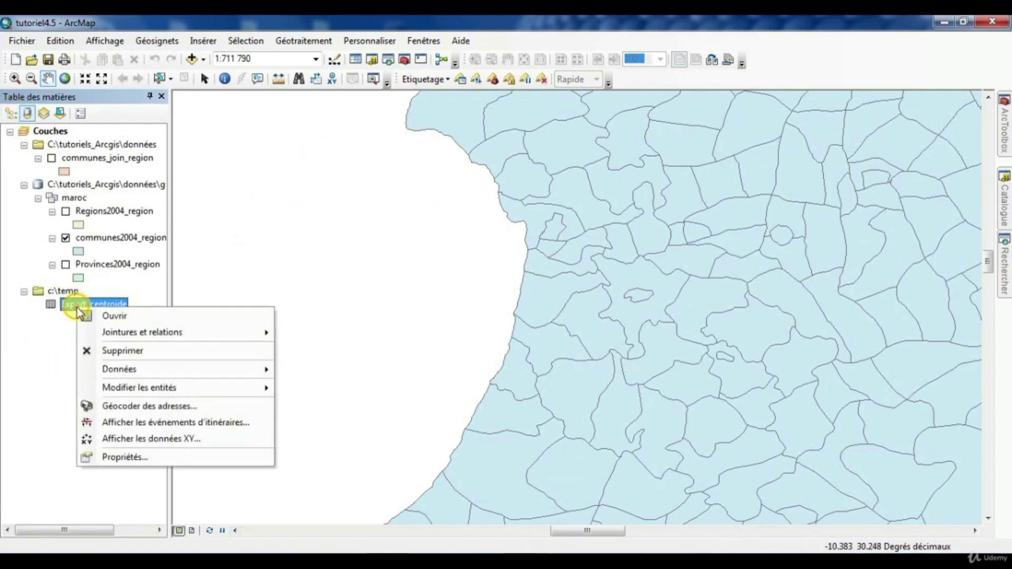
left_click(97, 315)
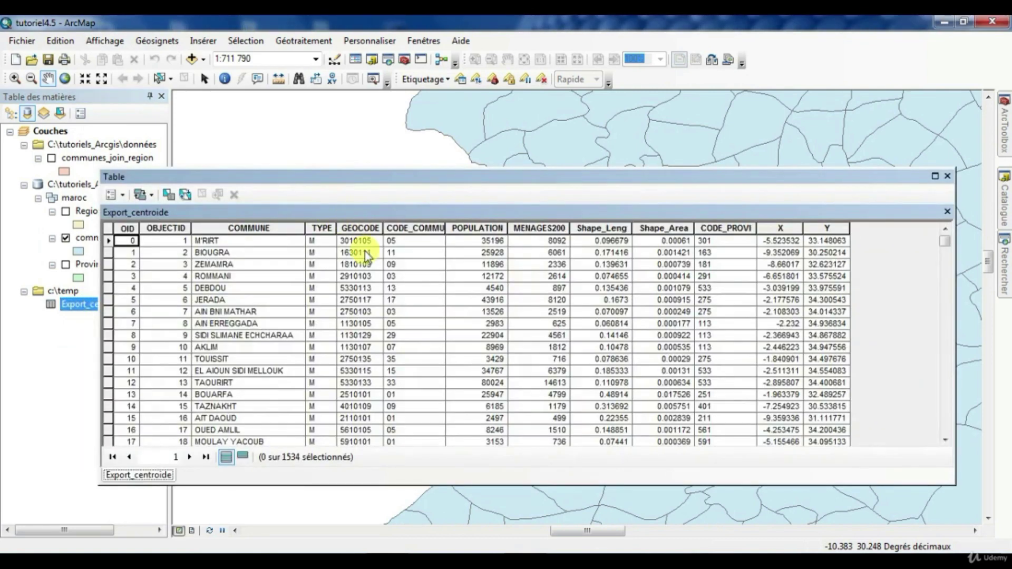
left_click(949, 177)
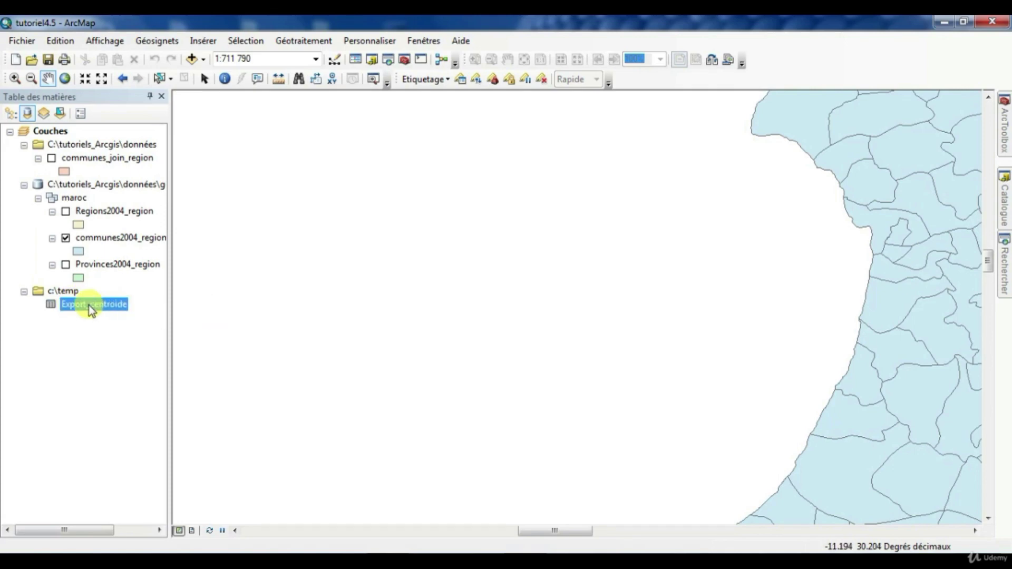
Step: Display the Export_centroide table as XY data, using X and Y as the coordinate fields, no Z field and GCS_WGS_1984
right_click(91, 309)
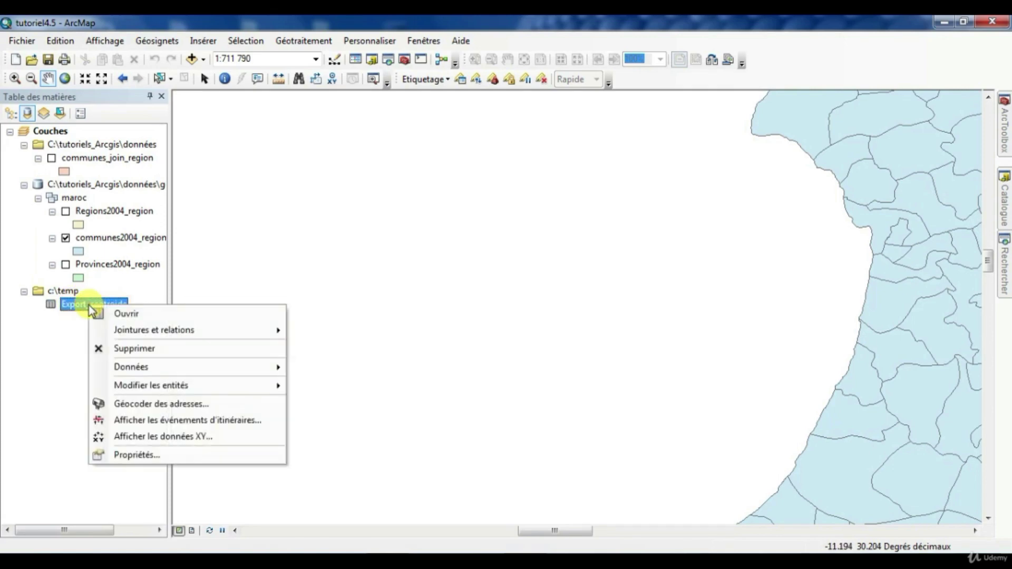
left_click(173, 437)
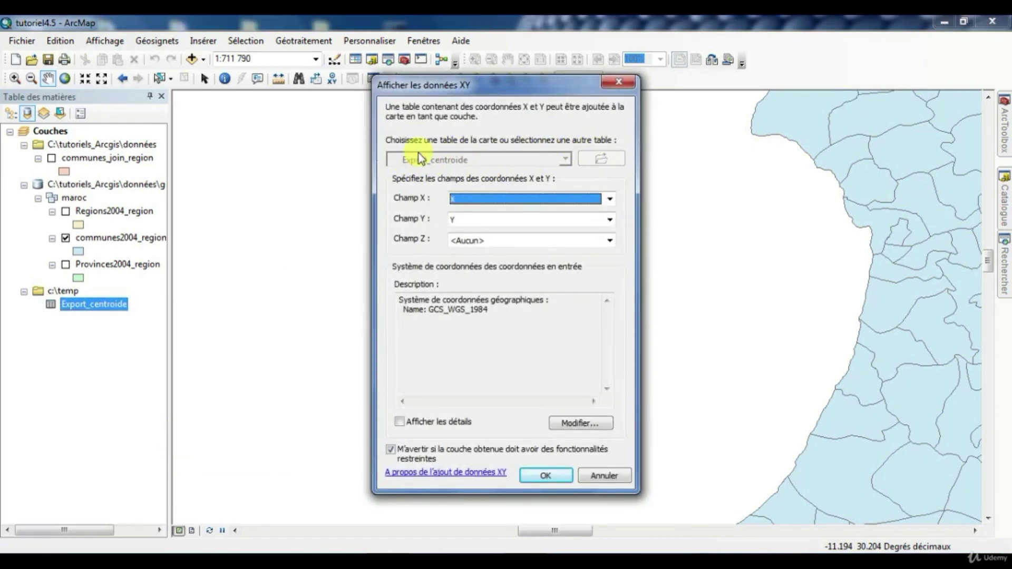
left_click(517, 199)
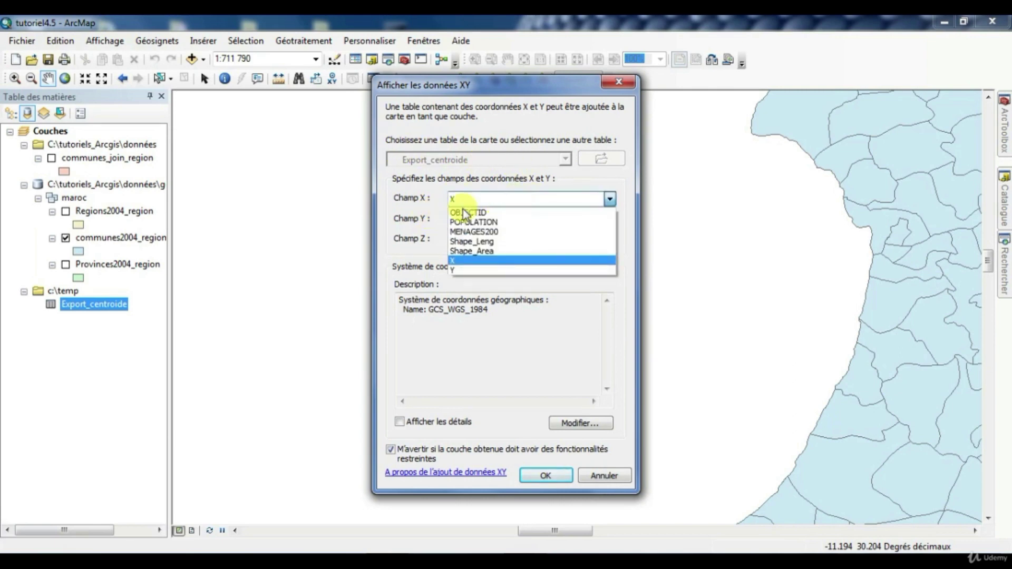
left_click(456, 261)
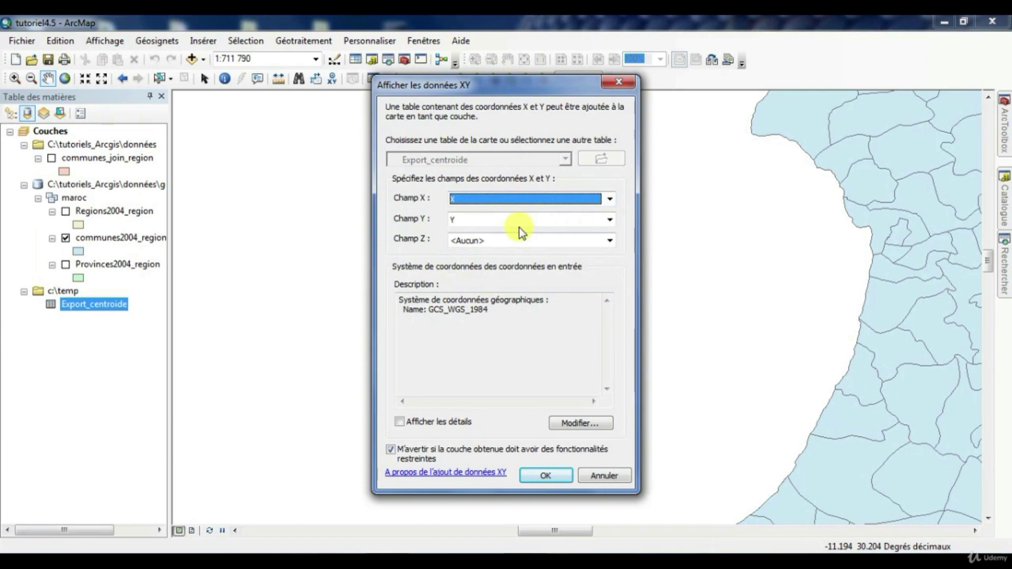
left_click(464, 219)
left_click(463, 220)
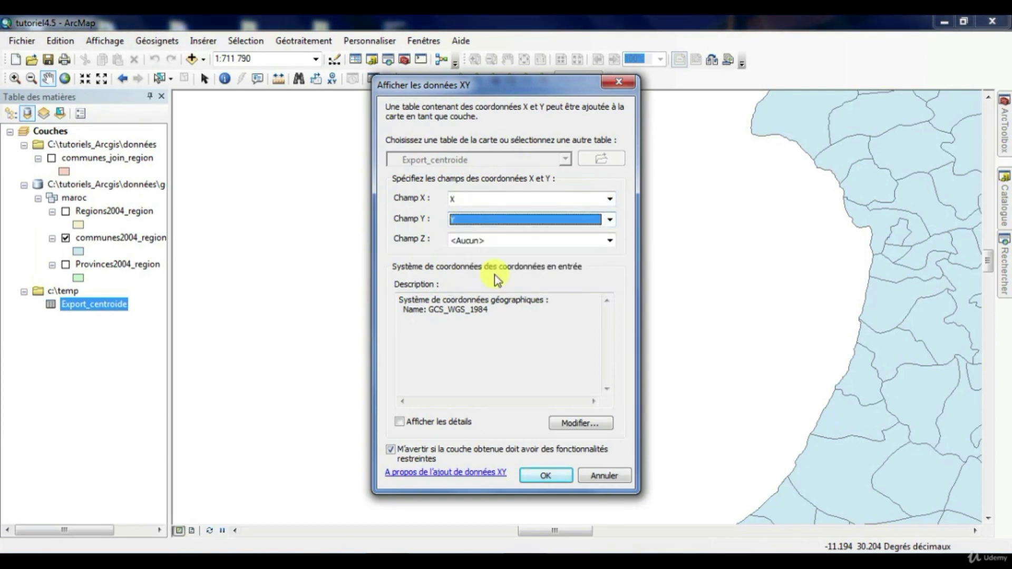
left_click(469, 245)
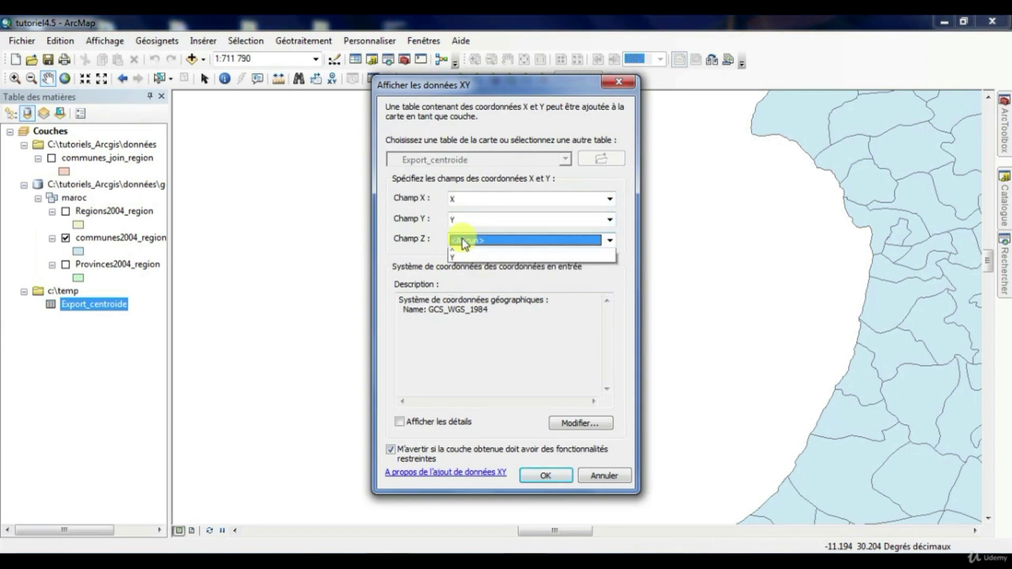
left_click(407, 240)
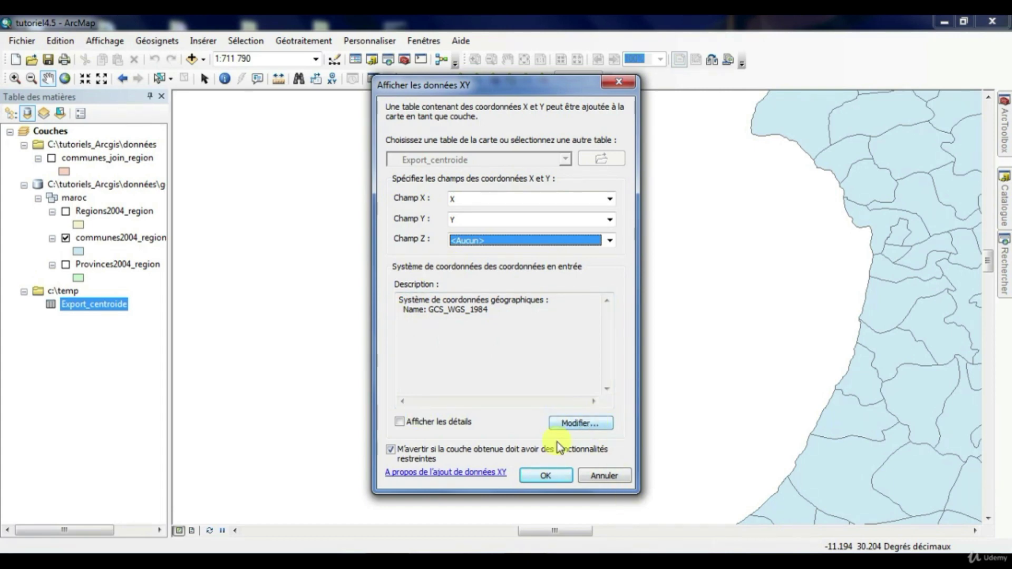
left_click(543, 480)
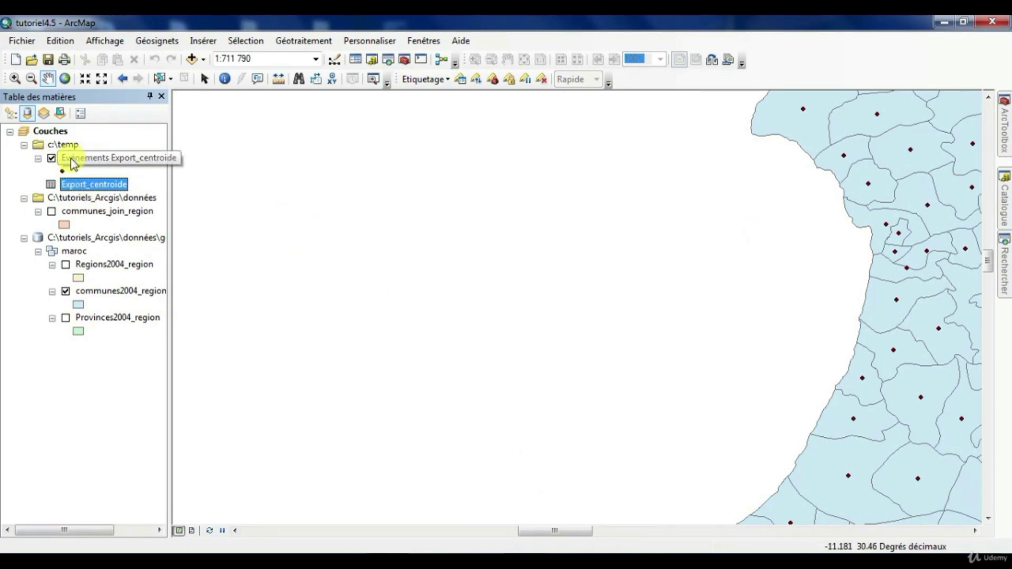
Step: List the layers by drawing order and examine the Export_centroide event points at full extent and close up over the northern communes
left_click(11, 113)
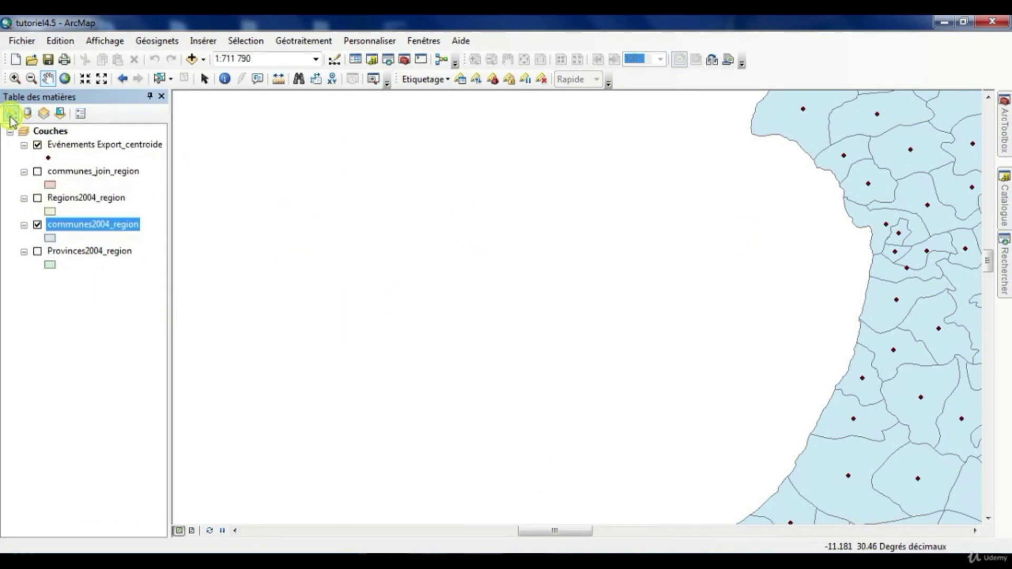
right_click(75, 147)
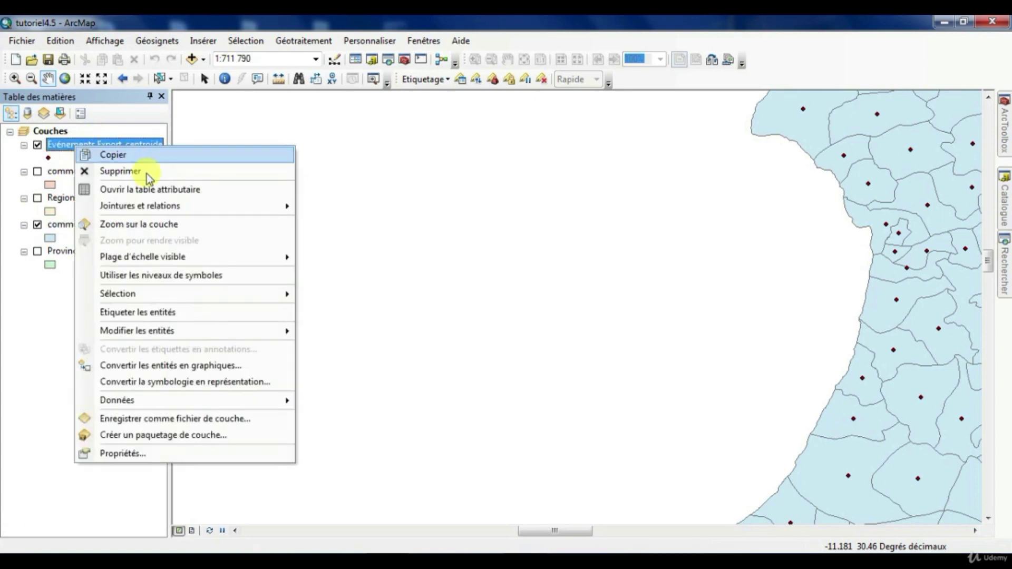
left_click(146, 224)
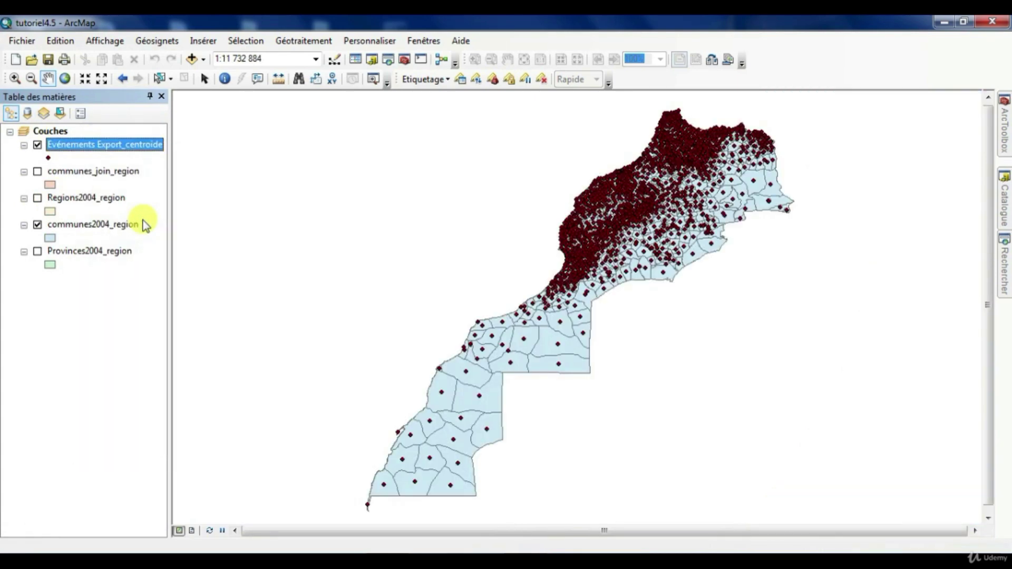
left_click(15, 78)
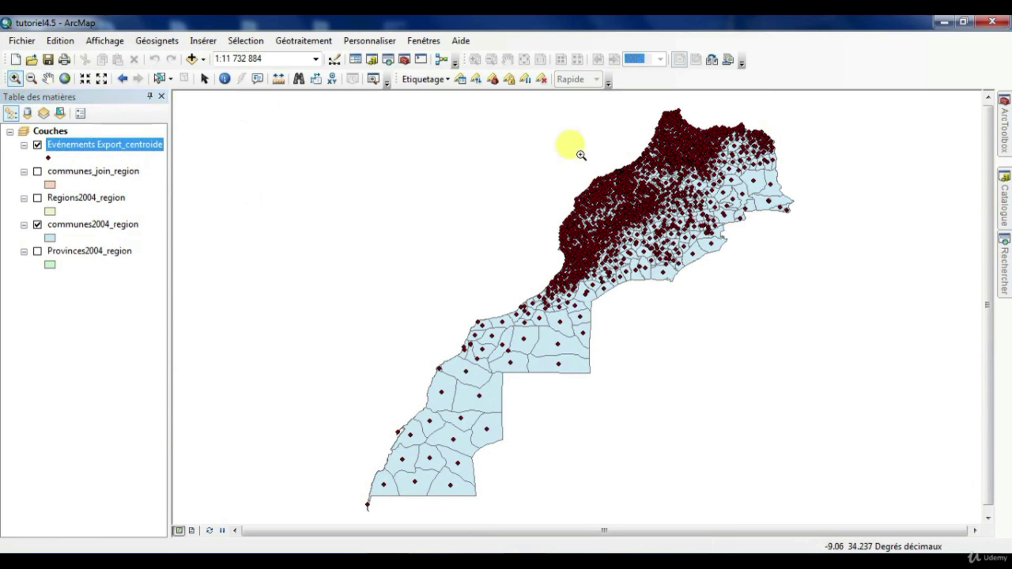
left_click_drag(633, 144, 693, 185)
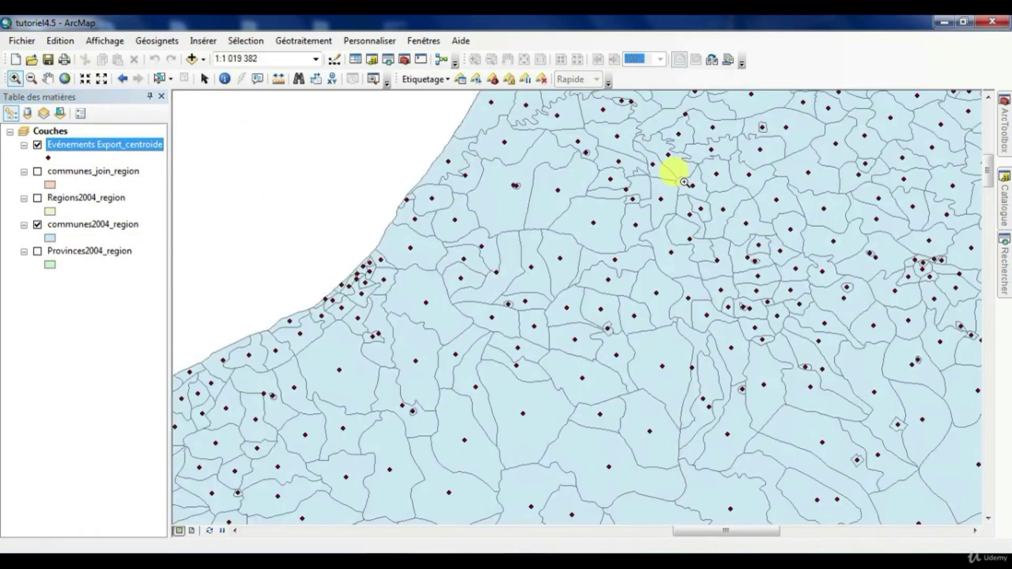
left_click_drag(499, 229, 638, 372)
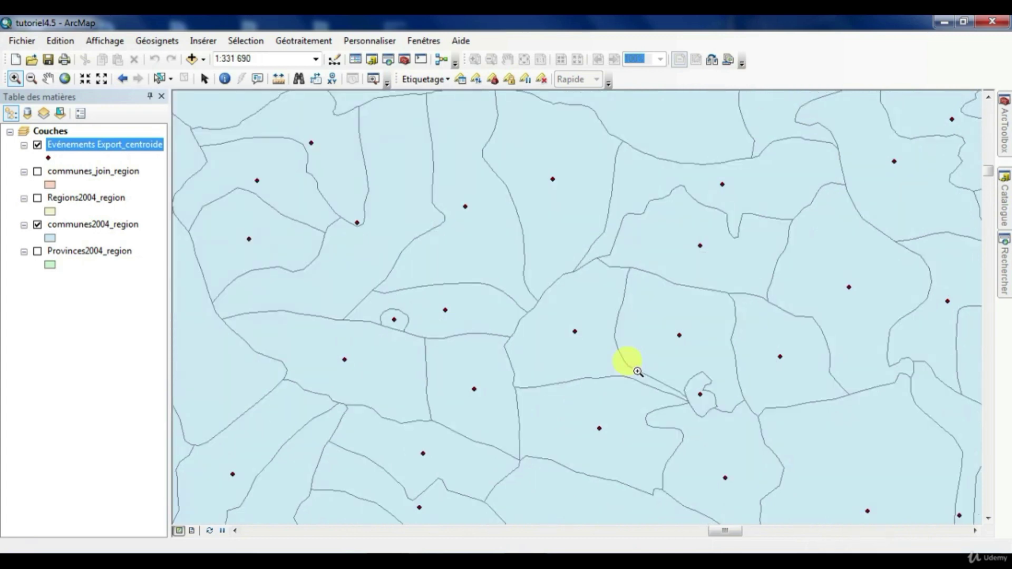
Step: Identify the M'QAM TOLBA centroid, then the SIDI ABDERRAZAK commune polygon and its centroid to compare their X and Y attributes
left_click(223, 79)
left_click(466, 209)
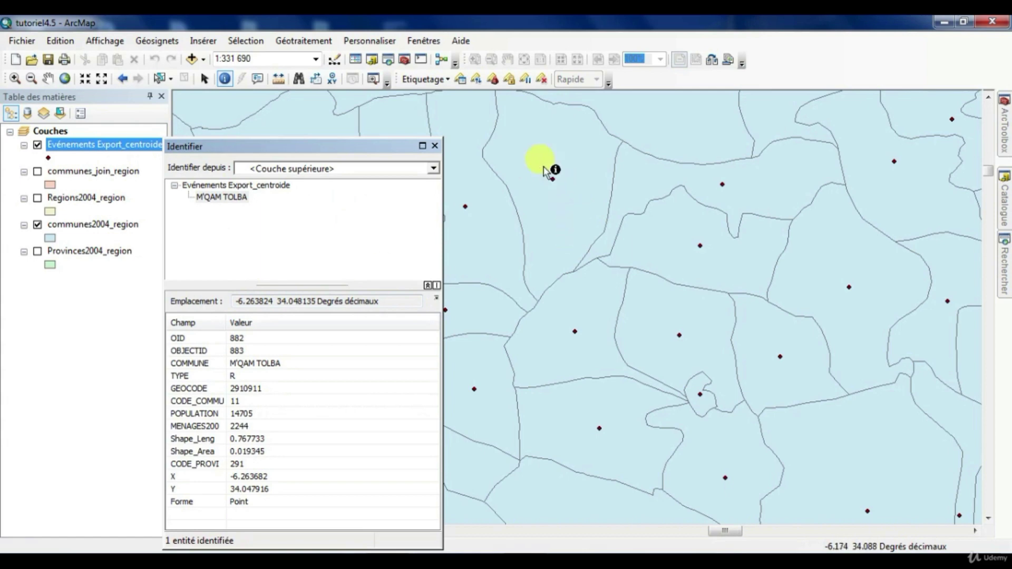
left_click(565, 213)
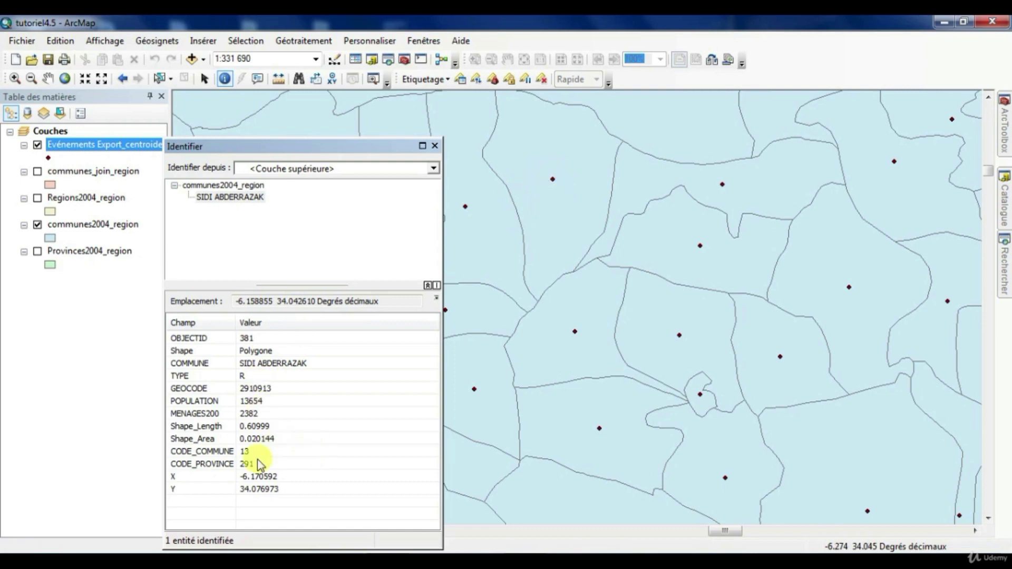
left_click(552, 181)
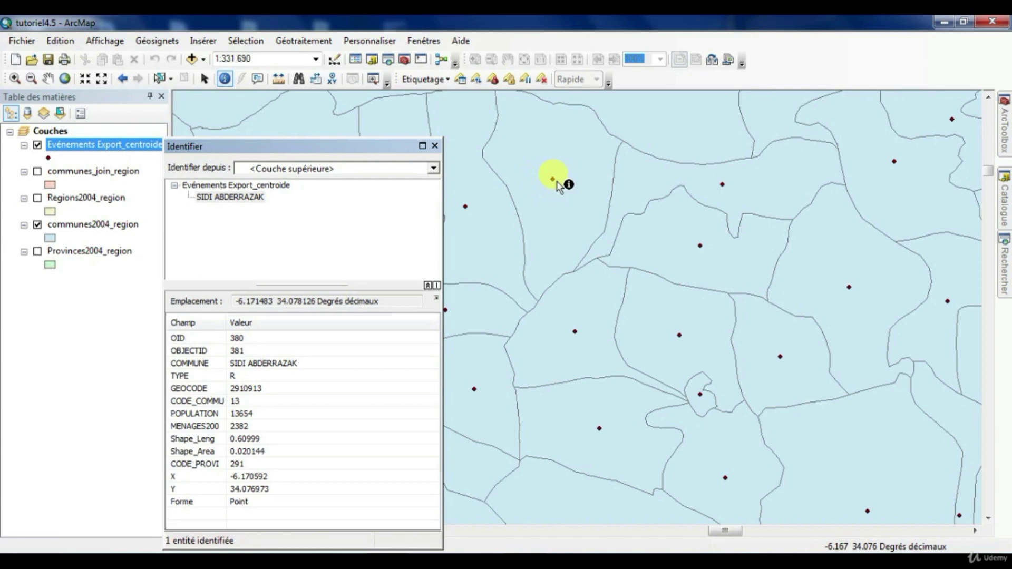
left_click(434, 146)
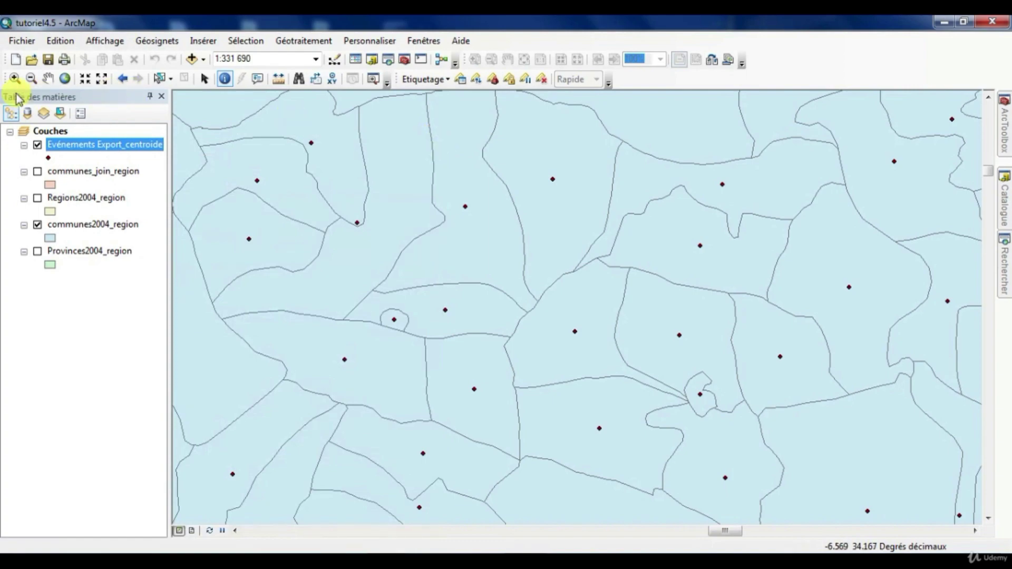